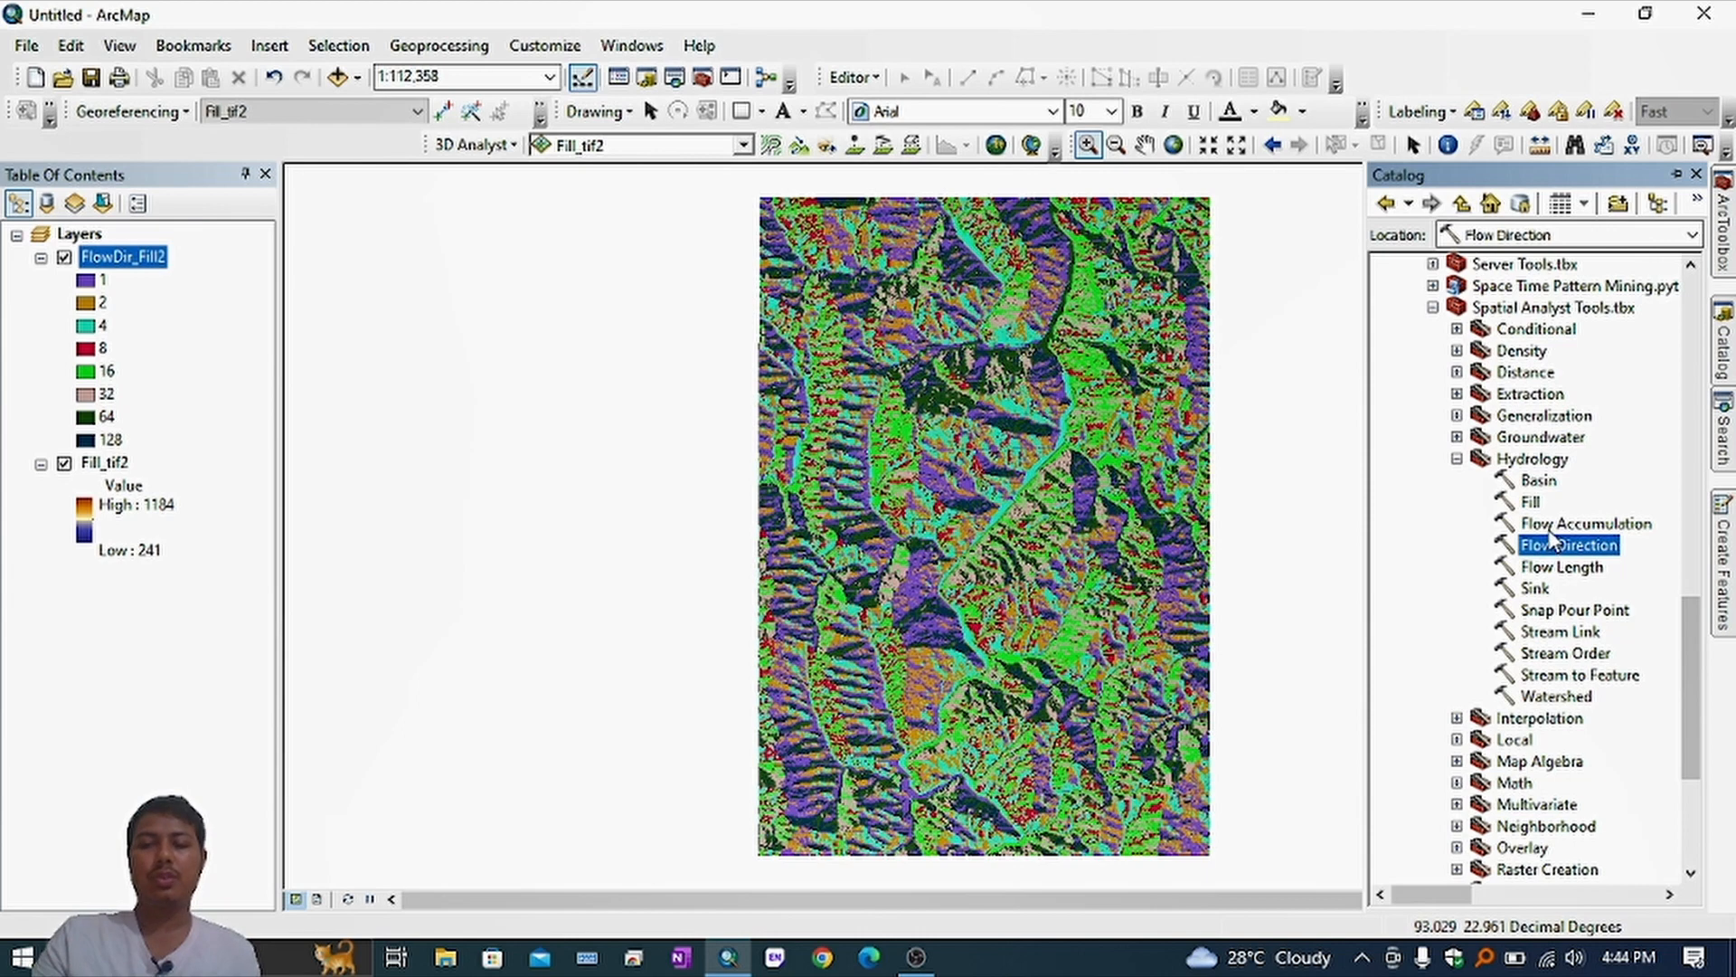
# Step: Run Flow Accumulation on the FlowDir_Fill2 raster with FLOAT output, saving the result as FlowAcc_Flow2 in Default.gdb
pyautogui.click(1551, 526)
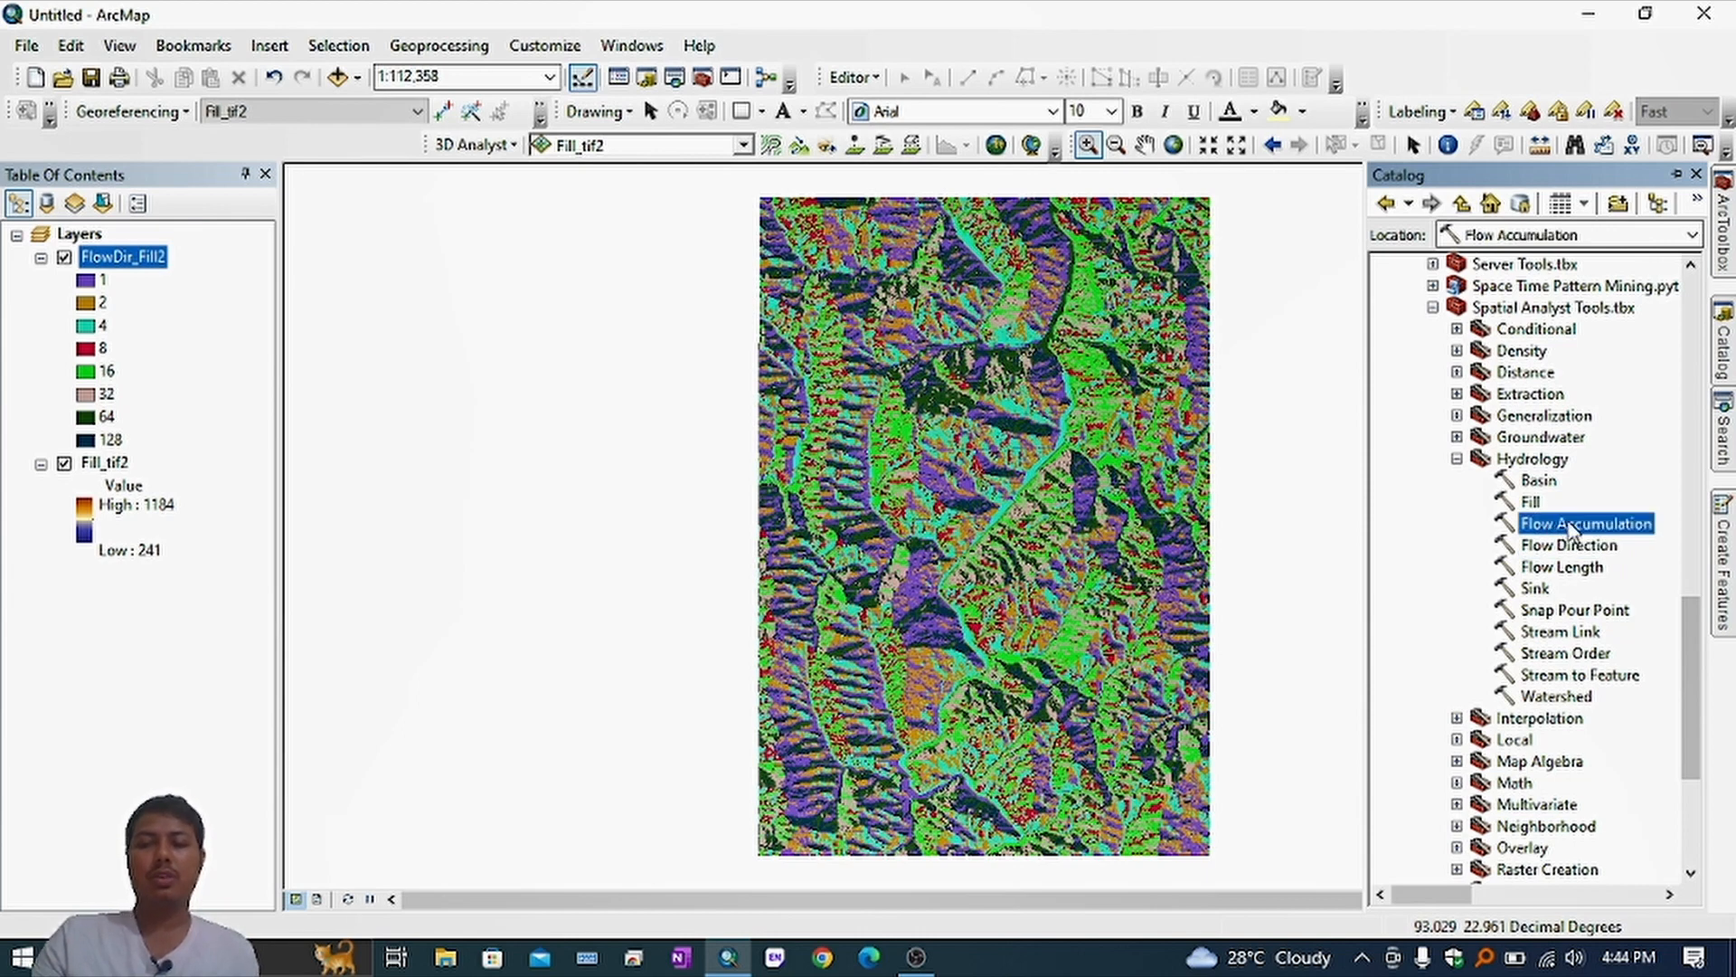
pyautogui.doubleClick(1571, 529)
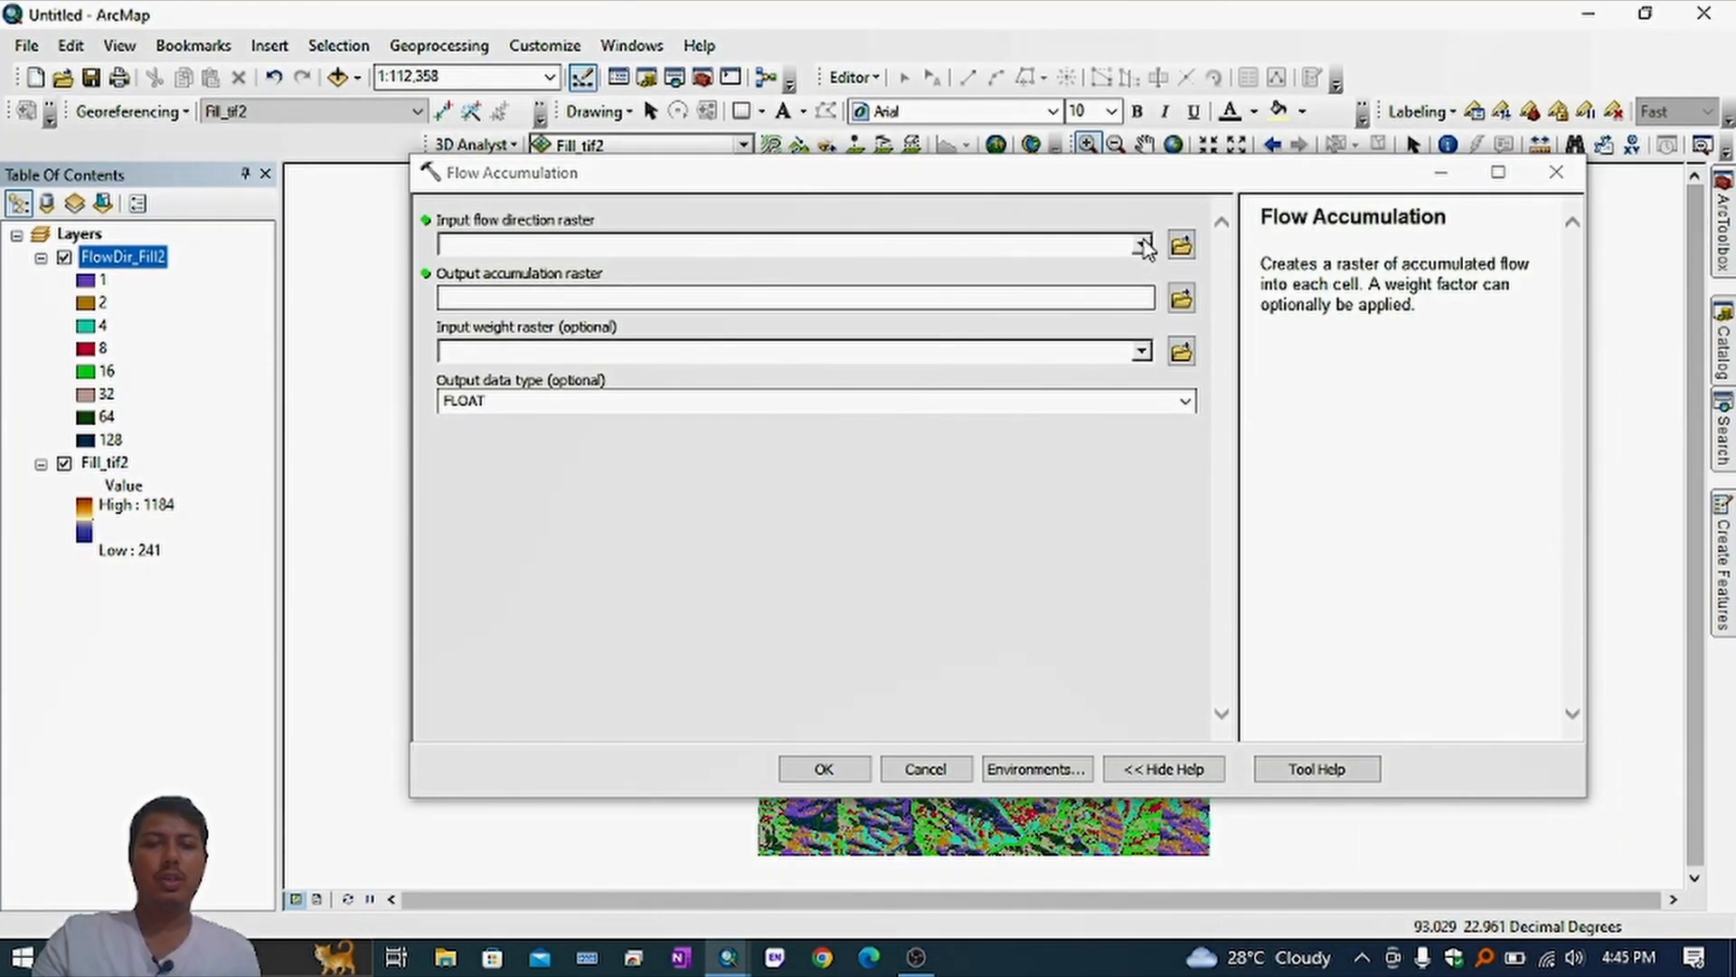
pyautogui.click(1142, 245)
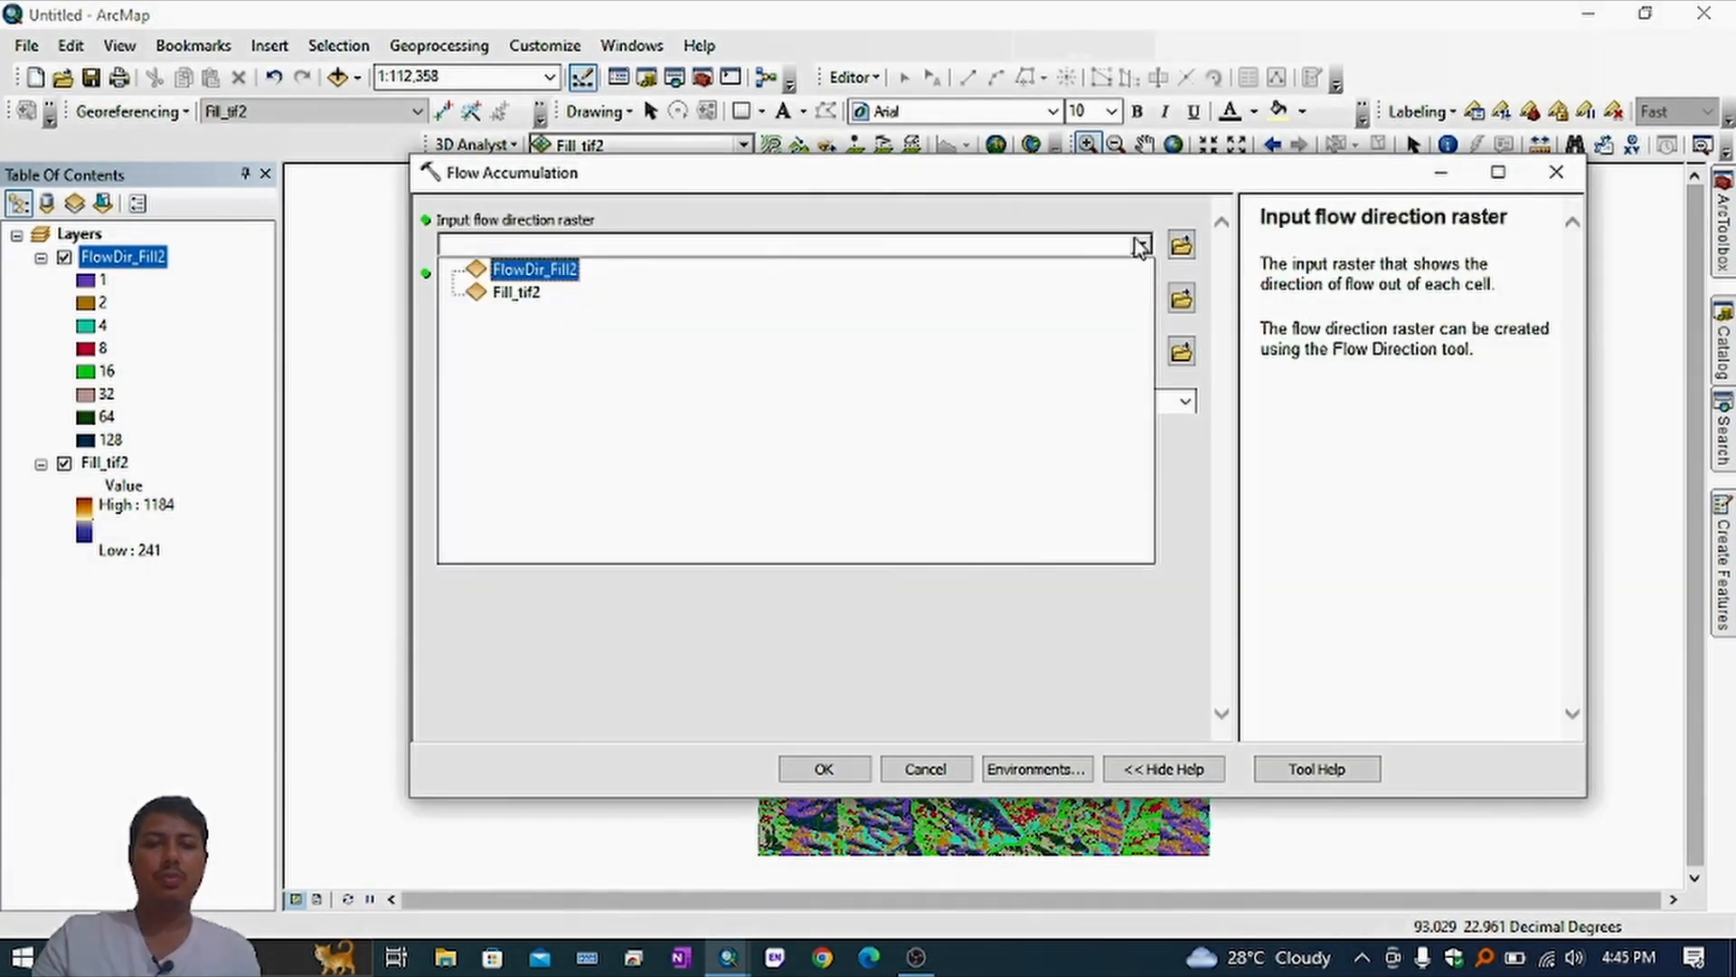
pyautogui.click(534, 271)
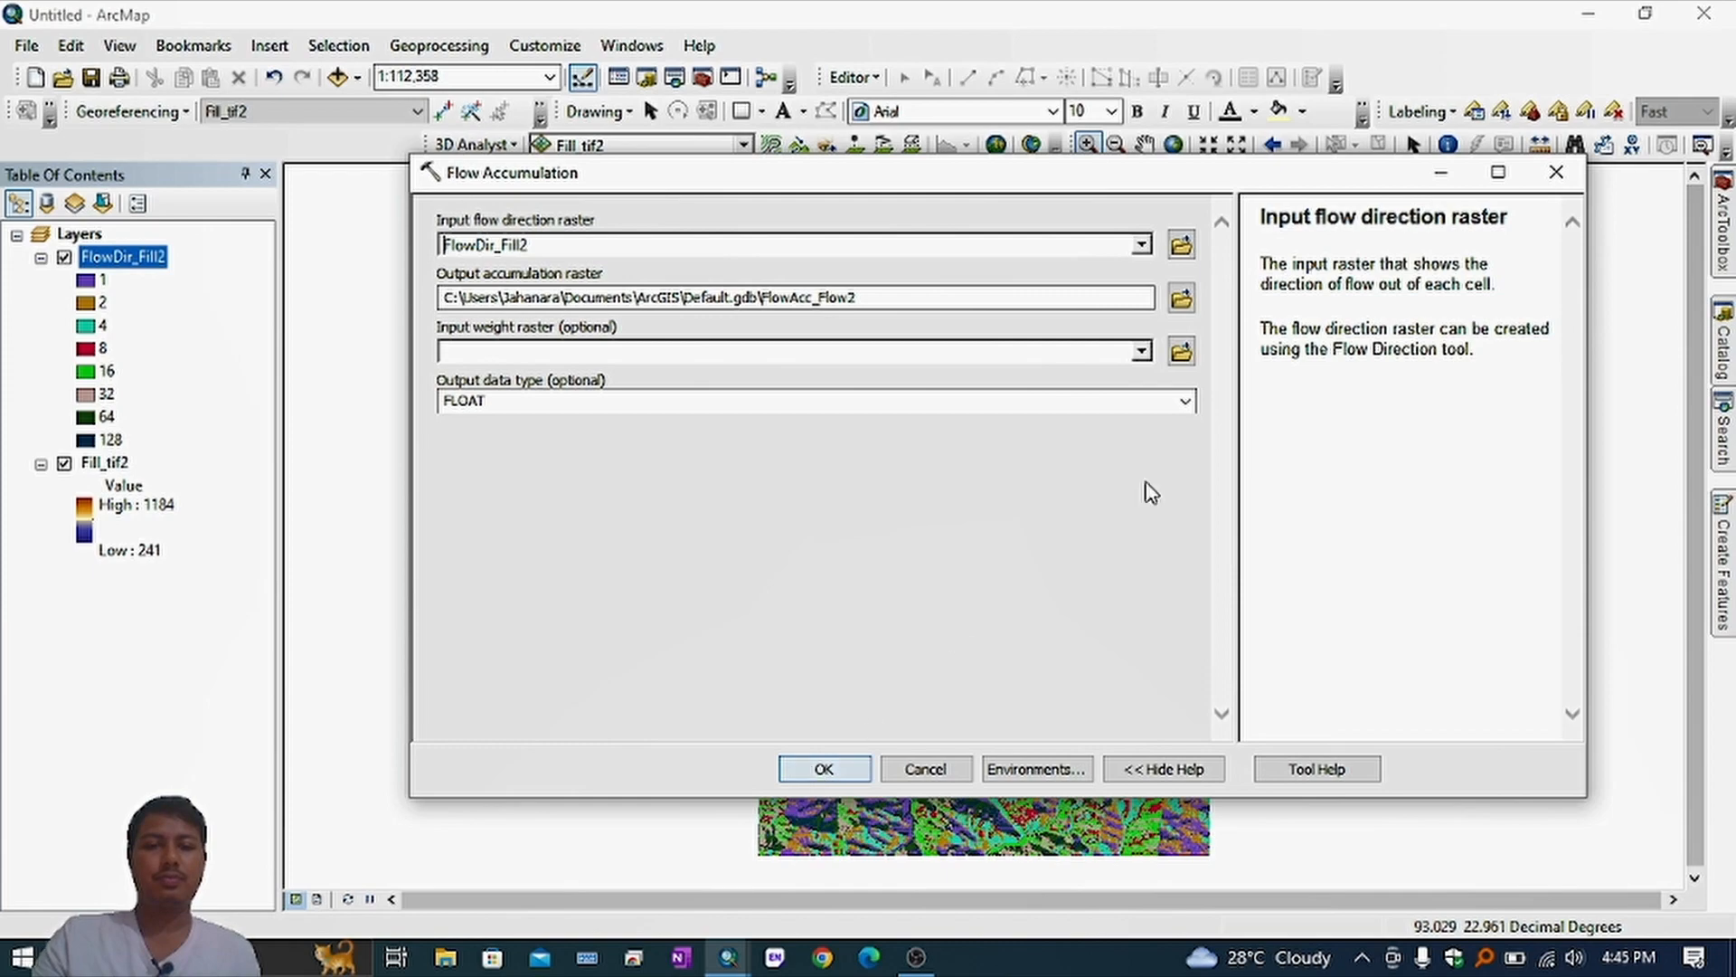
pyautogui.click(821, 768)
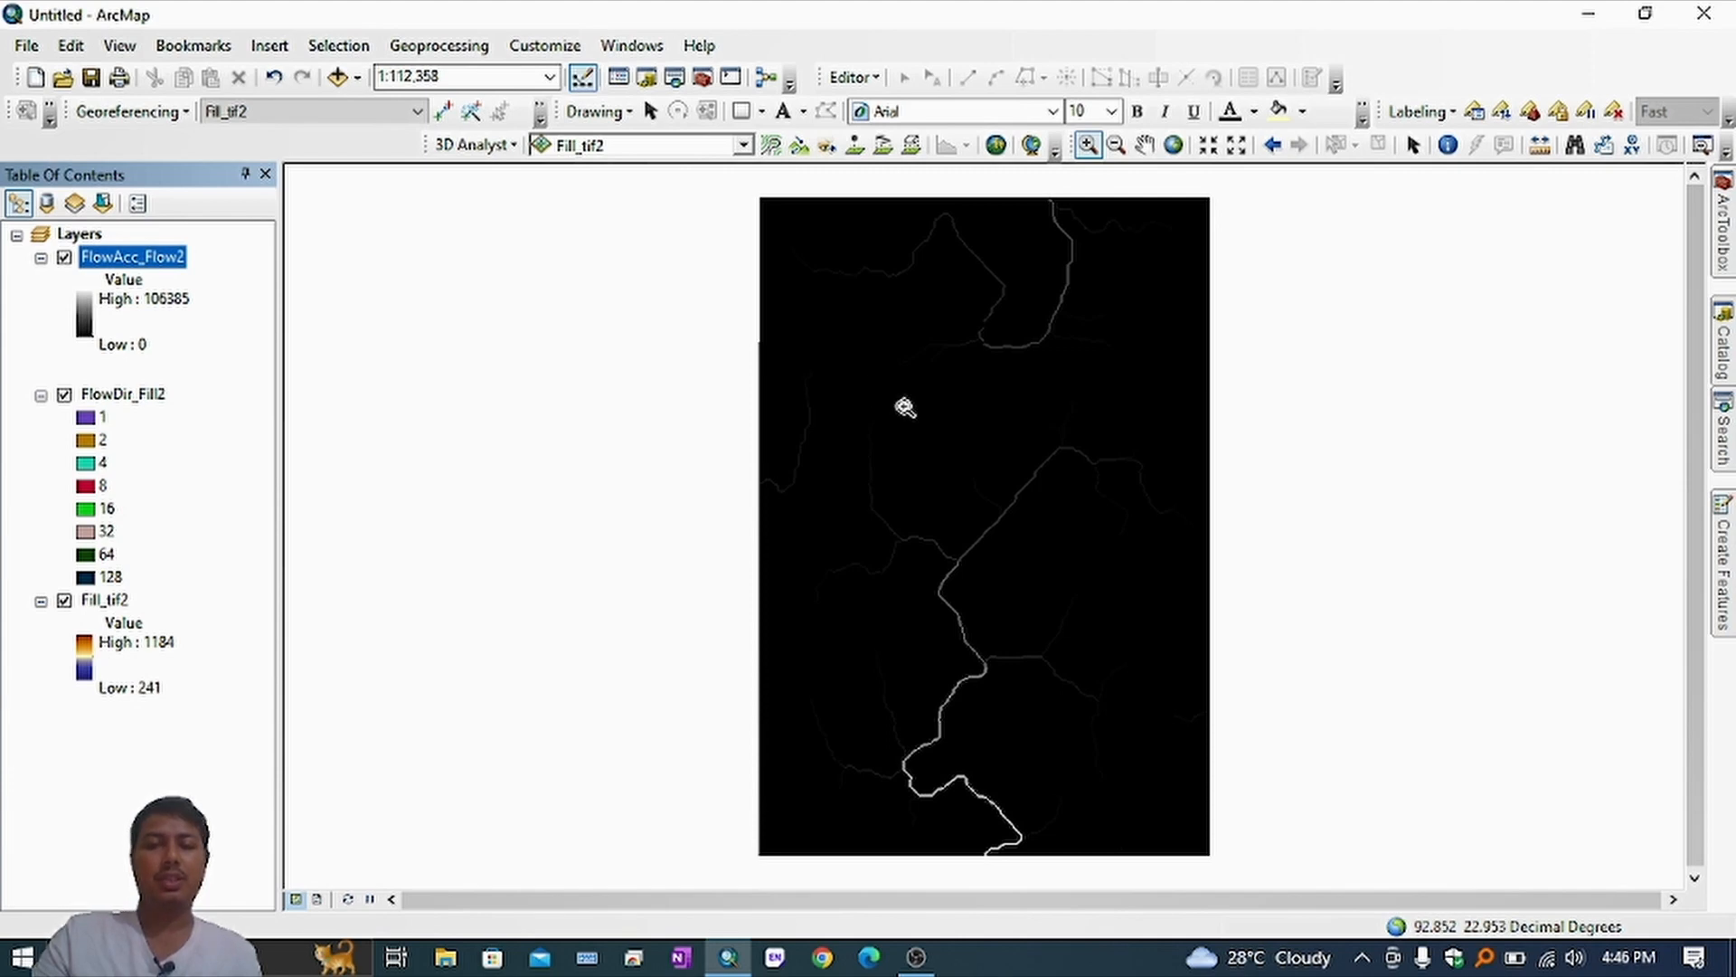
# Step: Identify the accumulation value of the main stream's outlet cell at the southern edge of the FlowAcc_Flow2 raster
pyautogui.click(1174, 144)
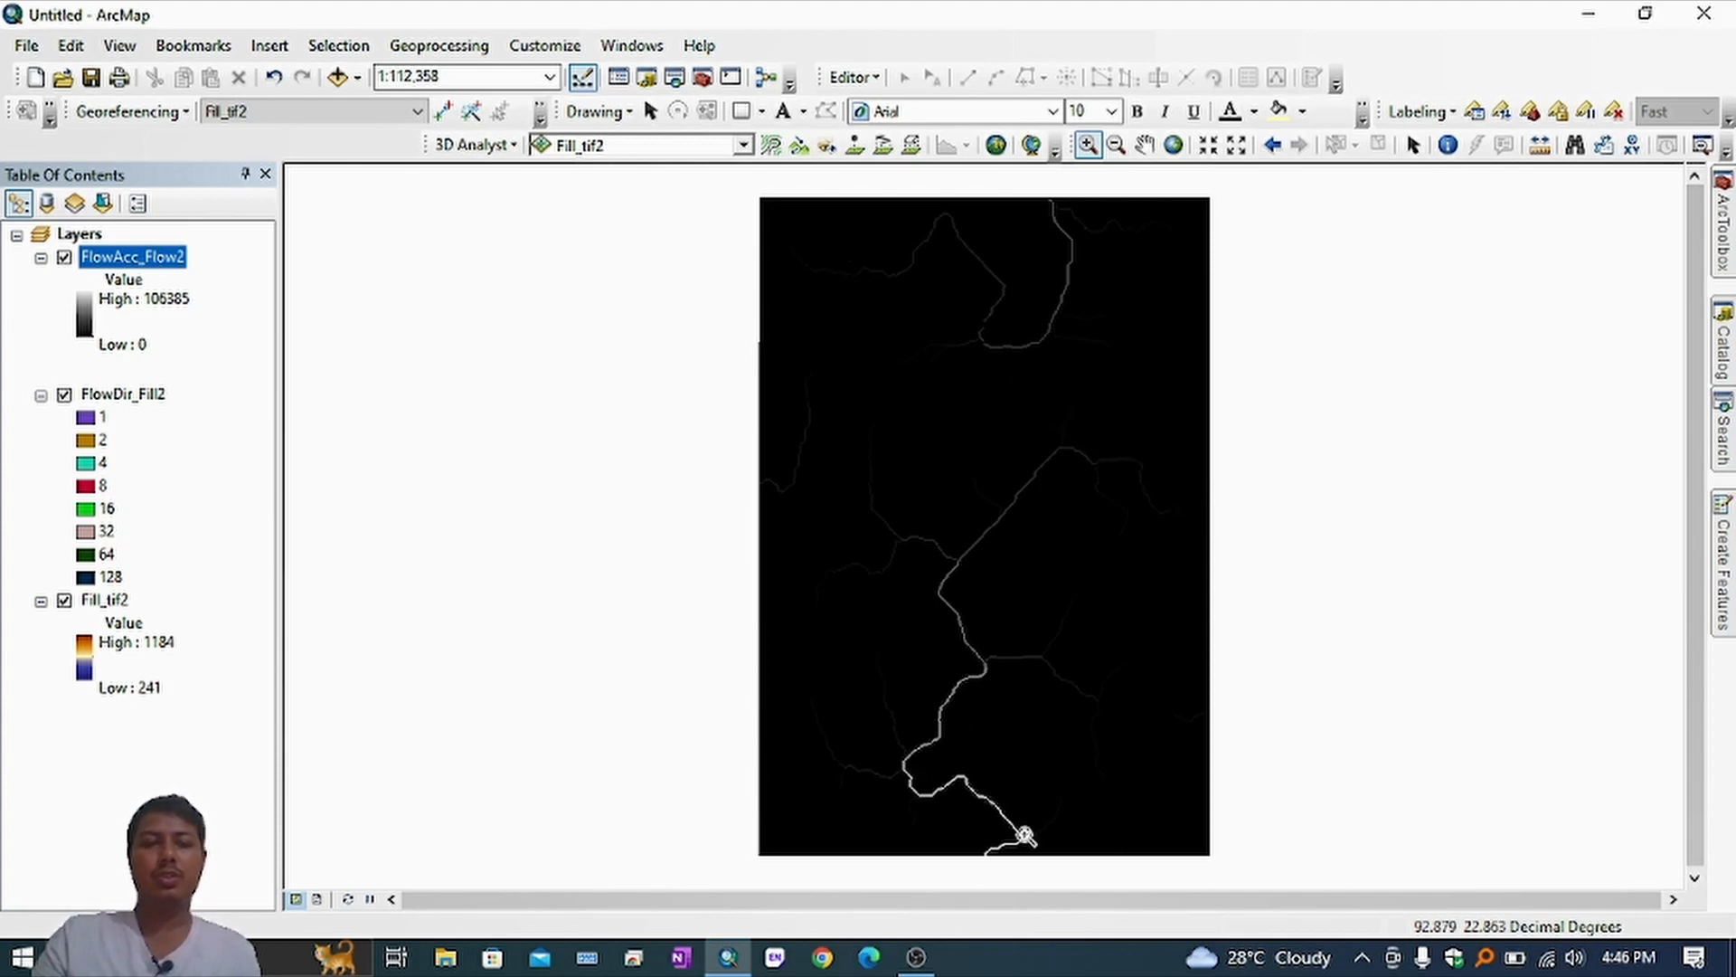
pyautogui.moveTo(973, 844); pyautogui.dragTo(1004, 861)
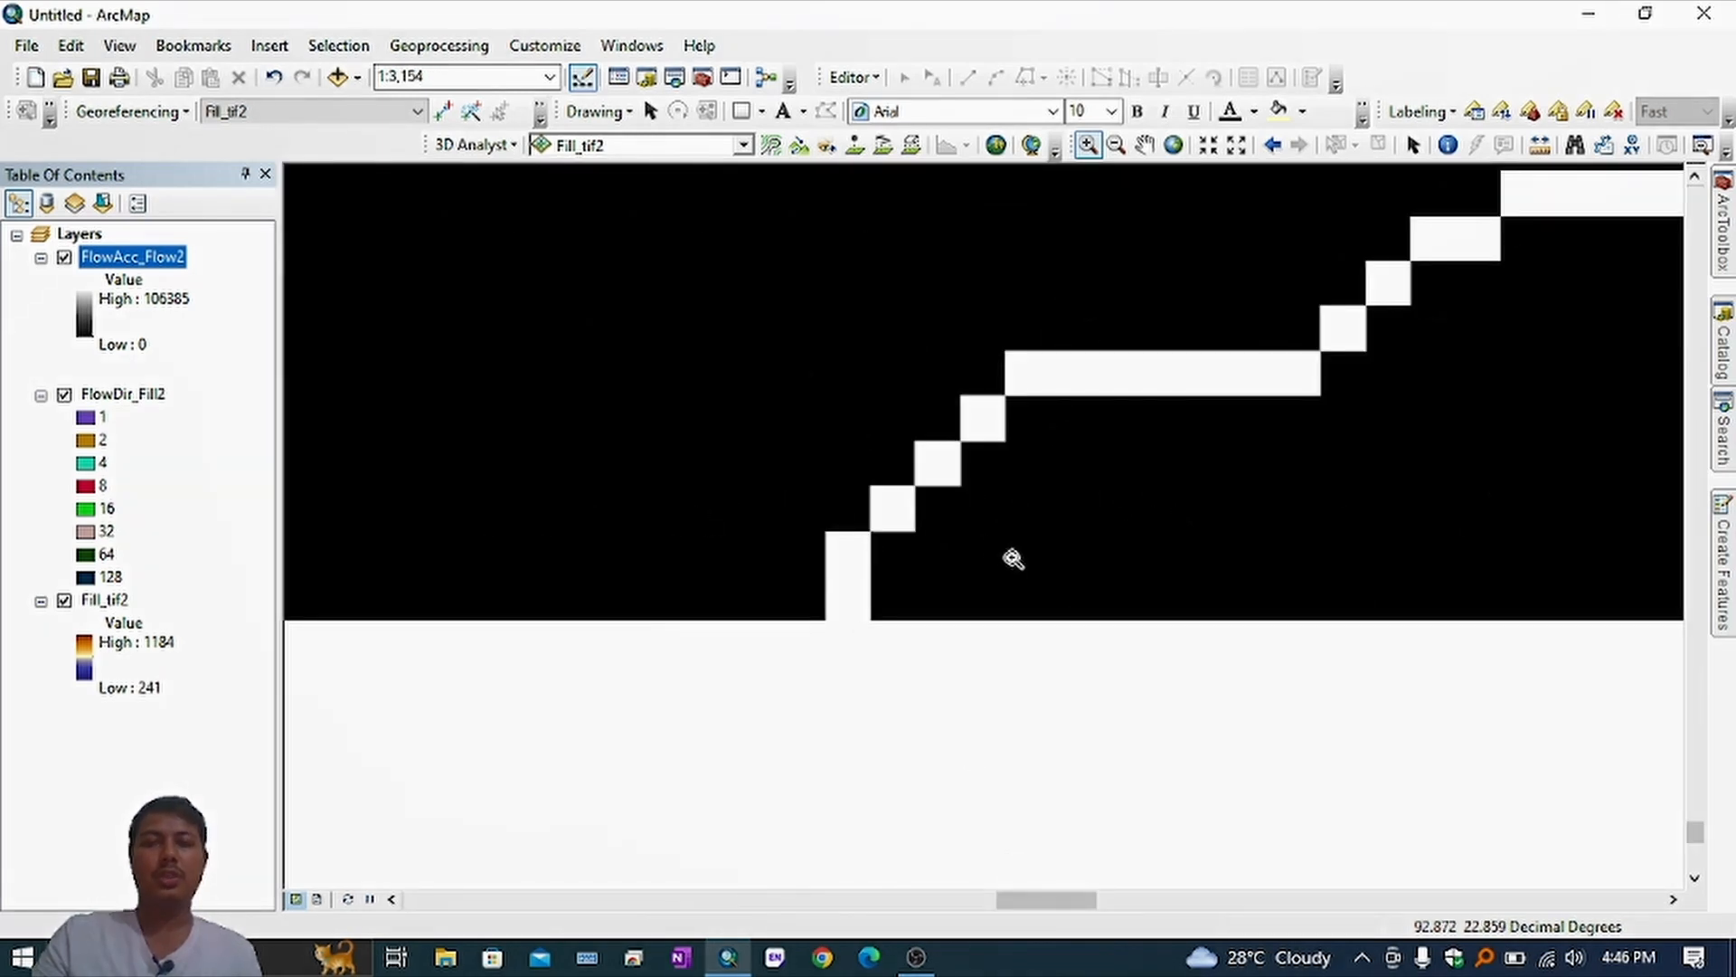
pyautogui.click(1448, 145)
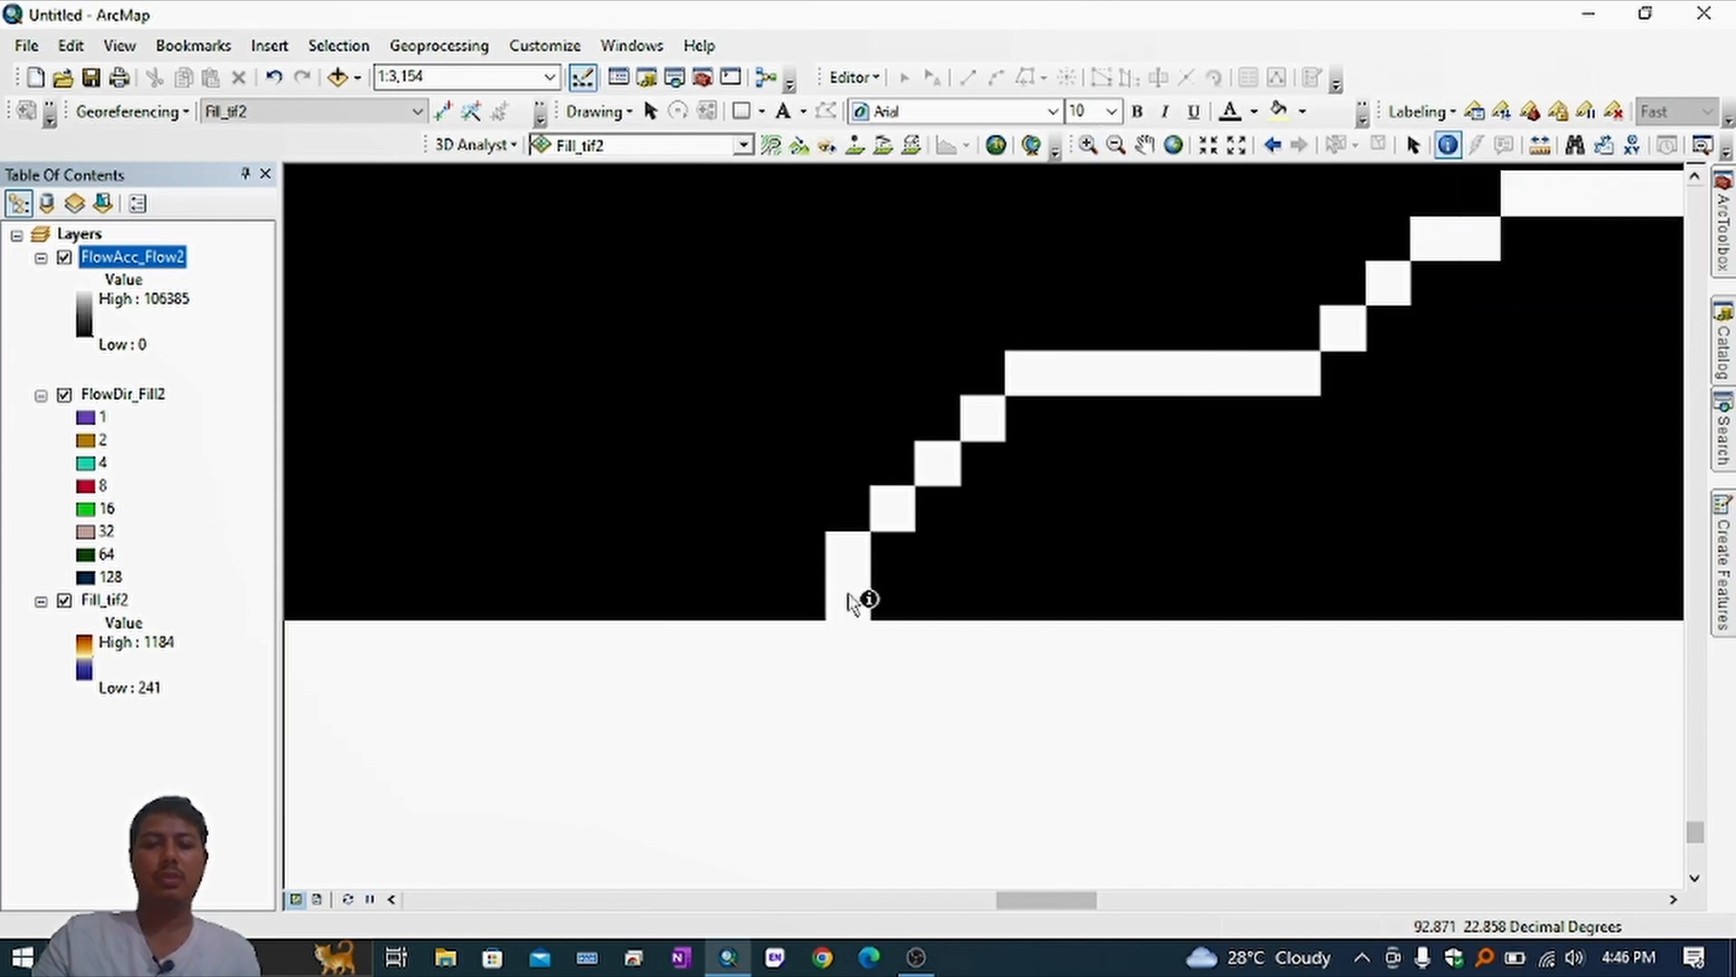
pyautogui.click(849, 597)
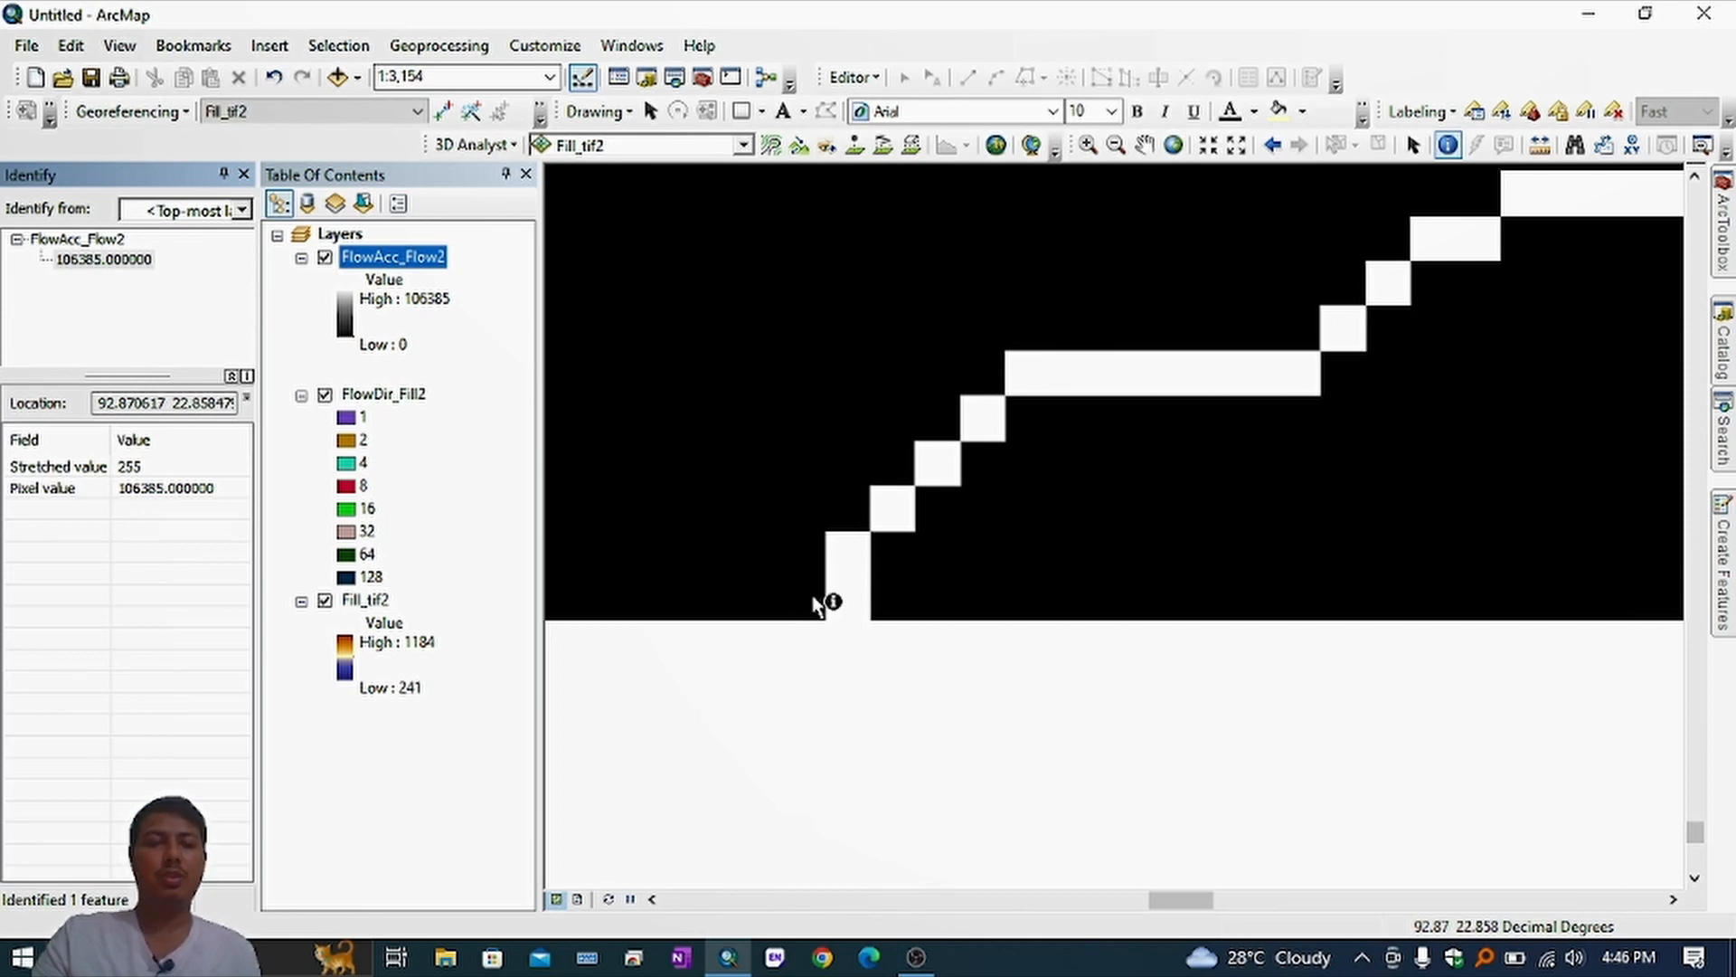
# Step: Identify the accumulation value of a cell on the faint tributary west of the main stream, and close the results
pyautogui.scroll(-8, 920, 551)
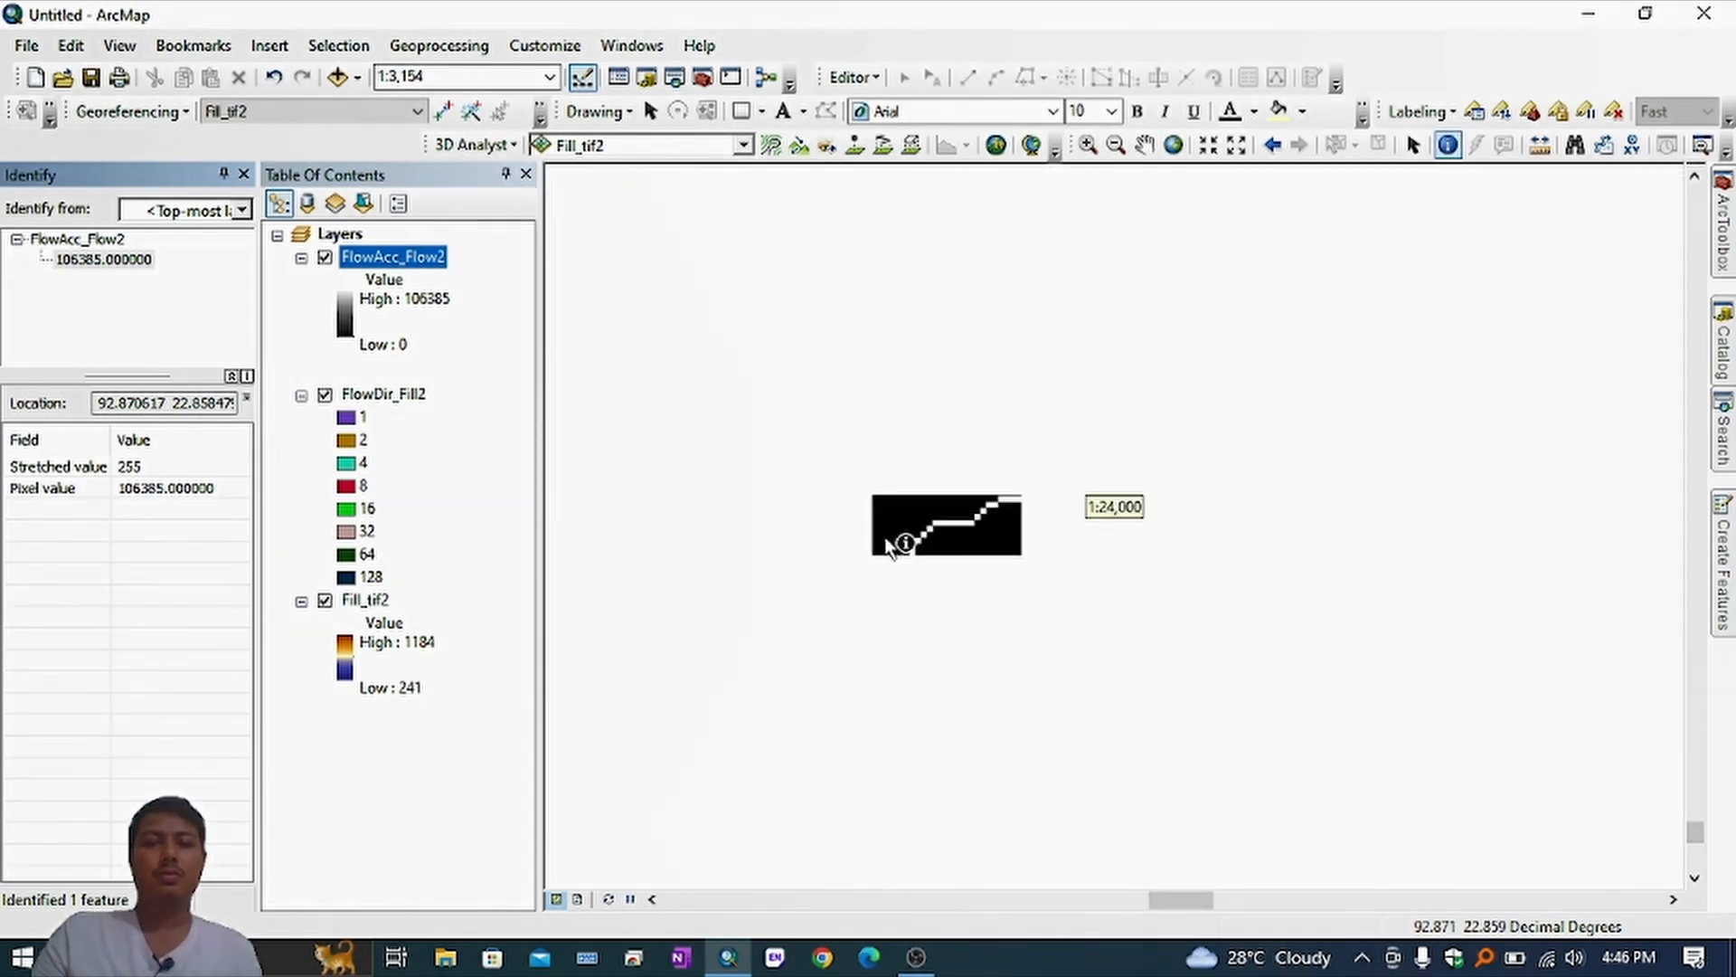
pyautogui.scroll(-4, 891, 548)
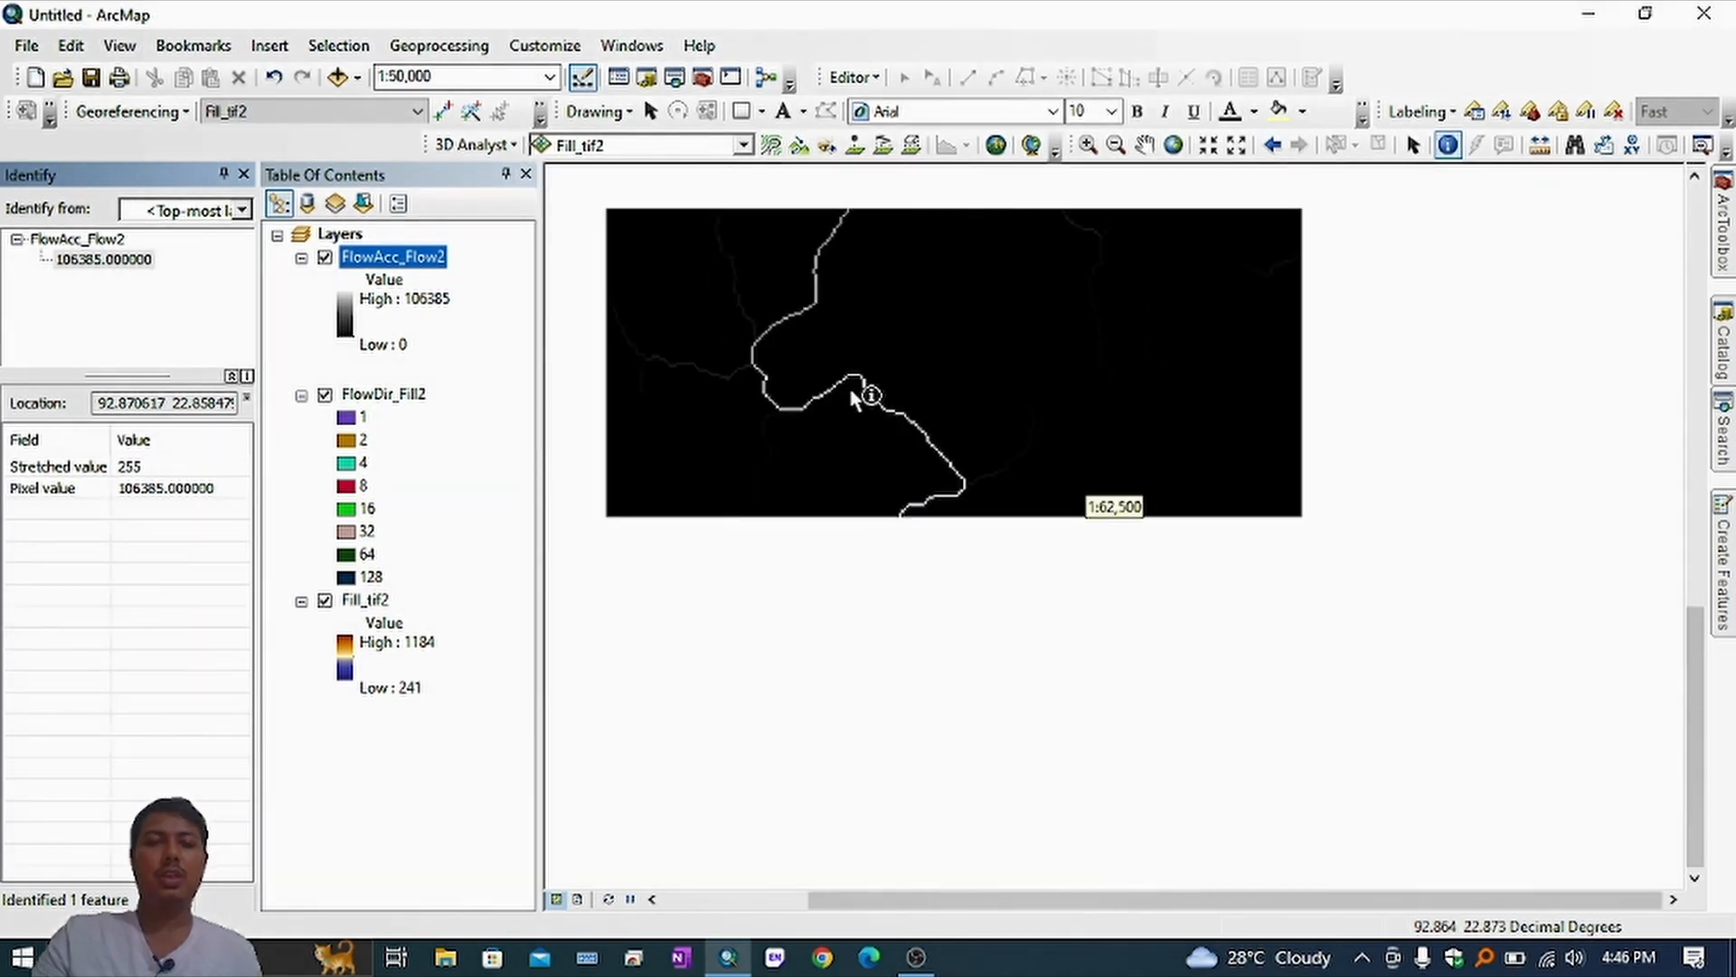
pyautogui.moveTo(653, 370); pyautogui.dragTo(915, 465)
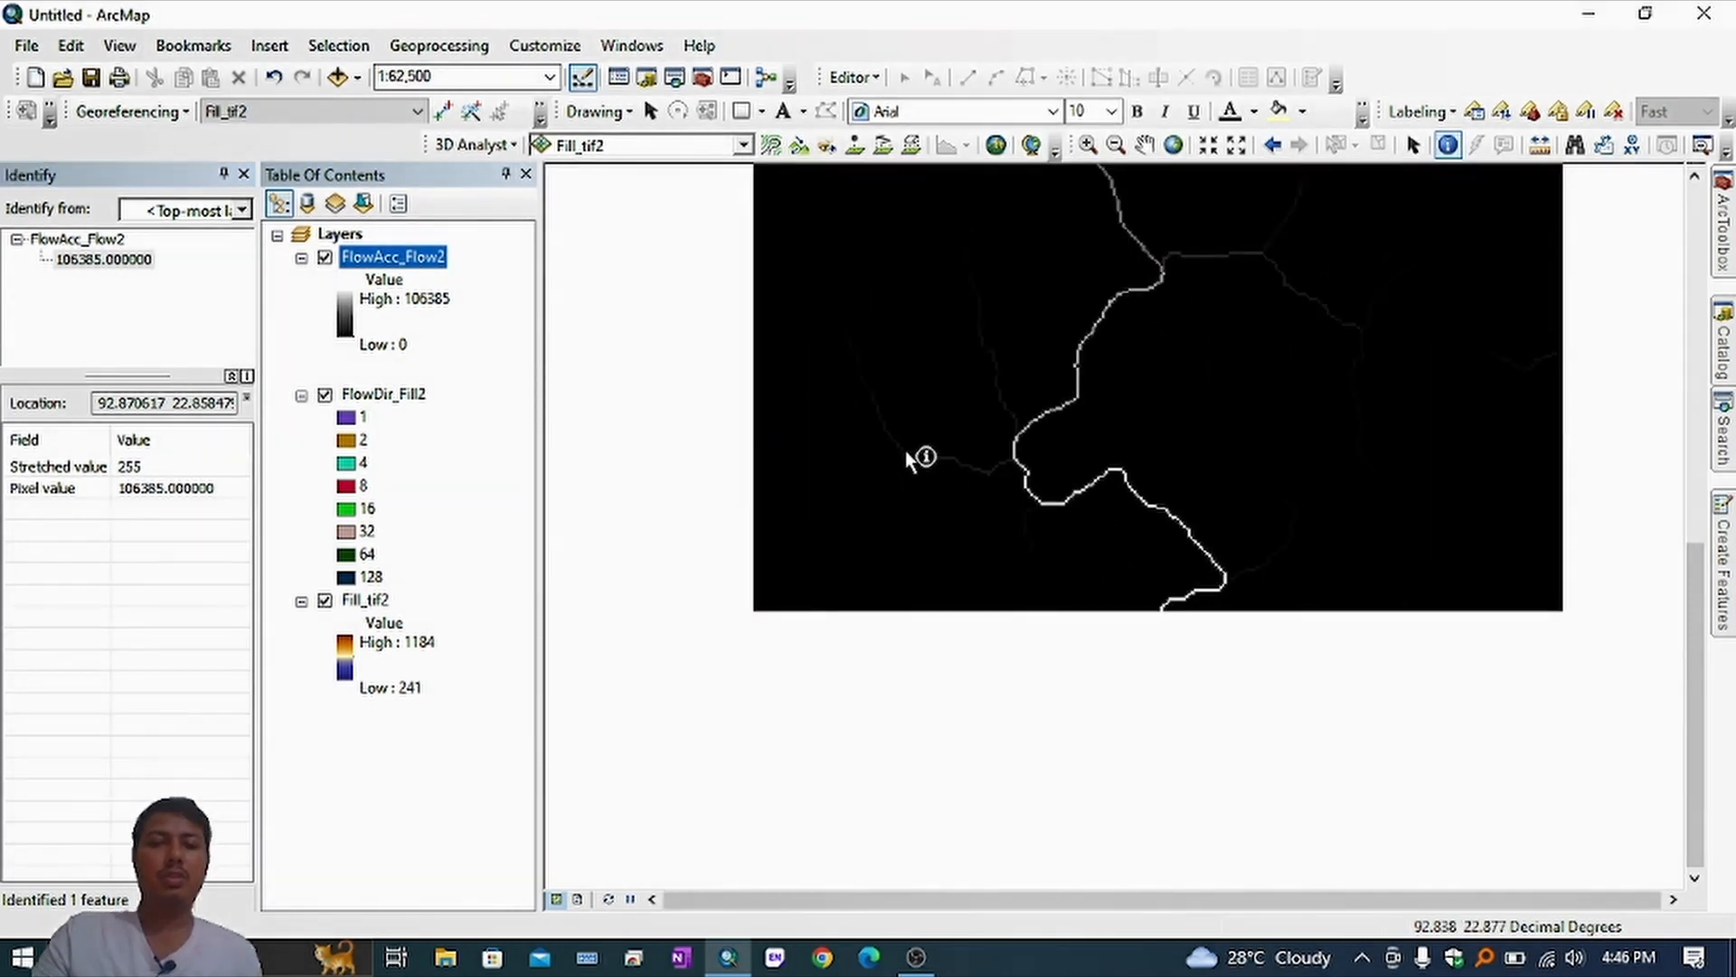
pyautogui.scroll(6, 907, 458)
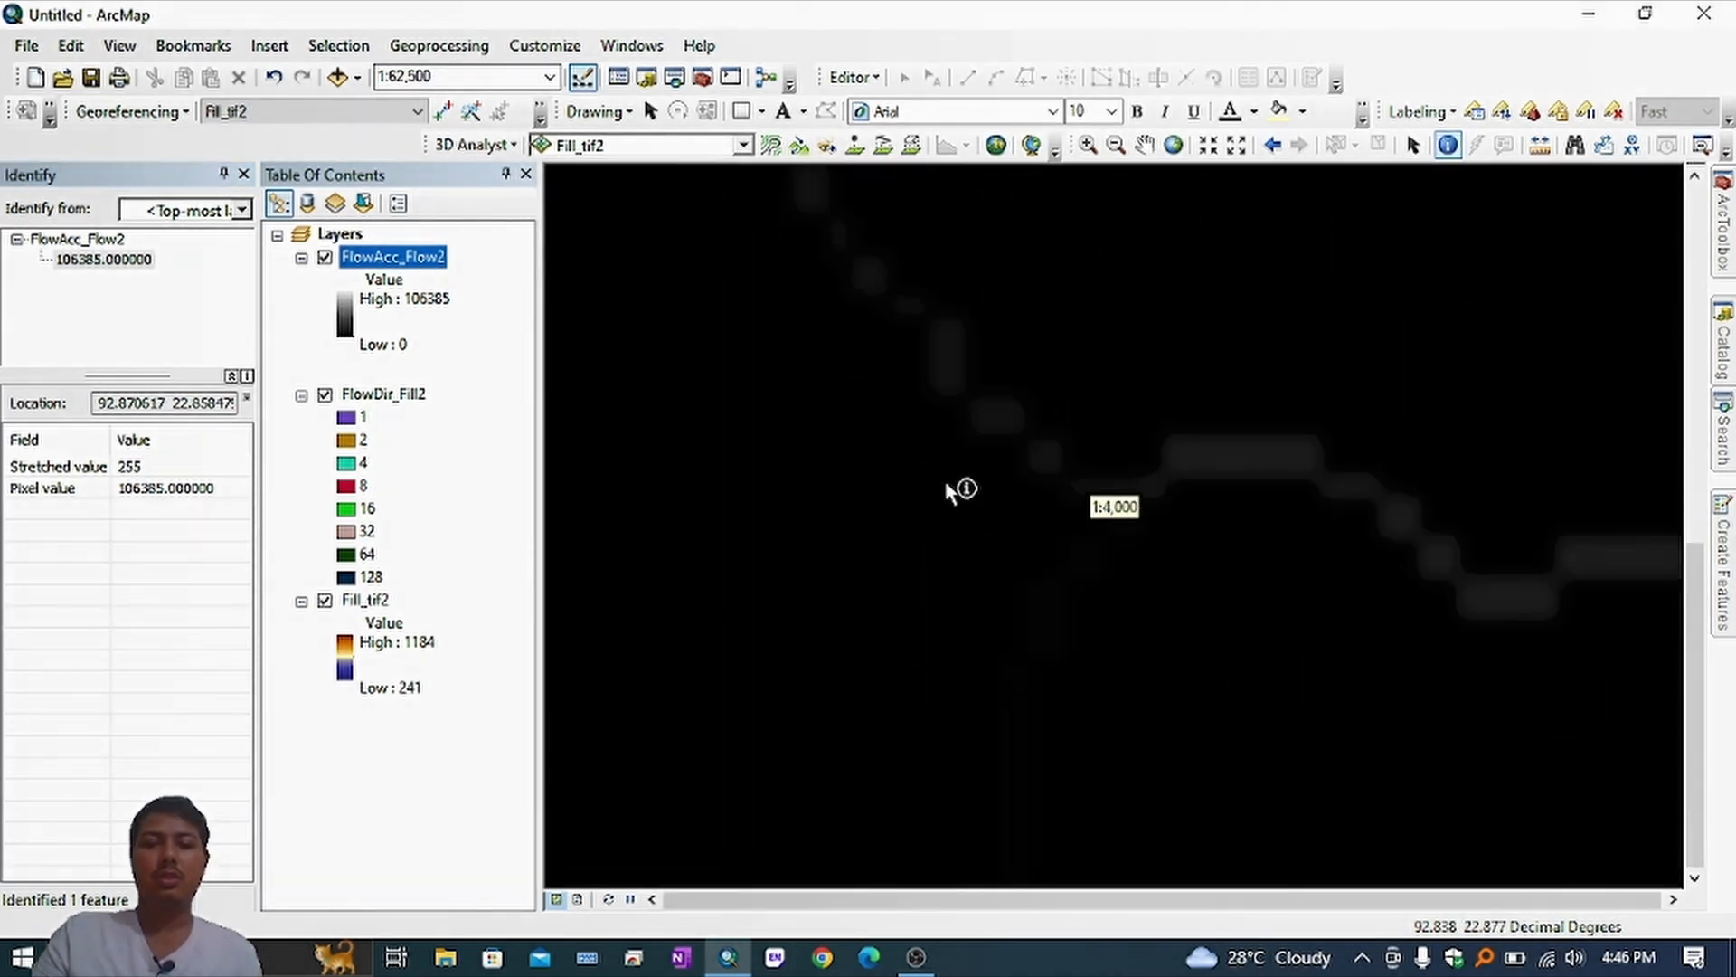
pyautogui.click(961, 381)
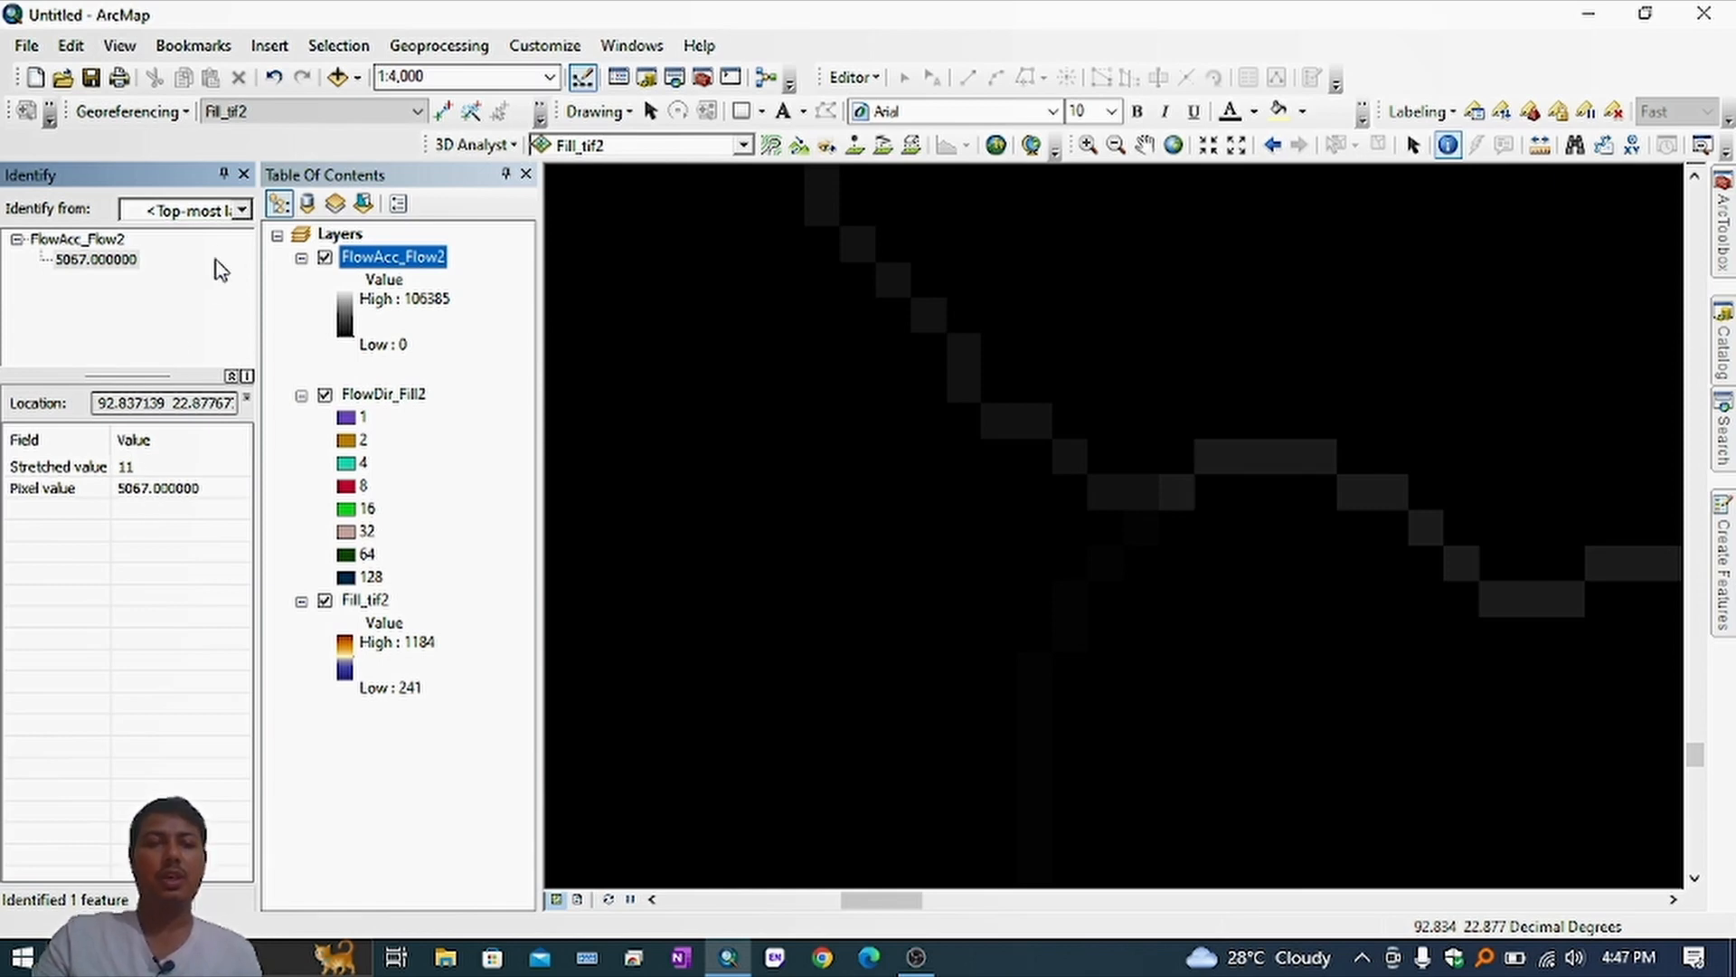
pyautogui.click(244, 173)
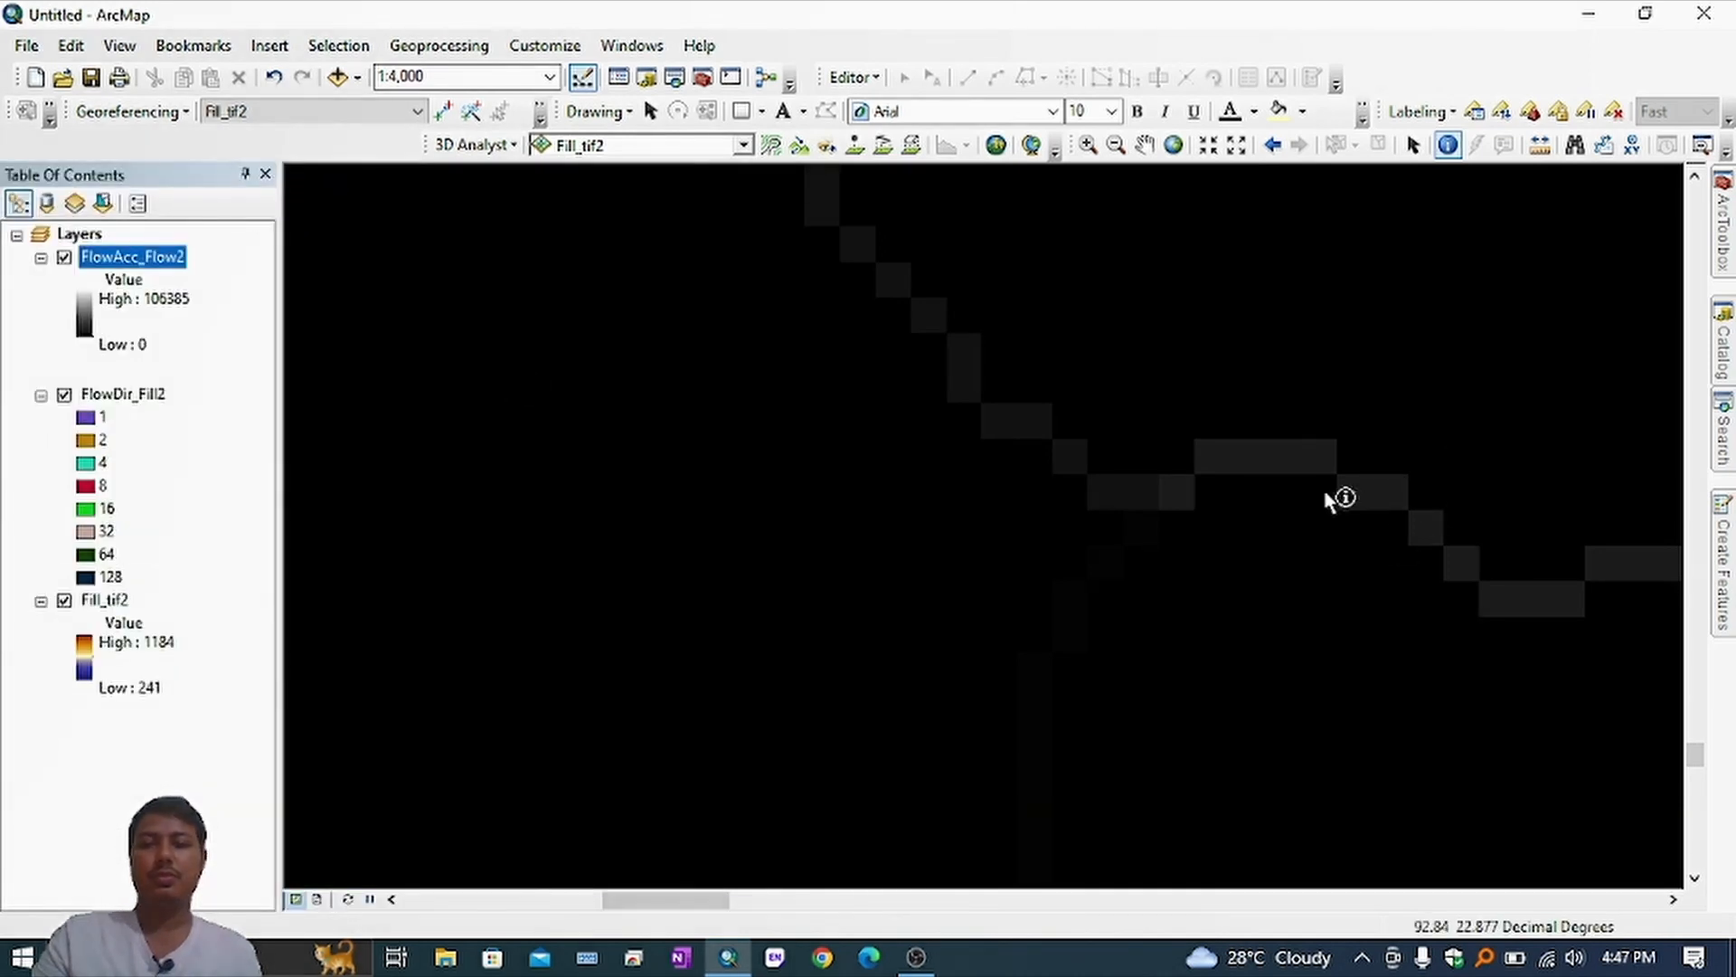
# Step: Set up a new point shapefile named Outlet in the Home - Documents\ArcGIS folder
pyautogui.click(1174, 146)
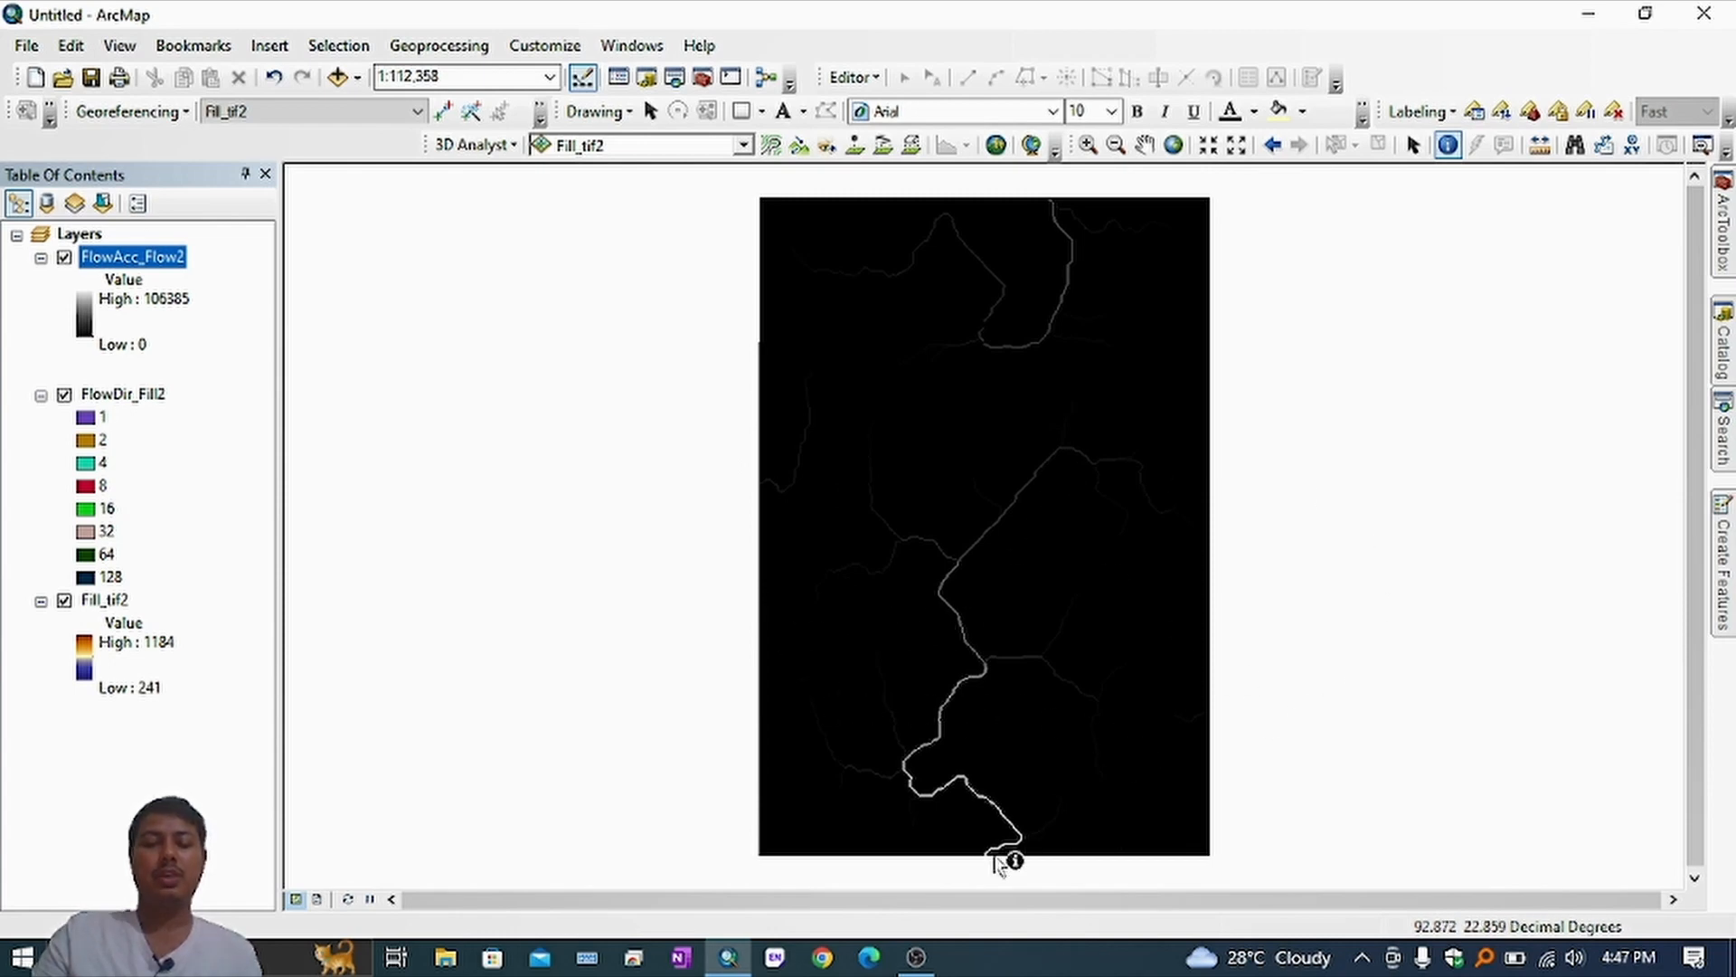
pyautogui.scroll(-2, 999, 851)
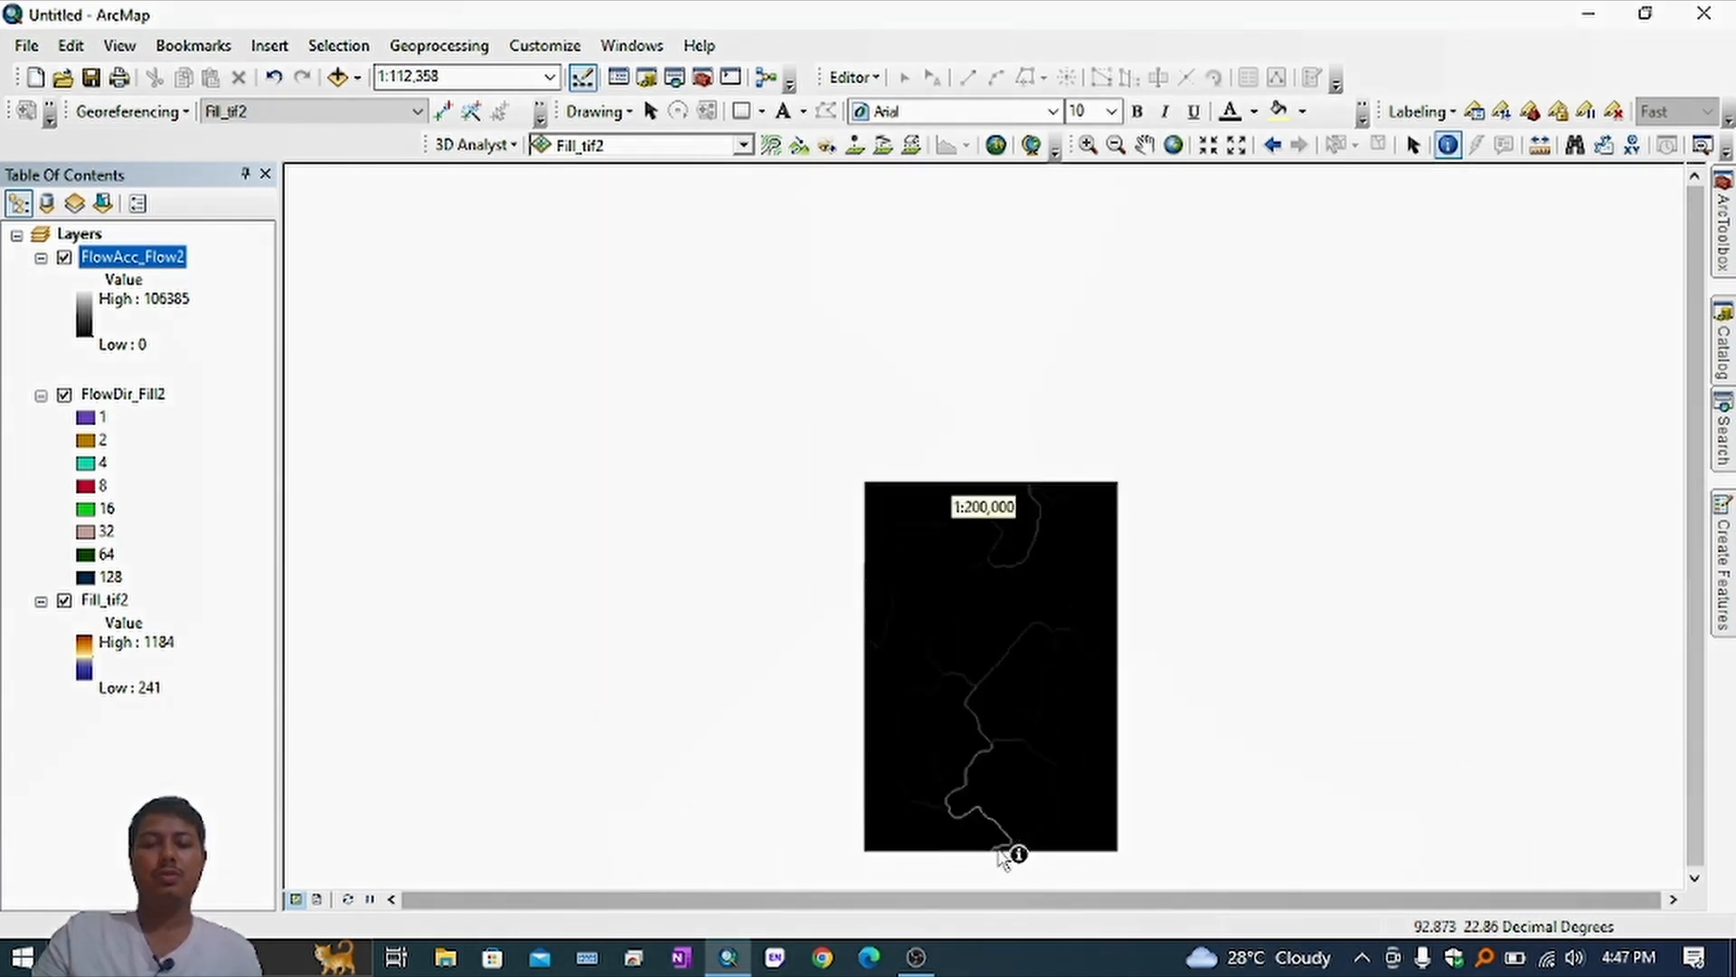
pyautogui.scroll(3, 999, 850)
pyautogui.scroll(3, 1002, 857)
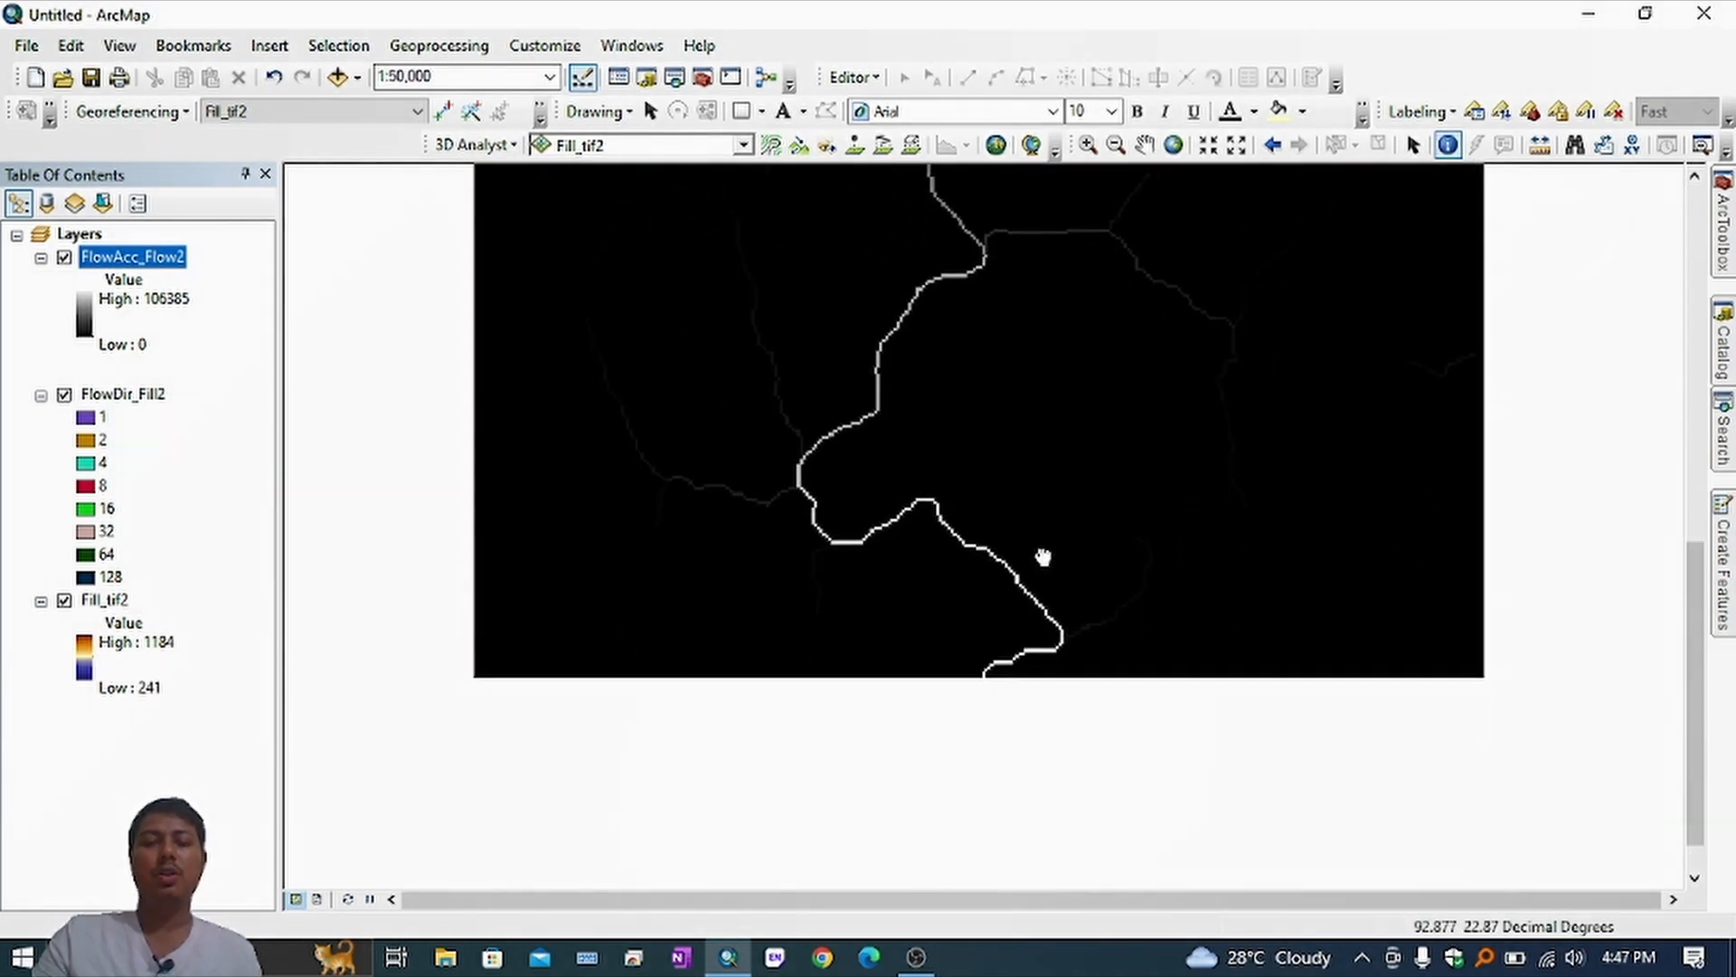
pyautogui.scroll(2, 977, 709)
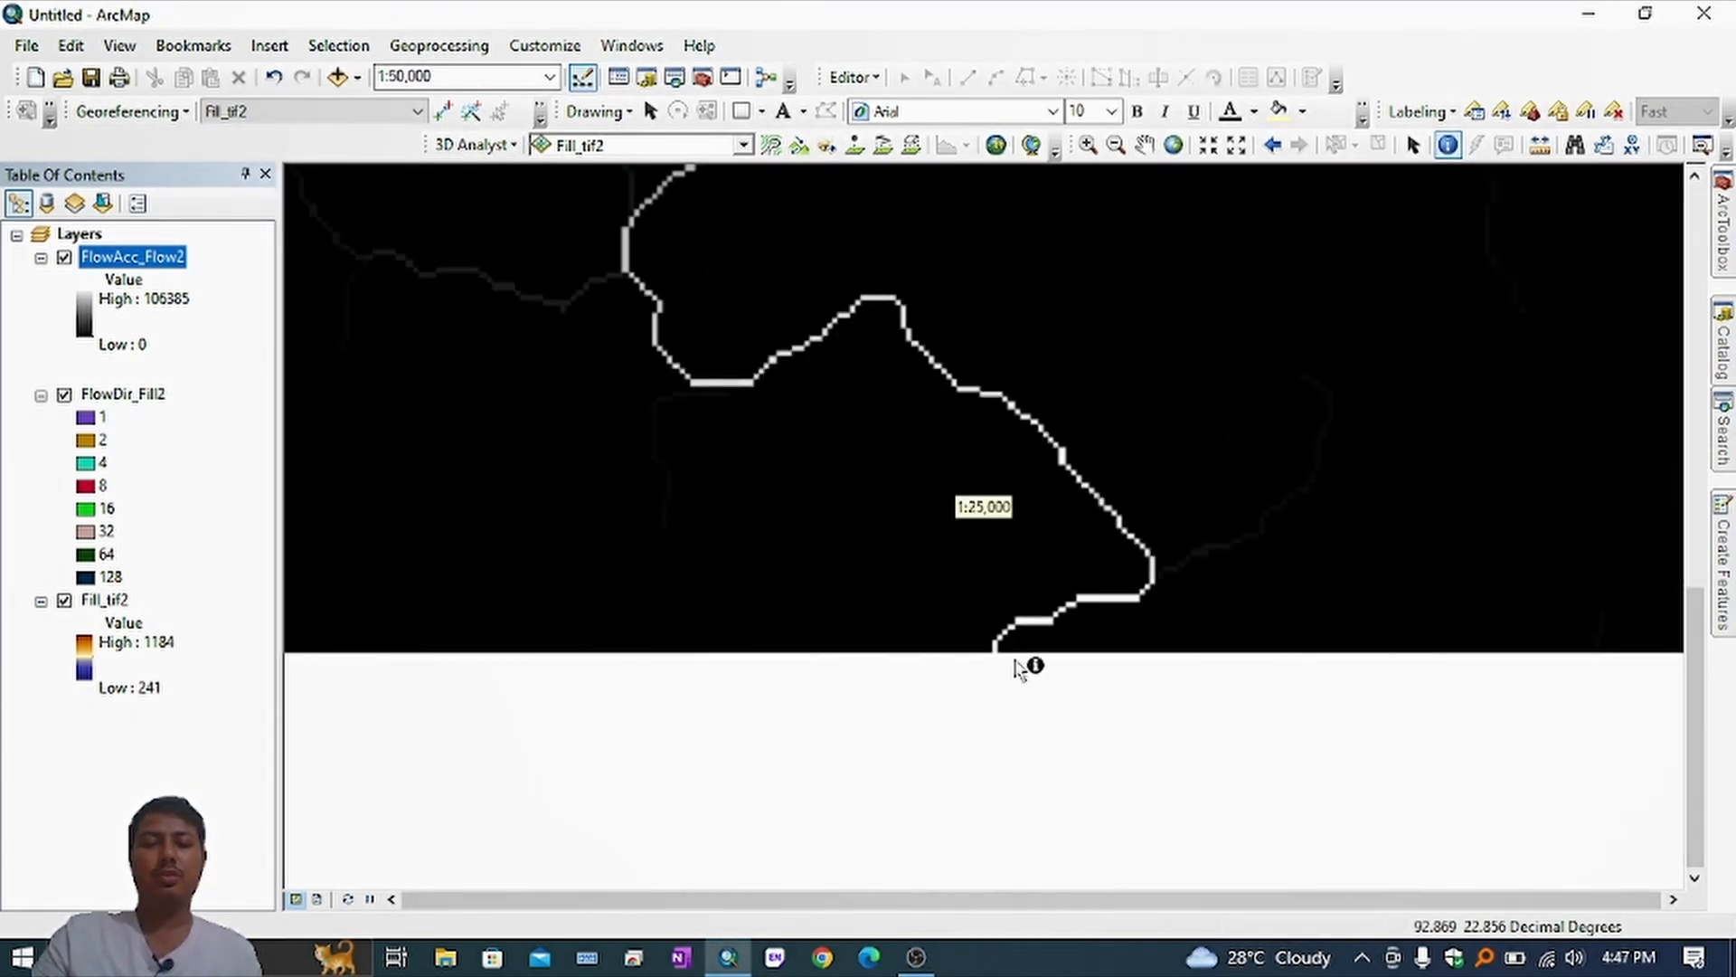
pyautogui.scroll(1, 949, 696)
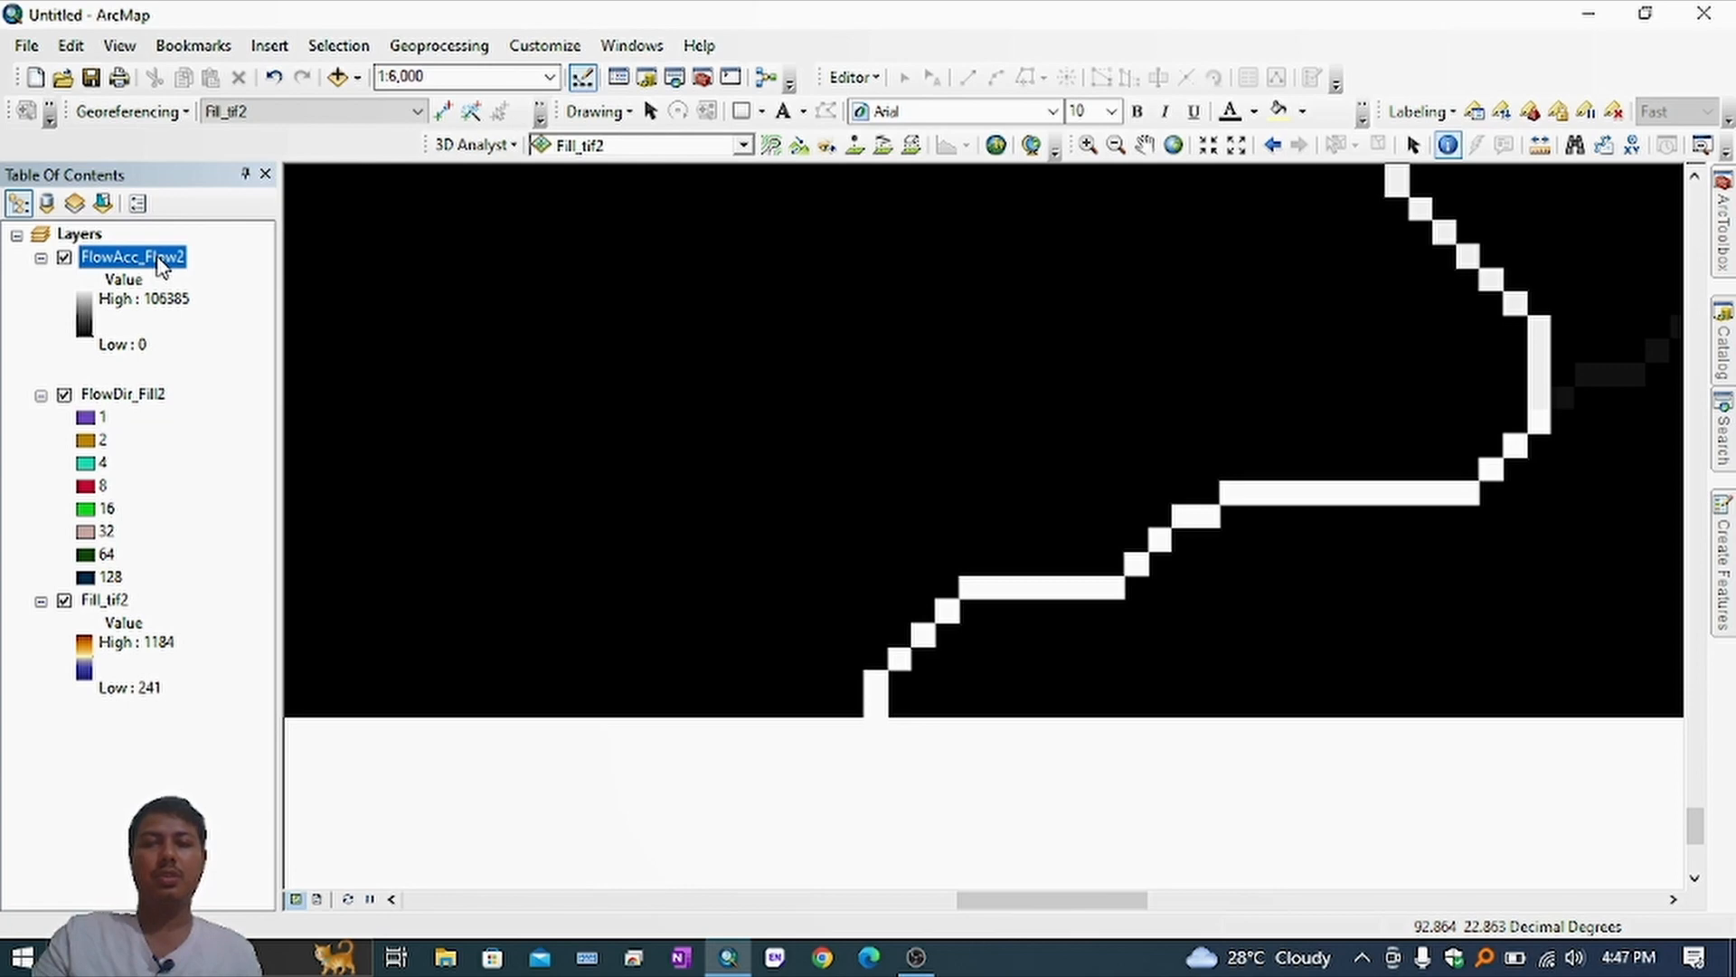
pyautogui.moveTo(1727, 361)
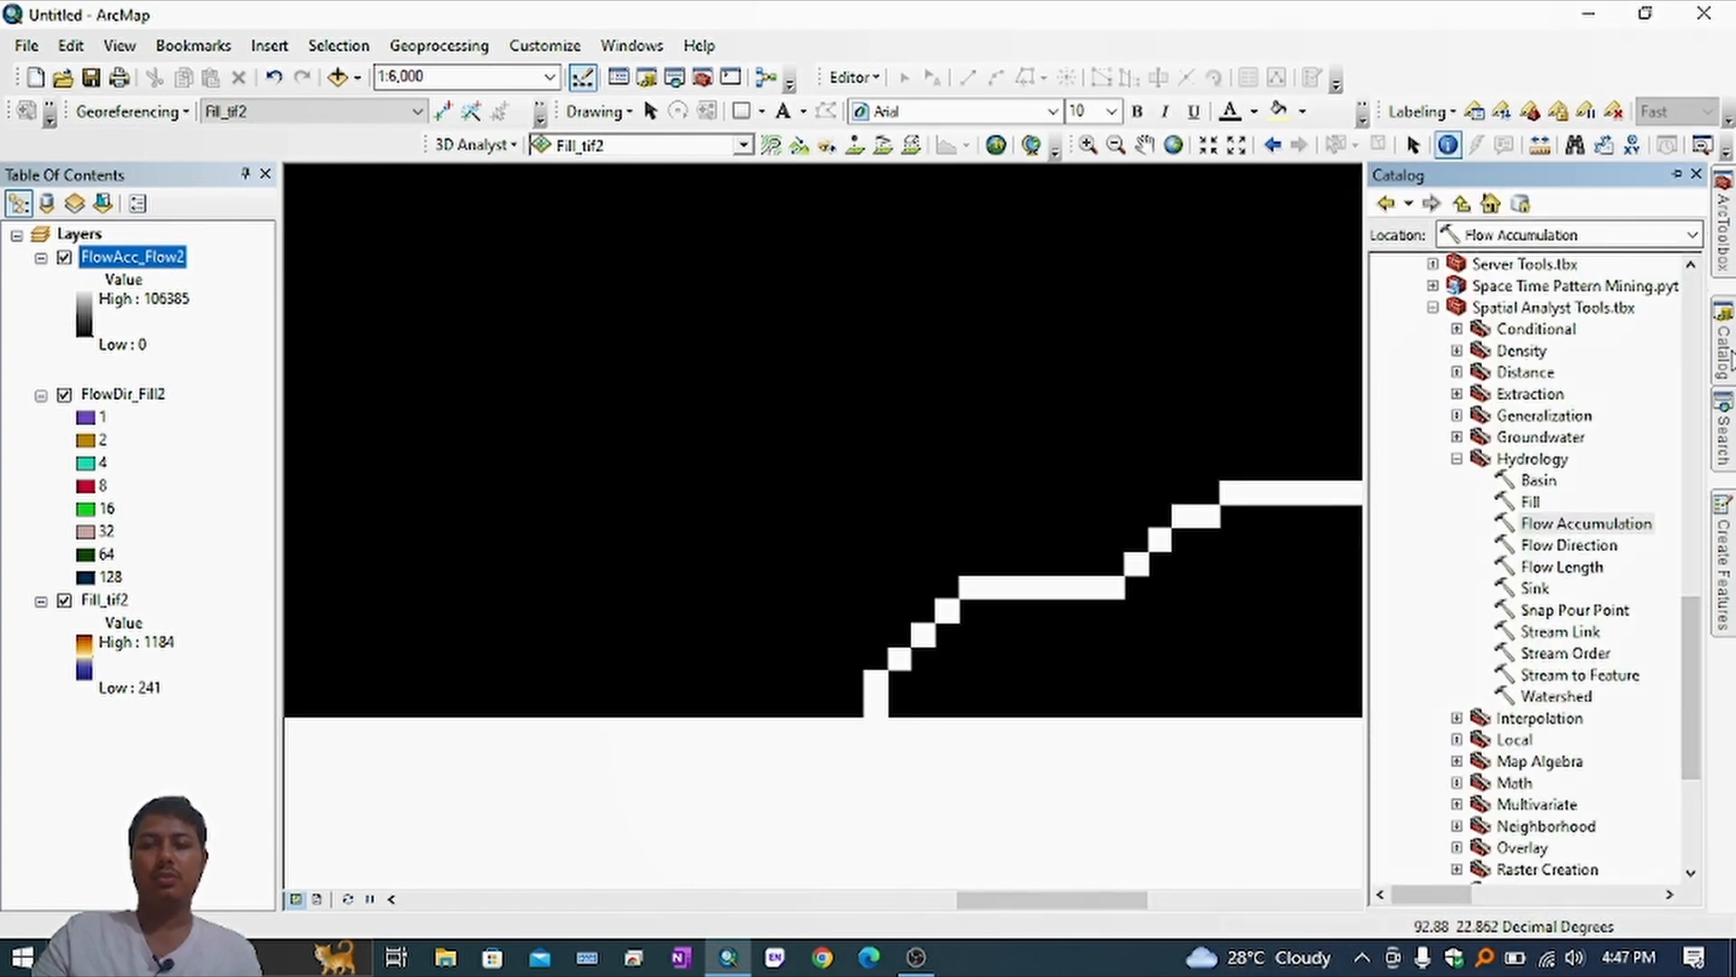
pyautogui.scroll(10, 1619, 469)
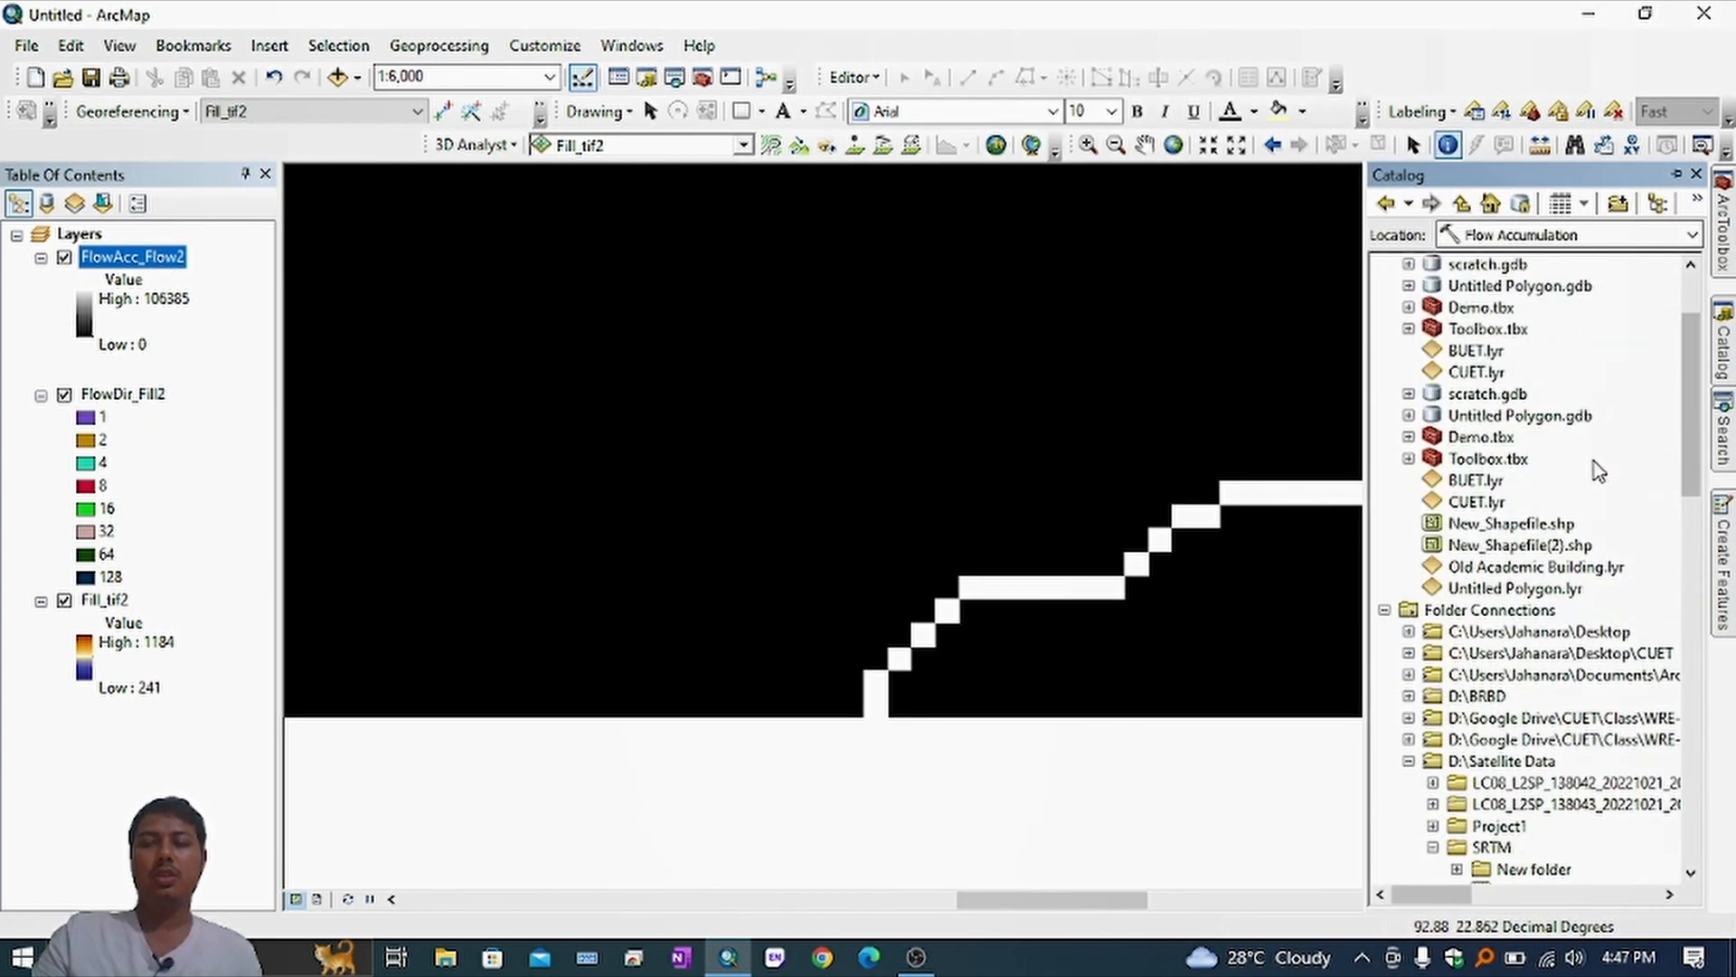
pyautogui.scroll(5, 1596, 468)
pyautogui.rightClick(1492, 264)
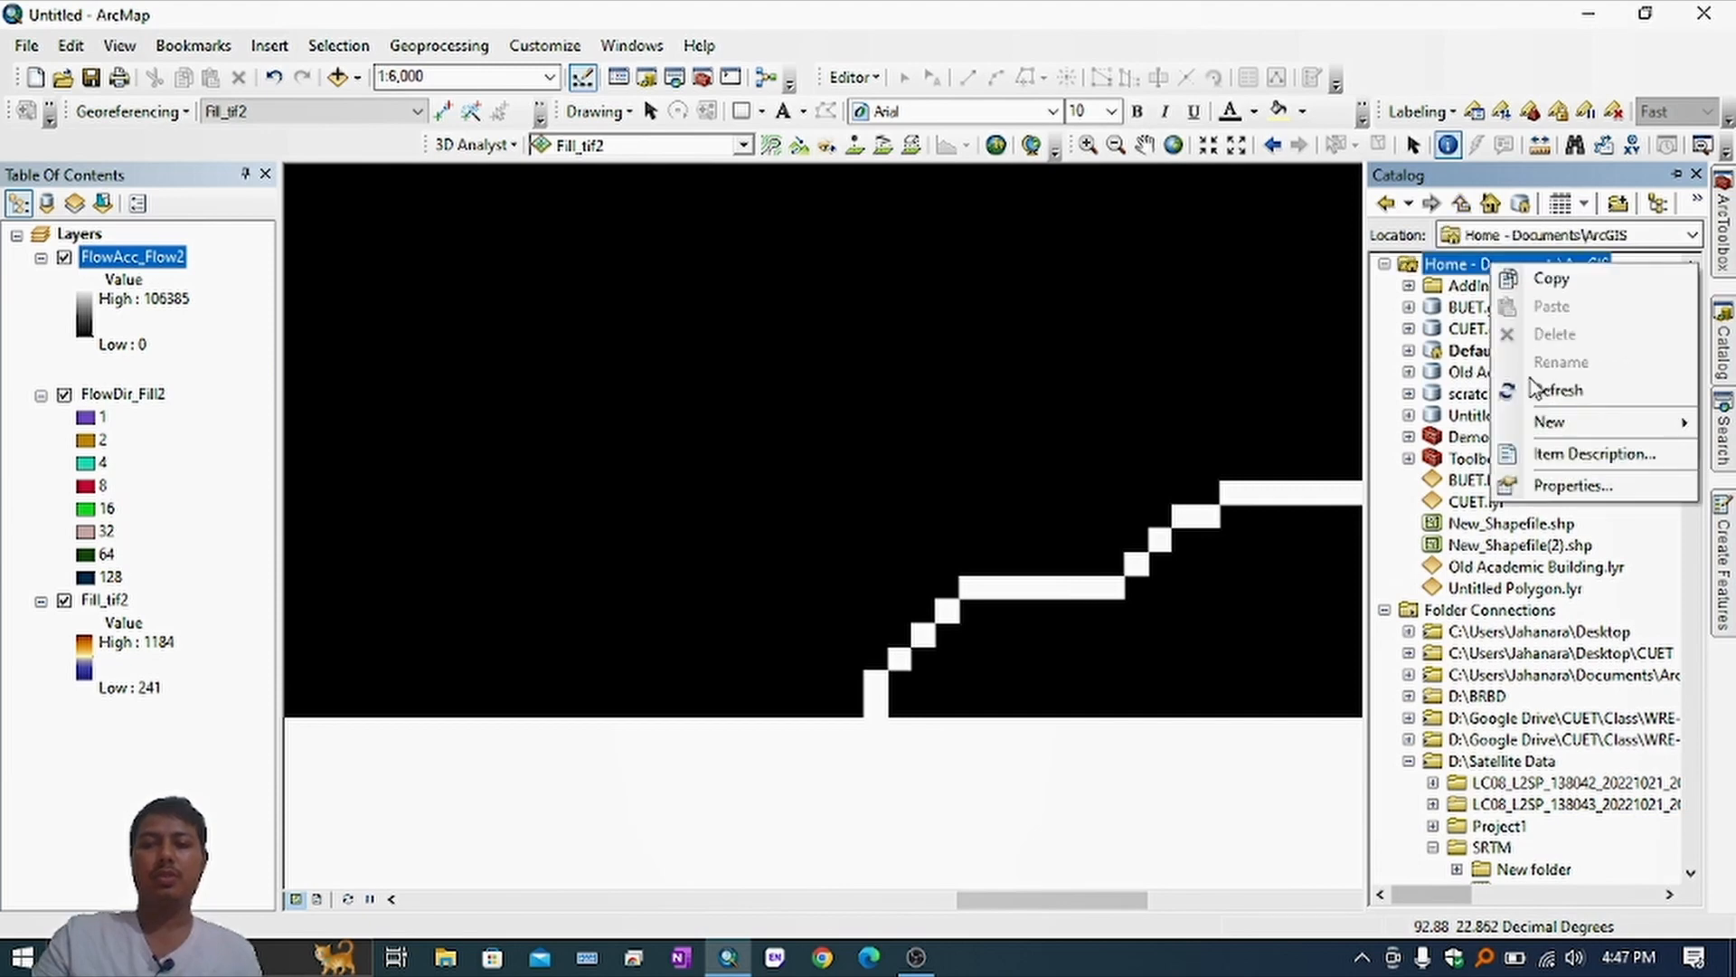
pyautogui.moveTo(1537, 423)
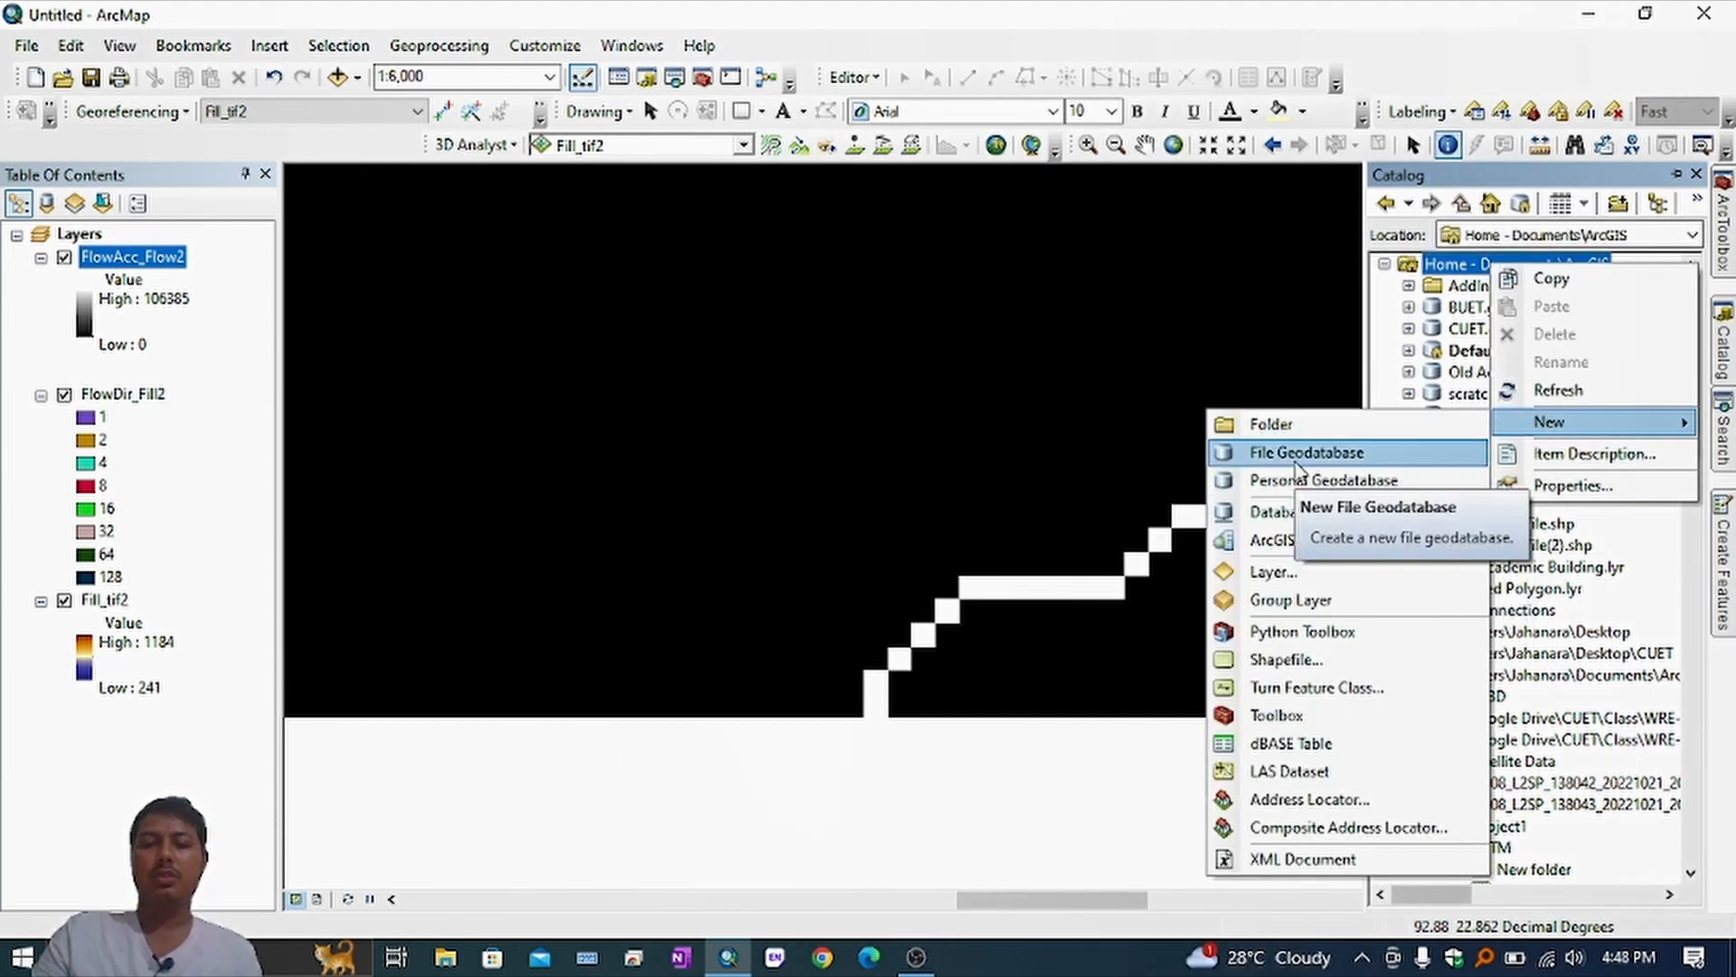
pyautogui.click(1311, 659)
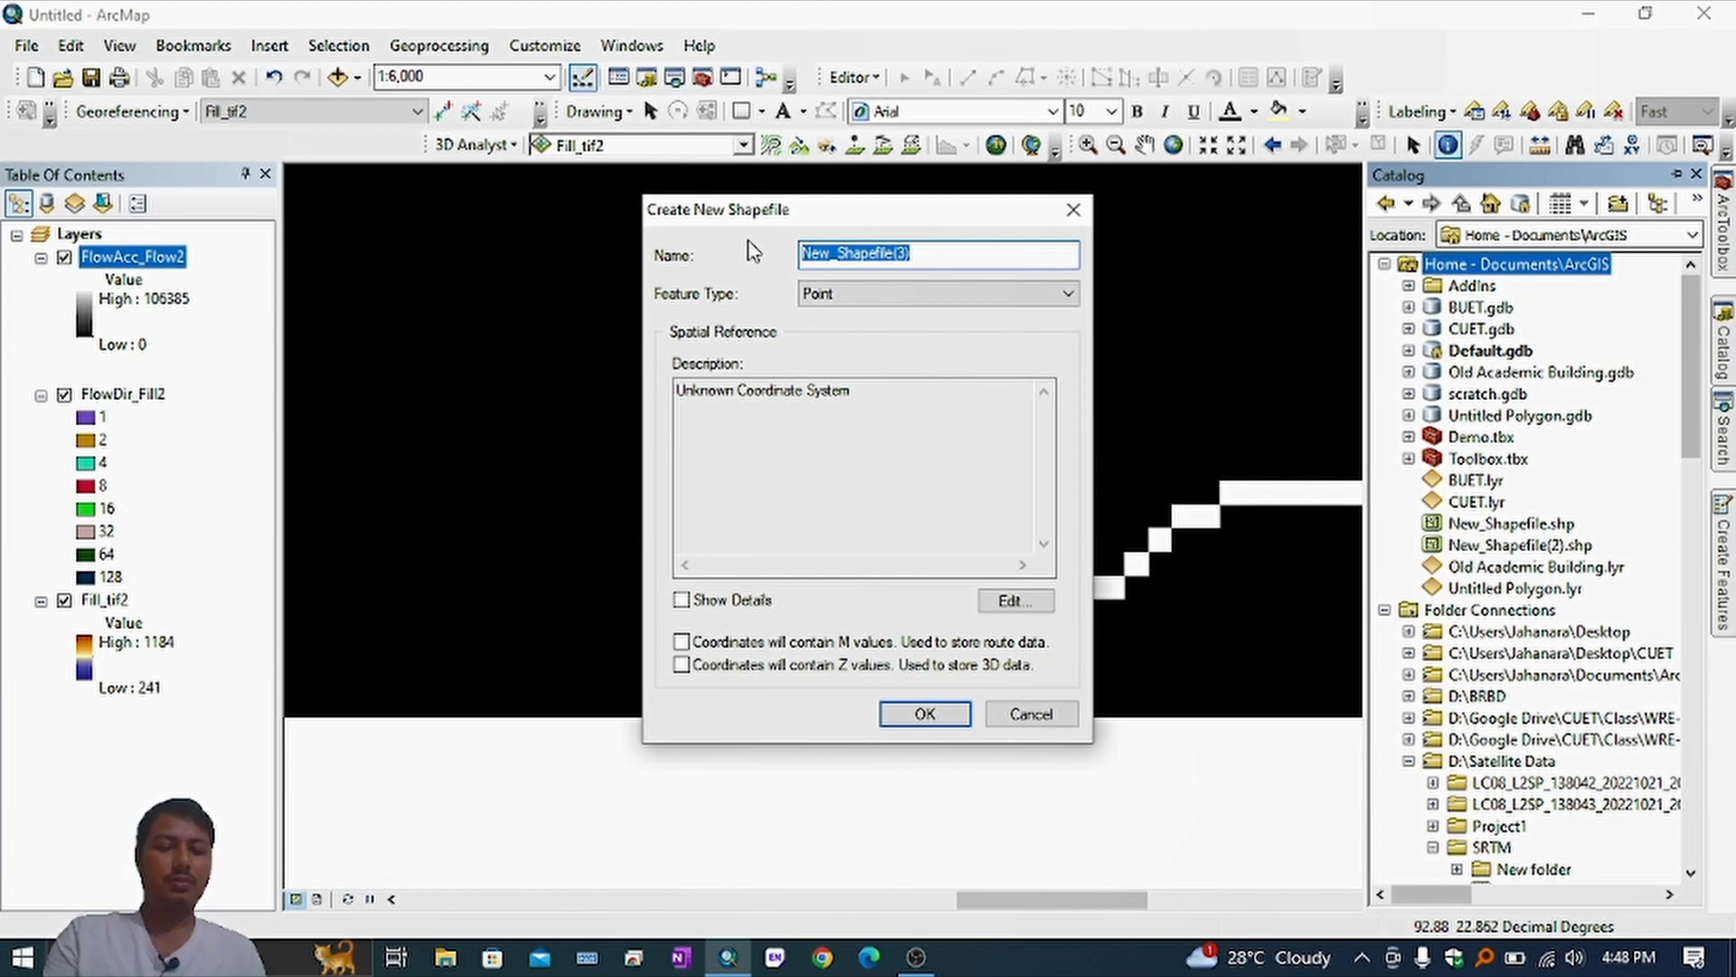
pyautogui.write('Outlet')
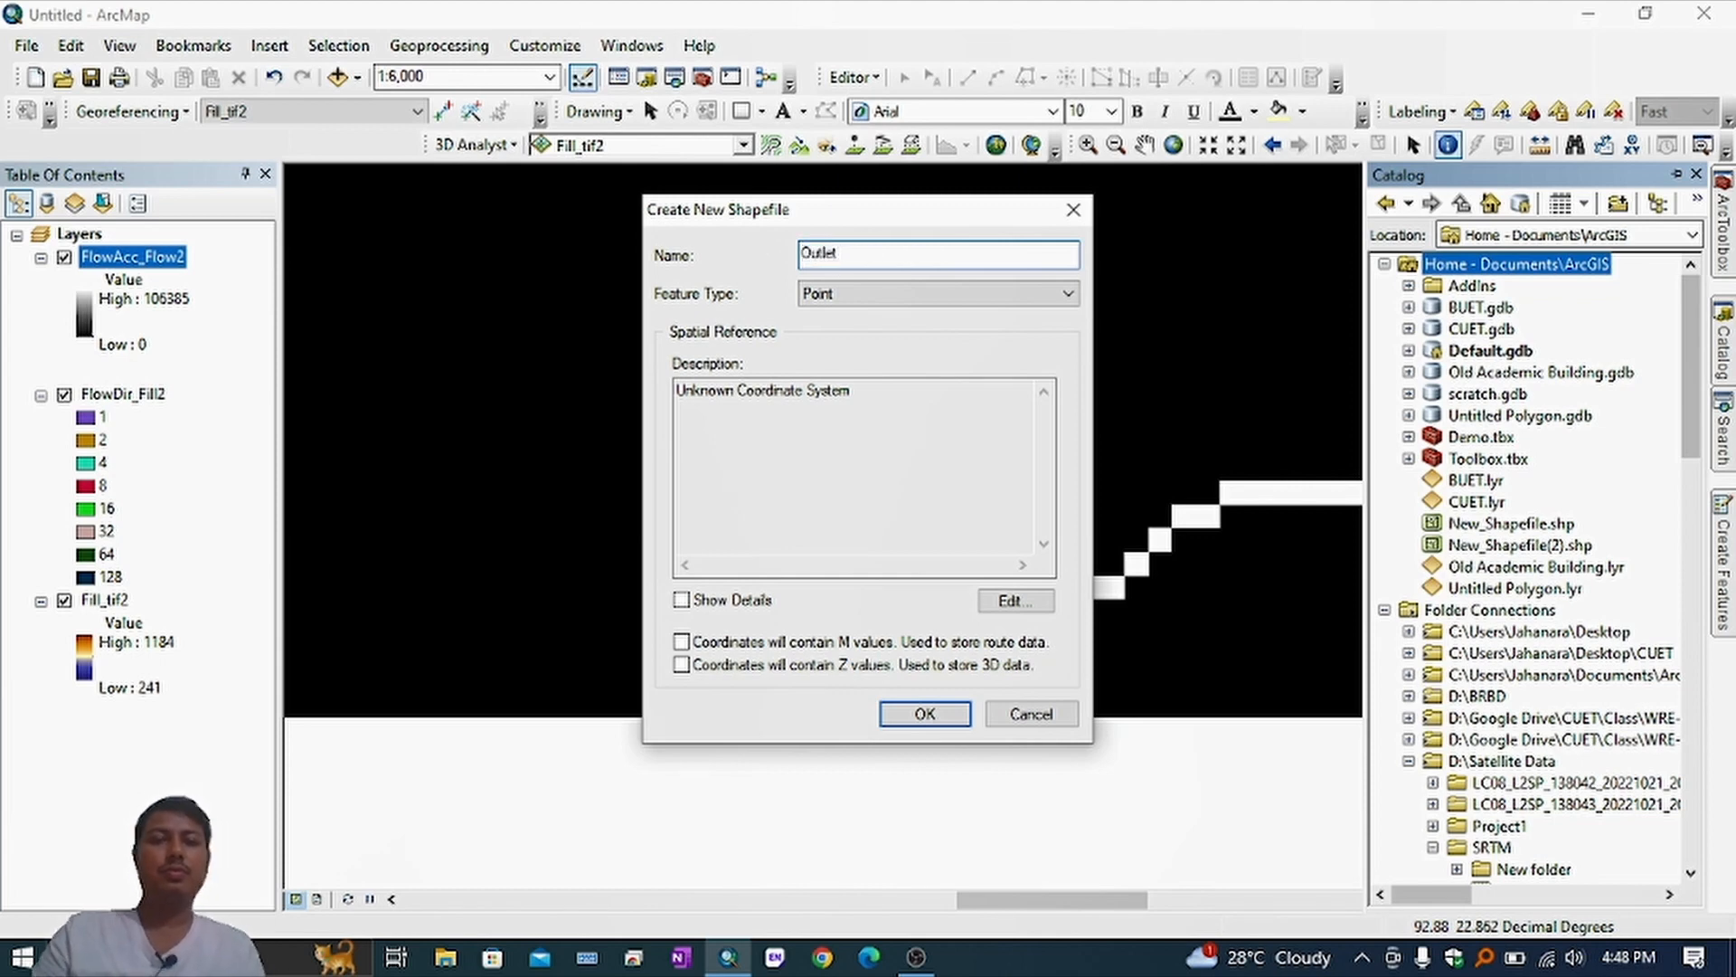
# Step: Assign the WGS 1984 UTM Zone 46N coordinate system to the Outlet shapefile and create it
pyautogui.click(999, 603)
pyautogui.click(762, 327)
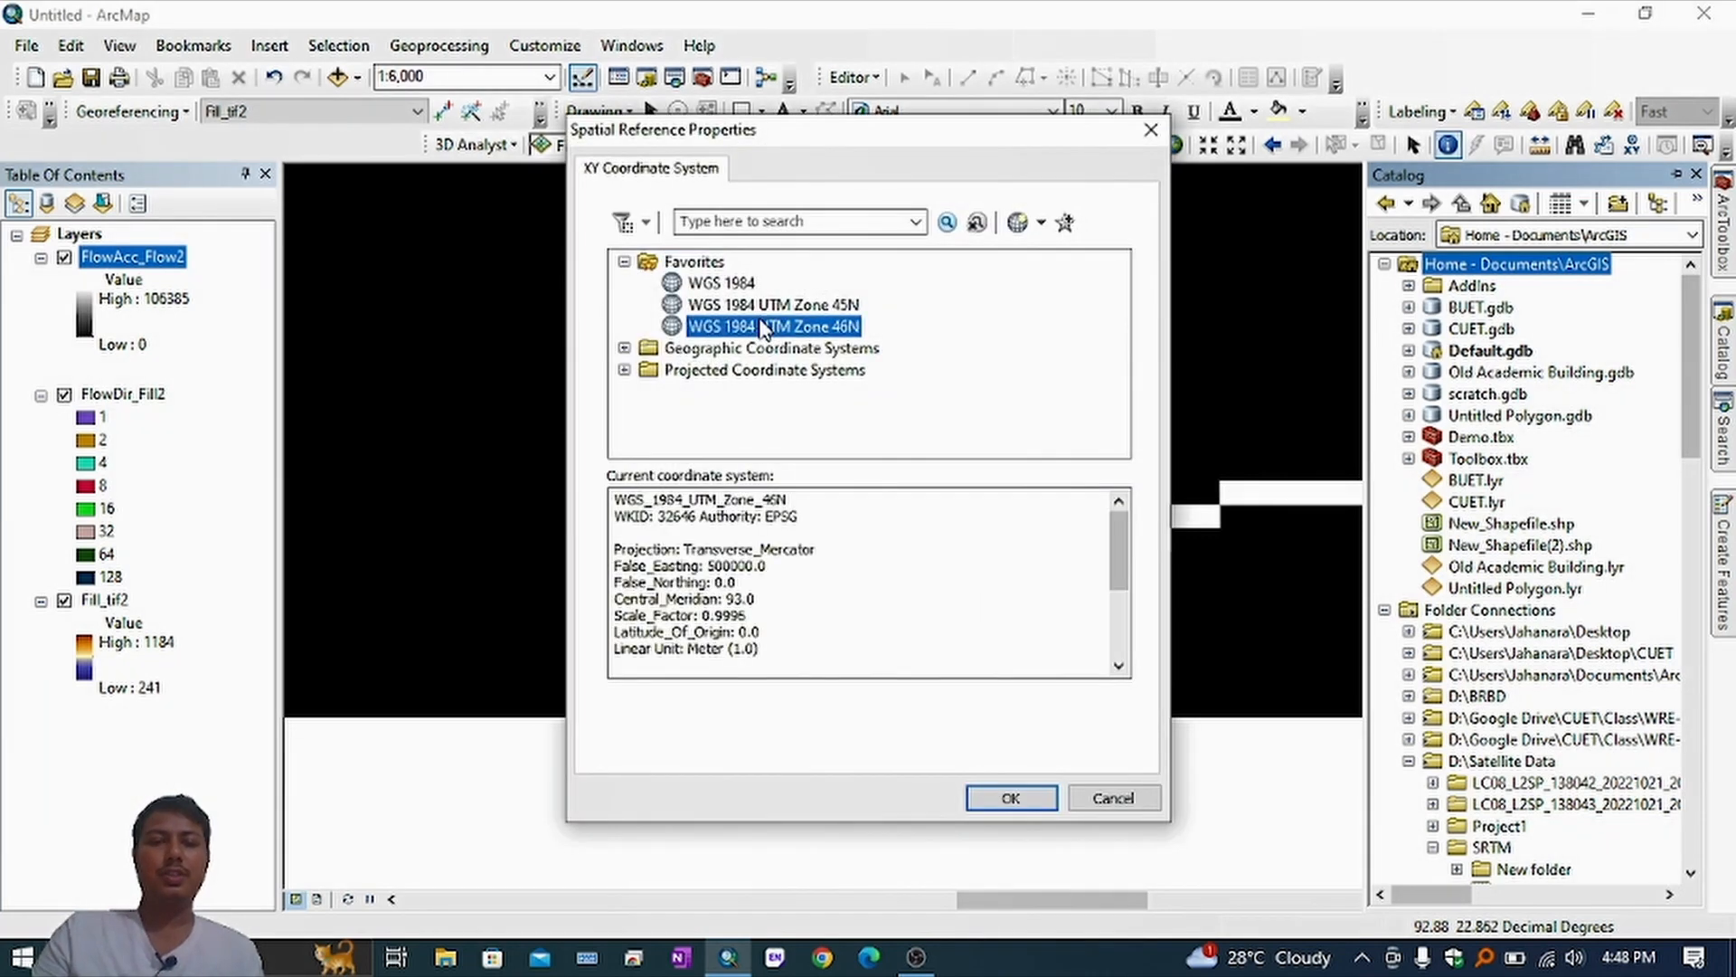
pyautogui.click(1028, 802)
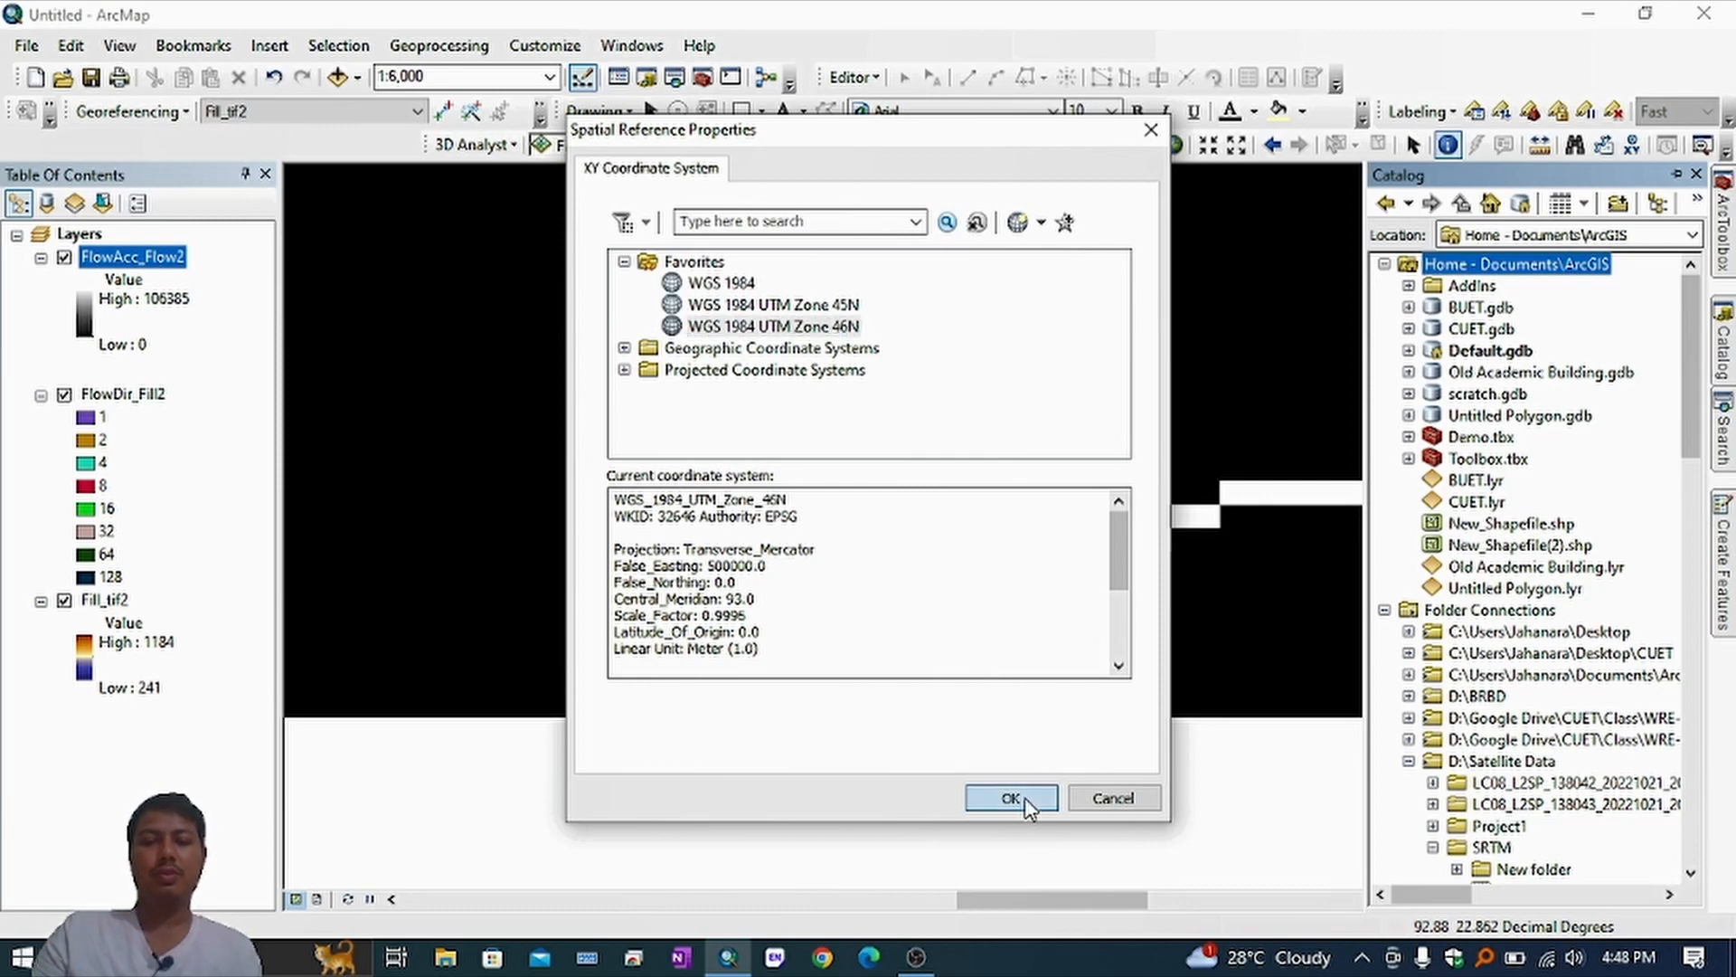
pyautogui.click(921, 715)
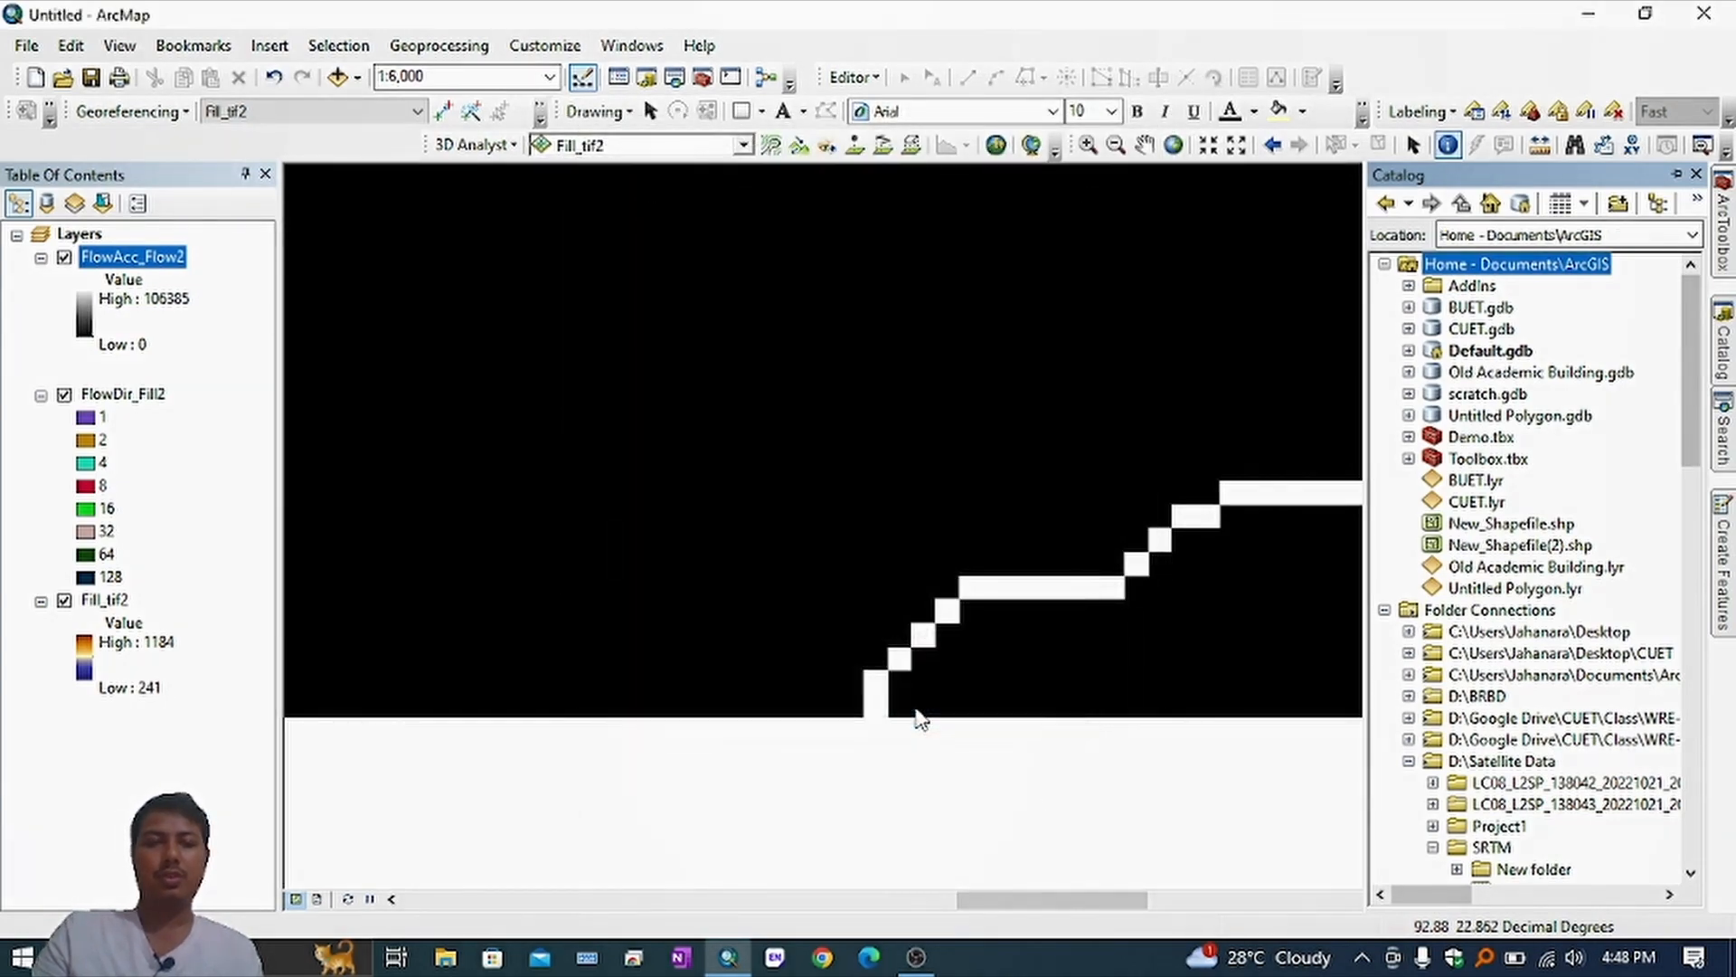
# Step: Change the Outlet layer's point symbol to the green Pentagon 2 with a size of 22
pyautogui.click(107, 259)
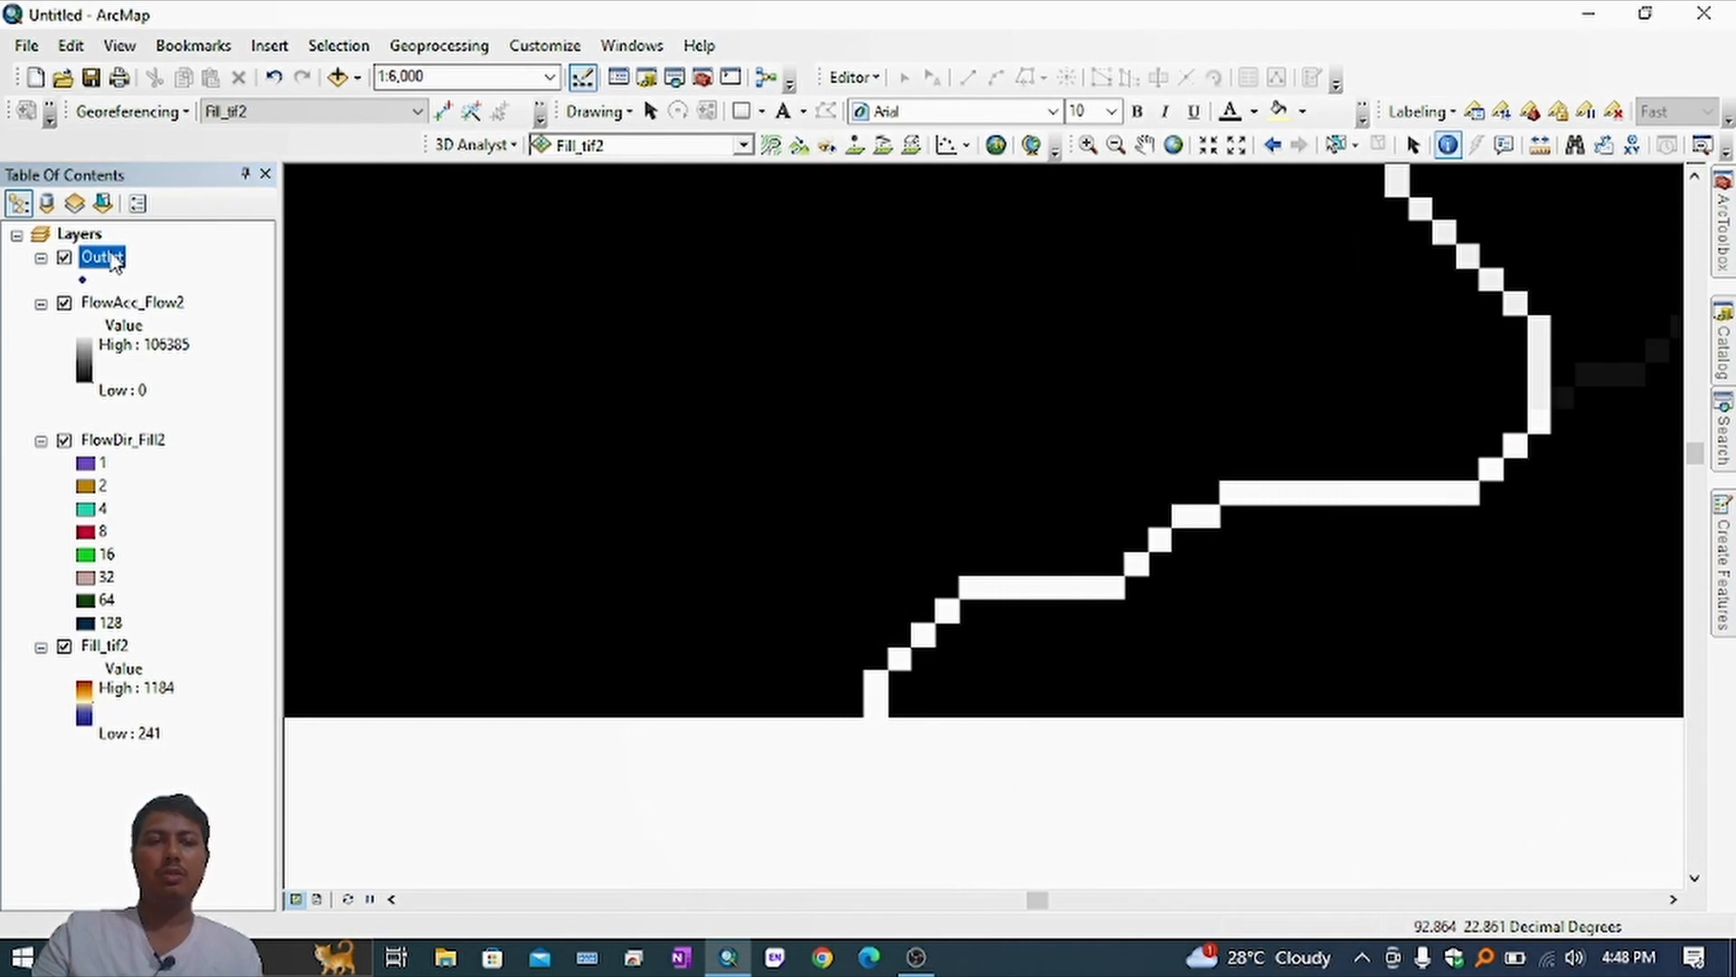
pyautogui.click(86, 281)
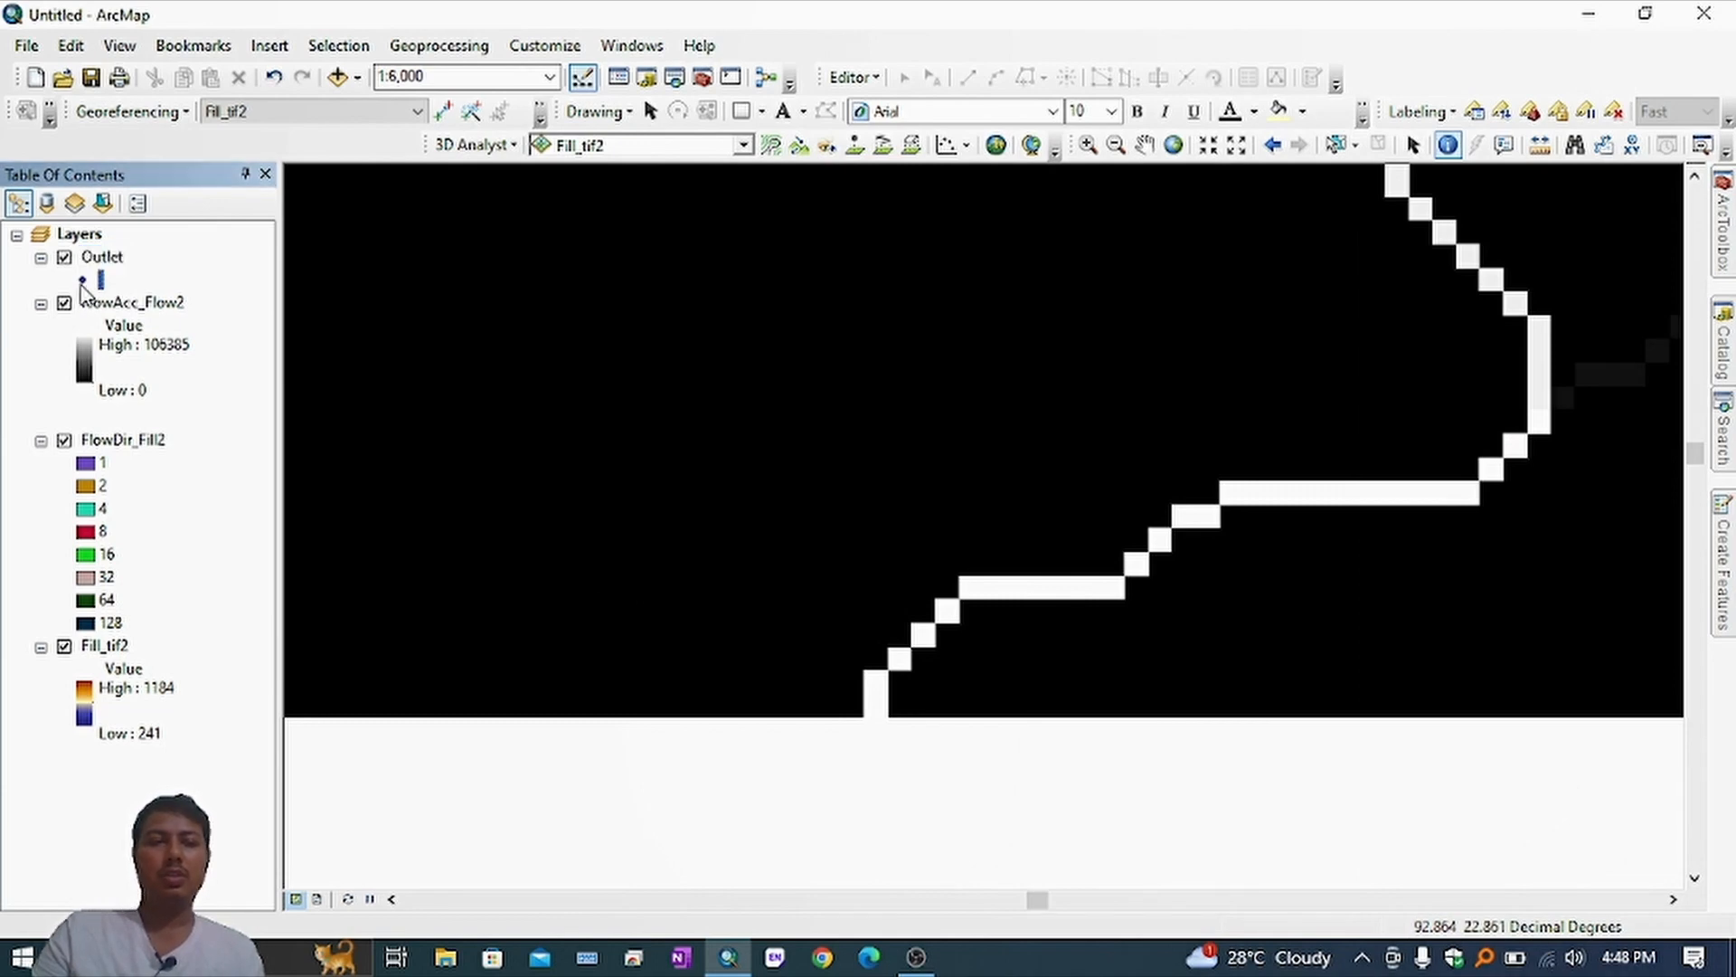
pyautogui.doubleClick(88, 281)
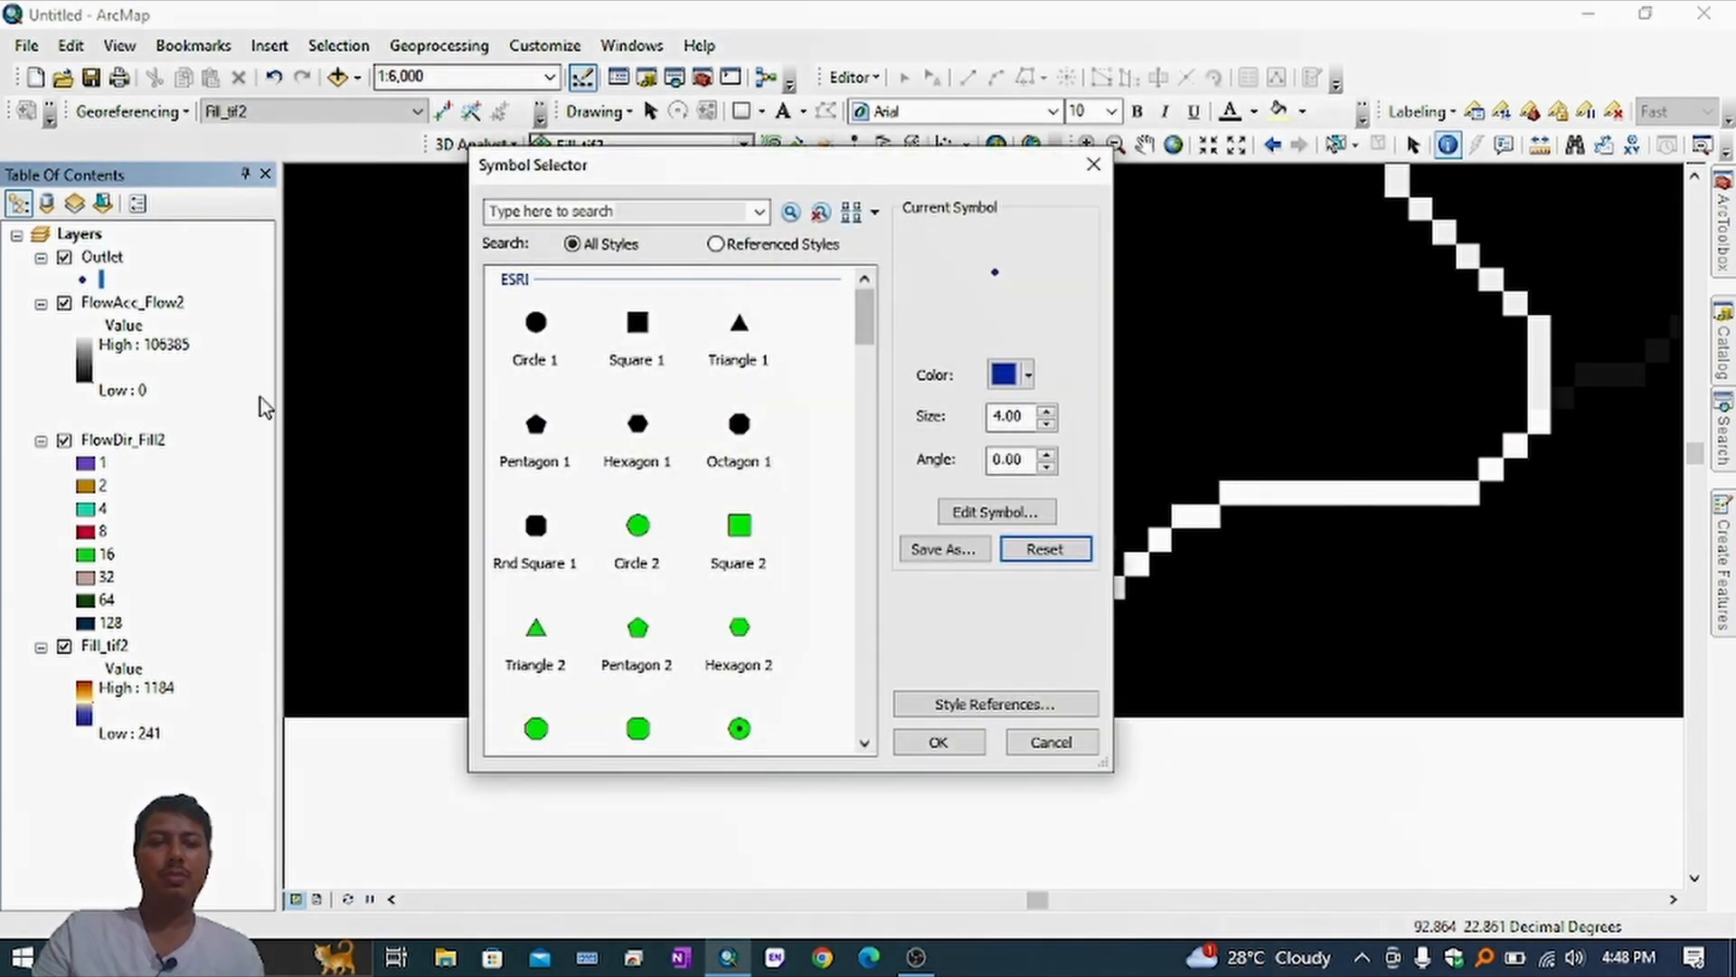
pyautogui.click(538, 630)
pyautogui.click(639, 633)
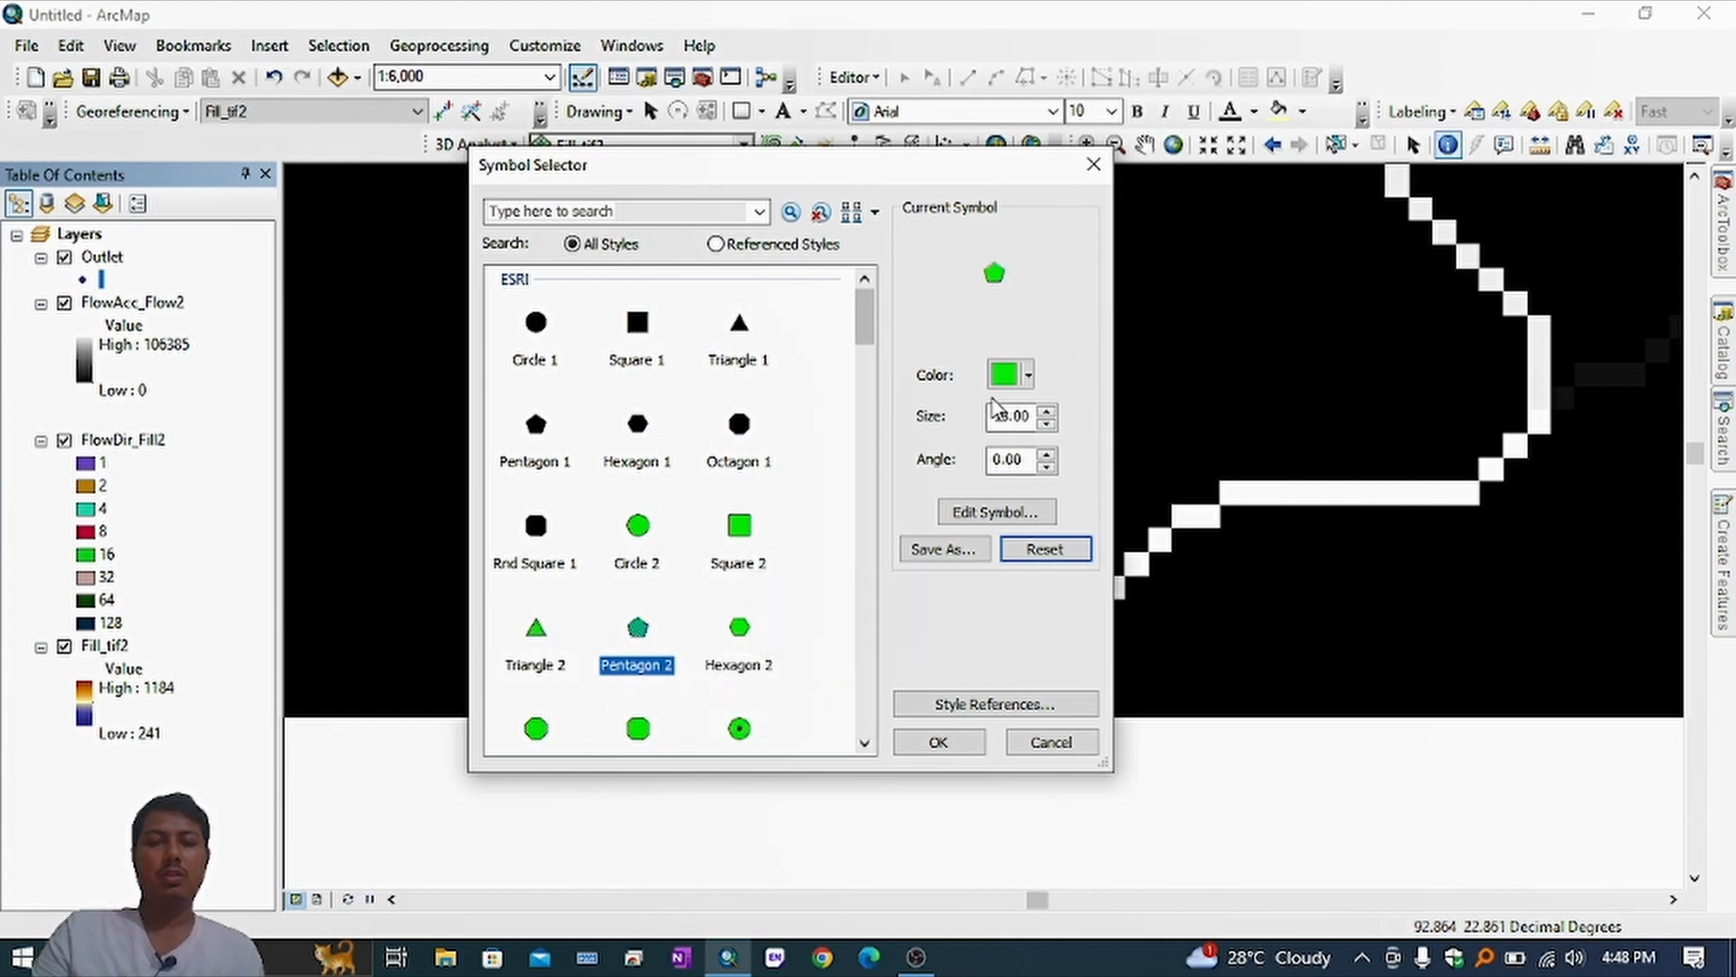
pyautogui.click(1046, 412)
pyautogui.click(1046, 411)
pyautogui.click(1047, 412)
pyautogui.click(1046, 411)
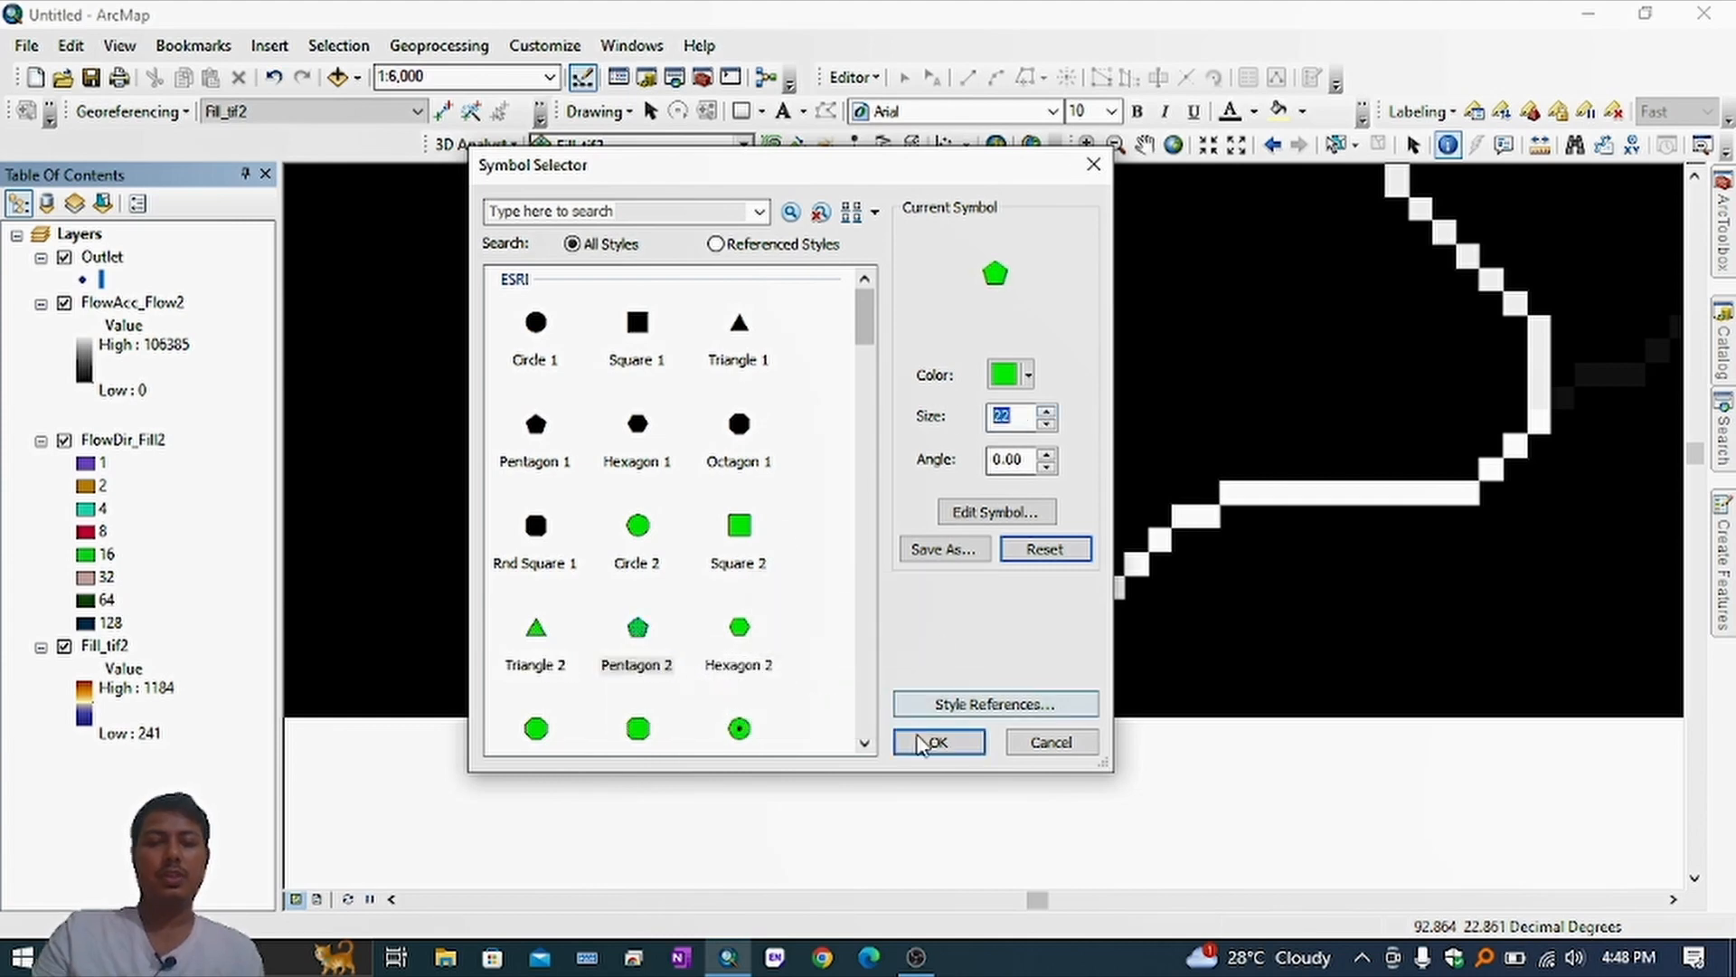
pyautogui.click(941, 740)
pyautogui.click(102, 260)
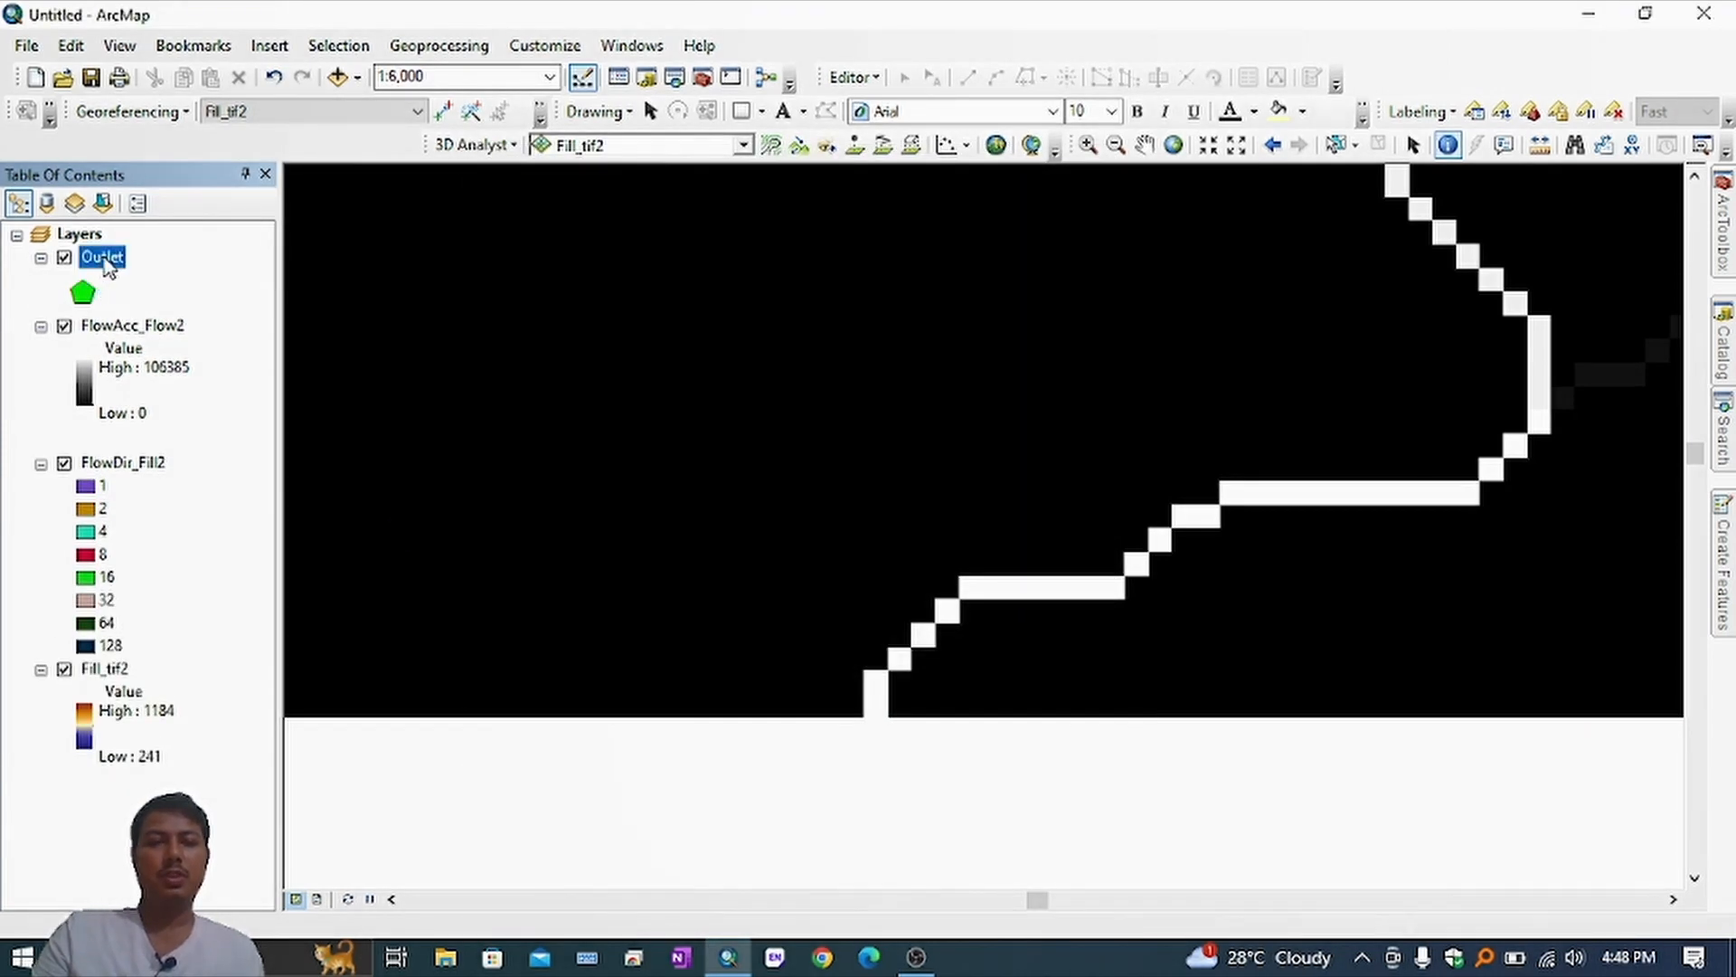
# Step: Start editing the Outlet layer and place an outlet point on the main stream's last cell at the raster's southern edge
pyautogui.rightClick(102, 260)
pyautogui.moveTo(233, 586)
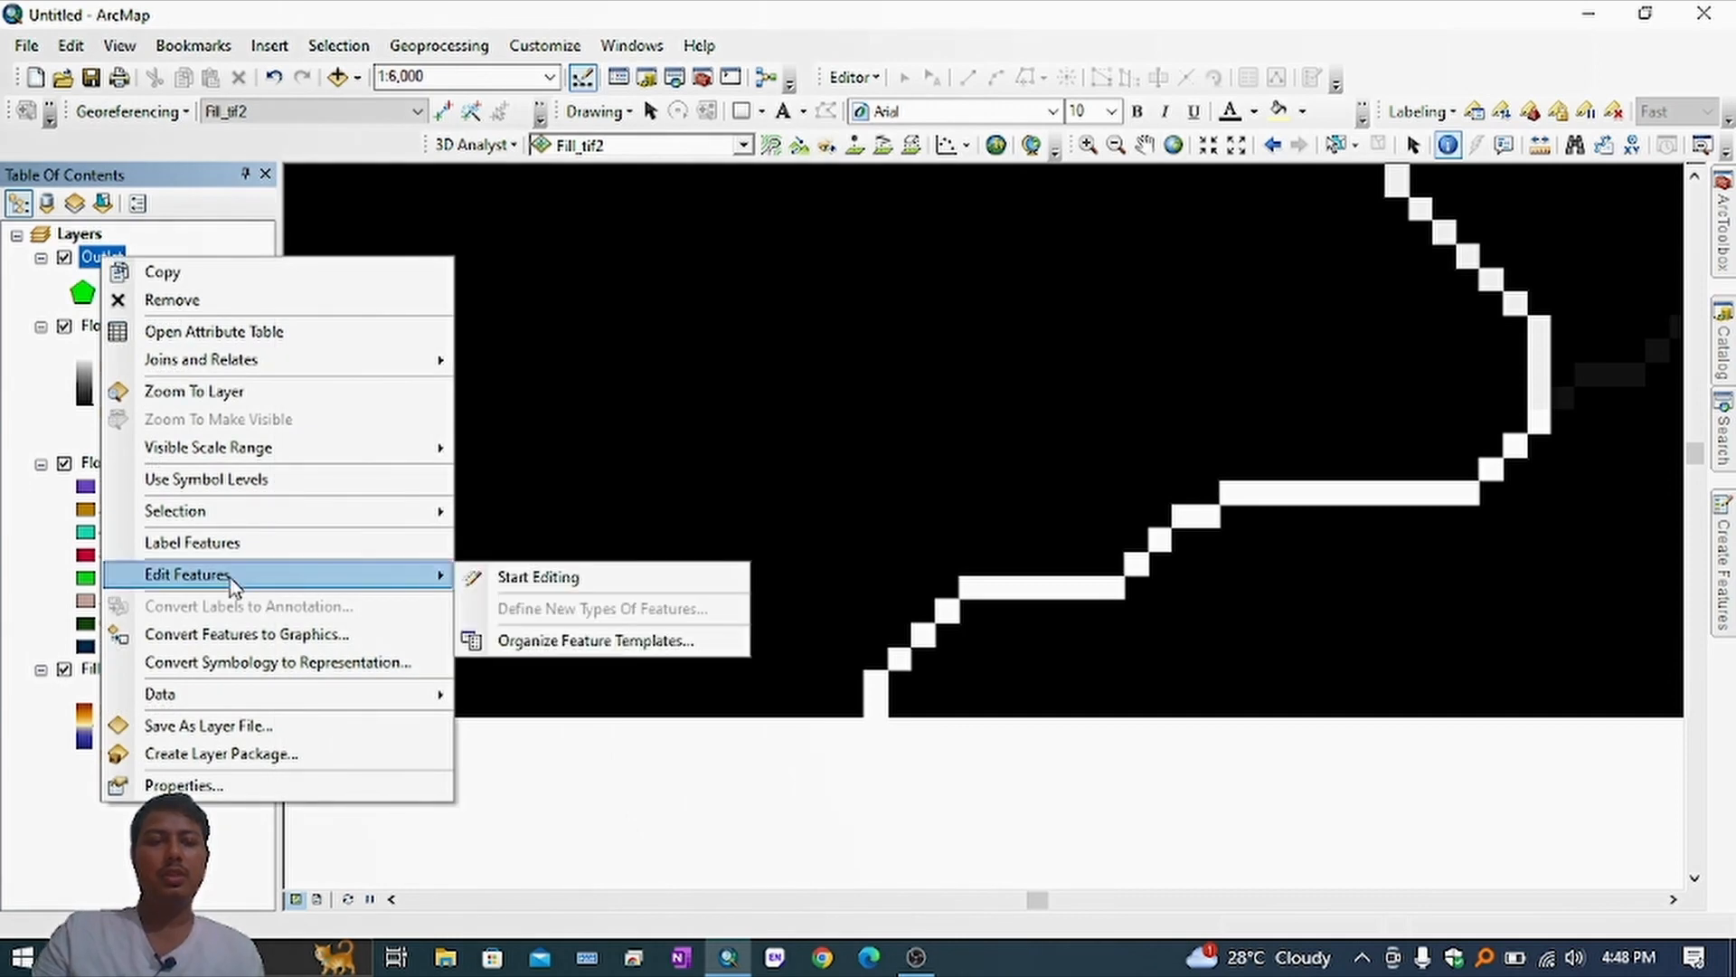
pyautogui.click(530, 581)
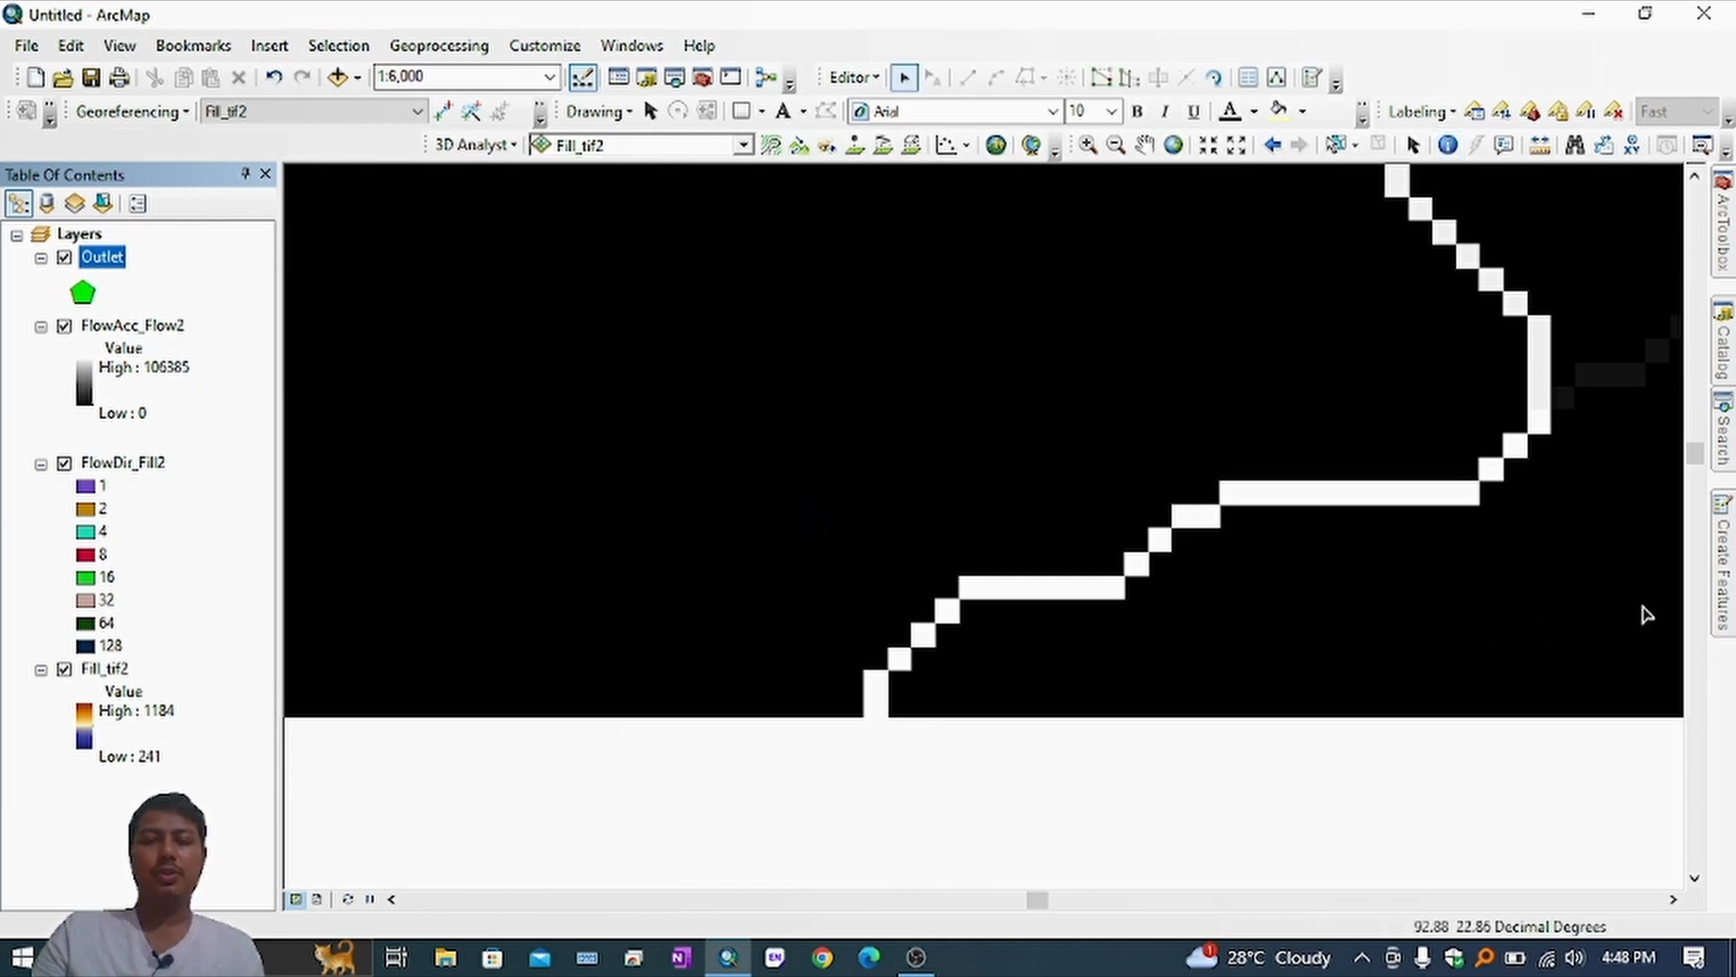
pyautogui.click(1724, 552)
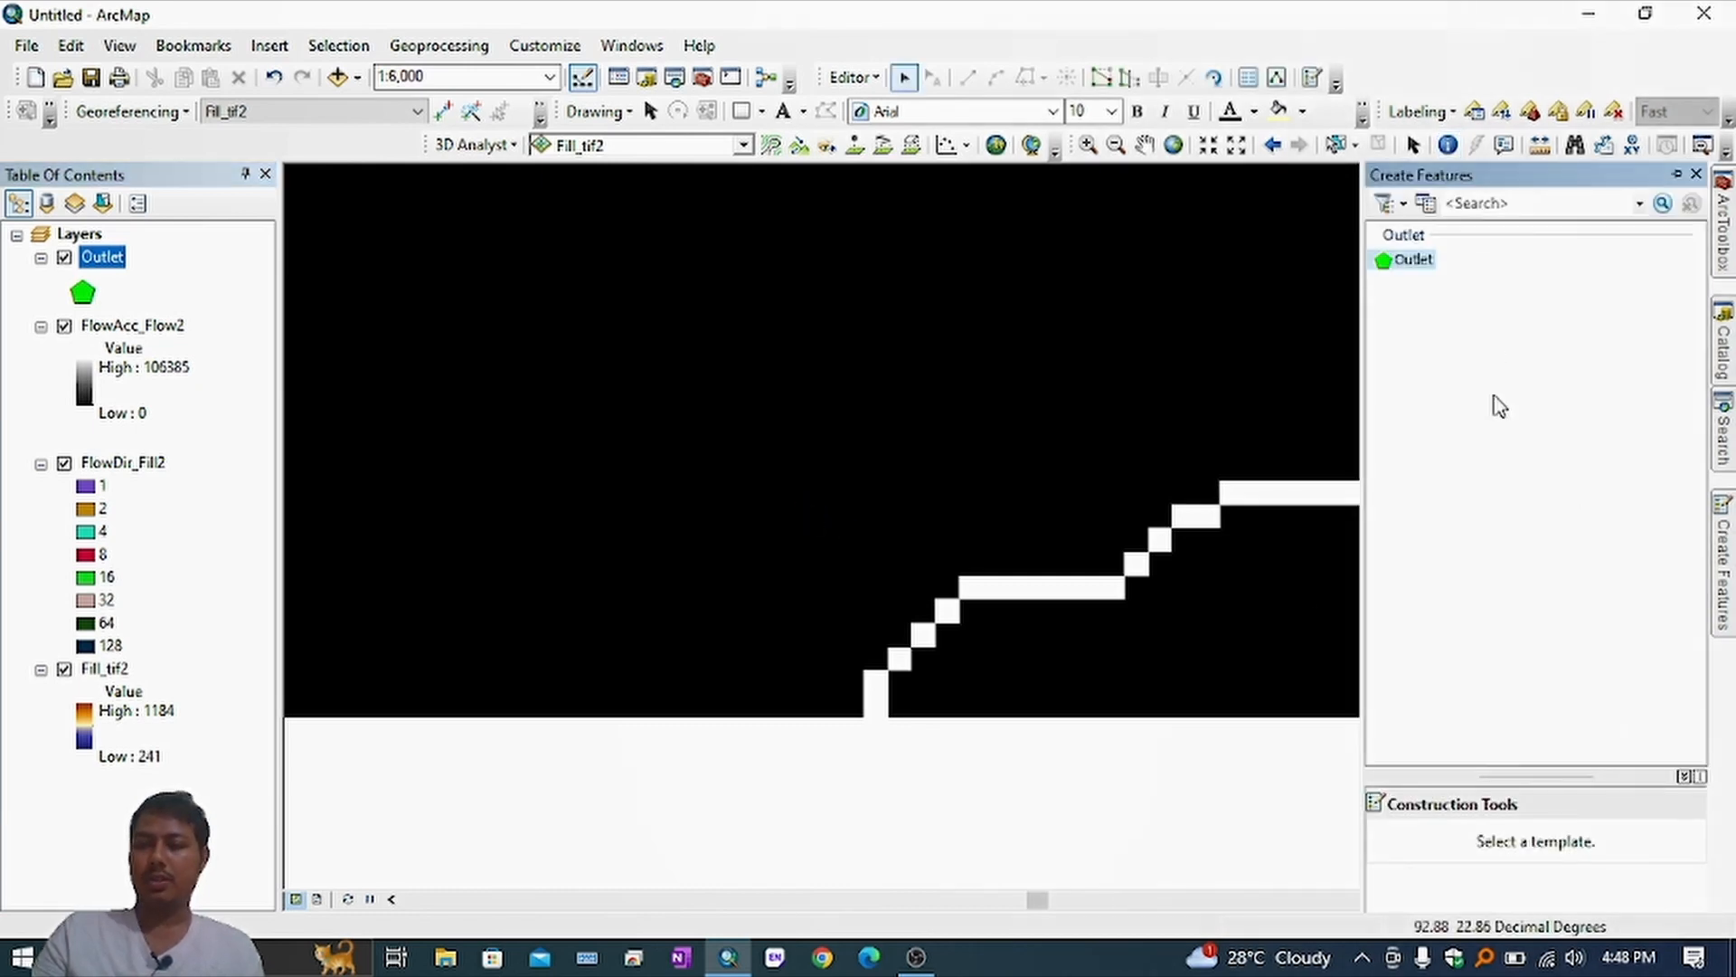
pyautogui.click(1409, 262)
pyautogui.click(872, 684)
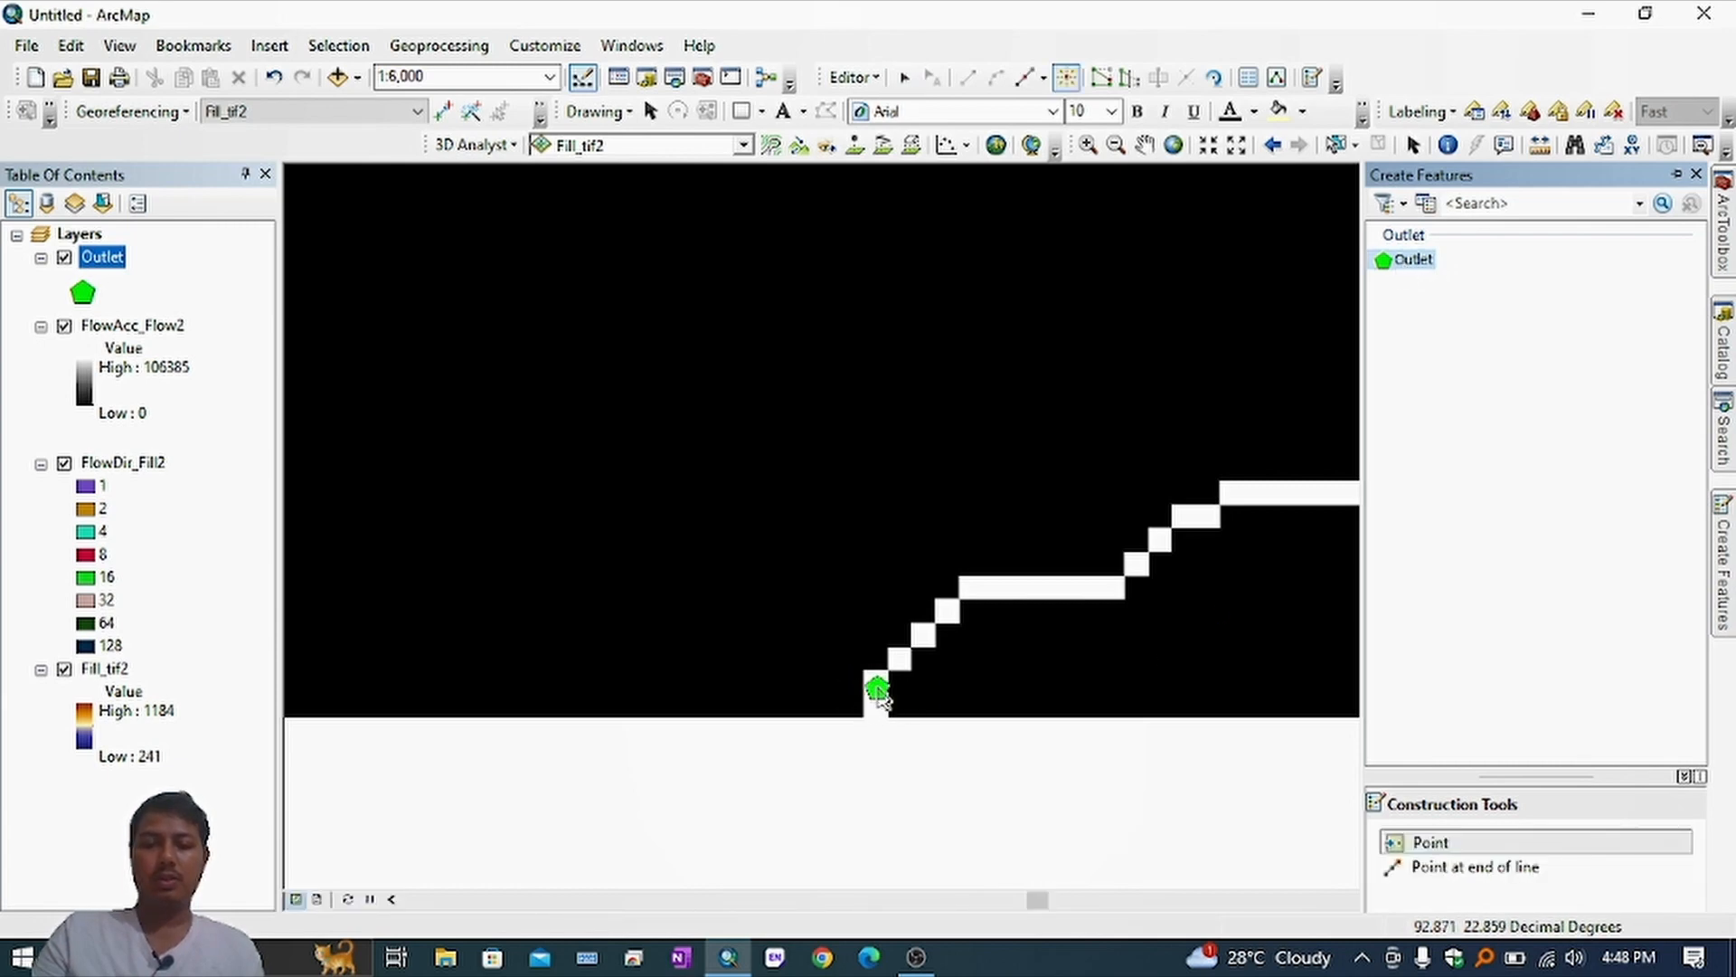
# Step: Add a second Outlet point on the stream cell where the northern stream meets the raster's northern edge
pyautogui.scroll(-5, 884, 706)
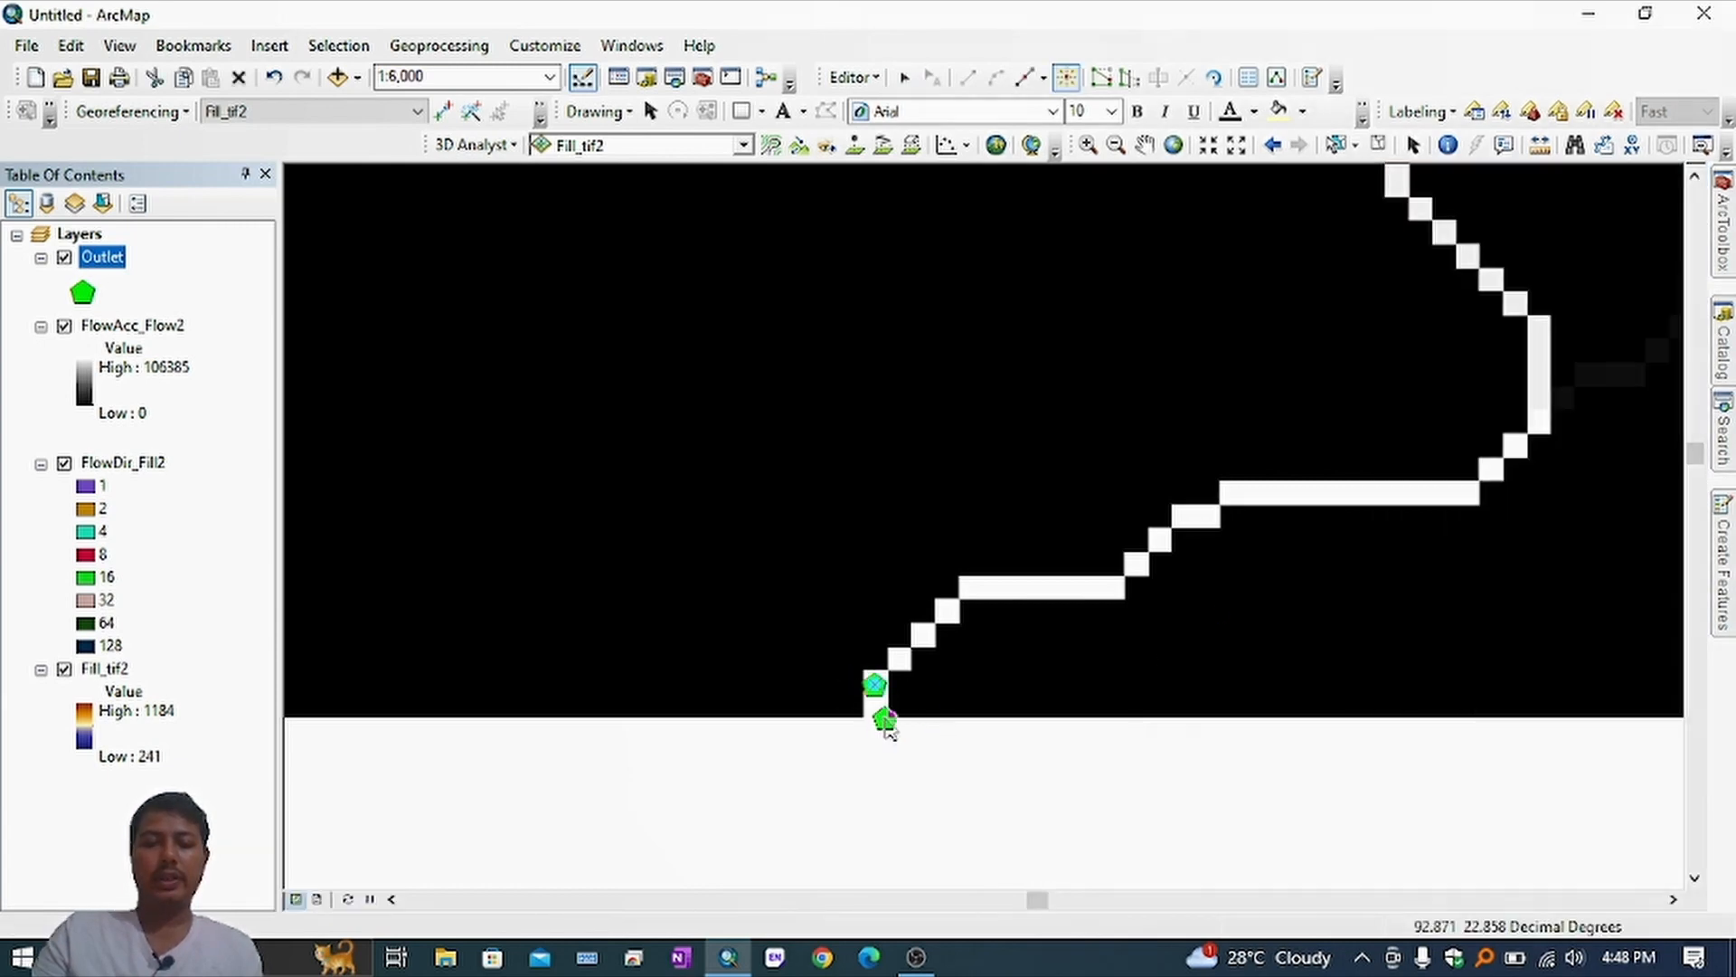
pyautogui.scroll(-5, 894, 716)
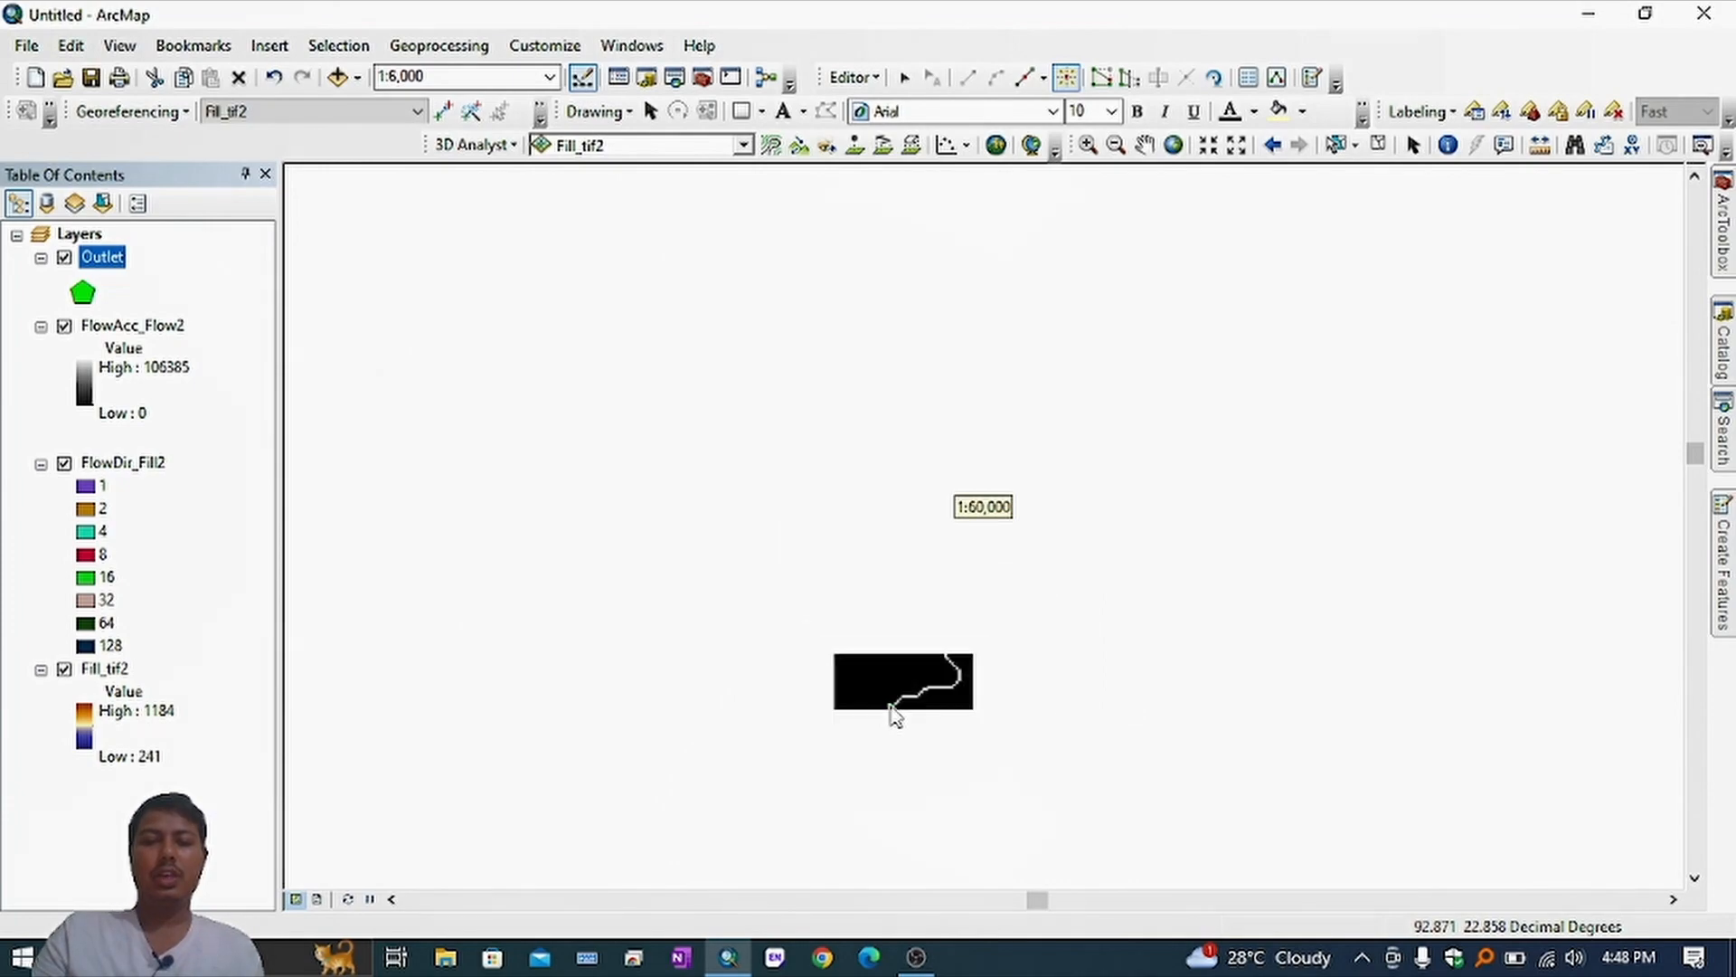
pyautogui.scroll(5, 891, 710)
pyautogui.scroll(-2, 868, 652)
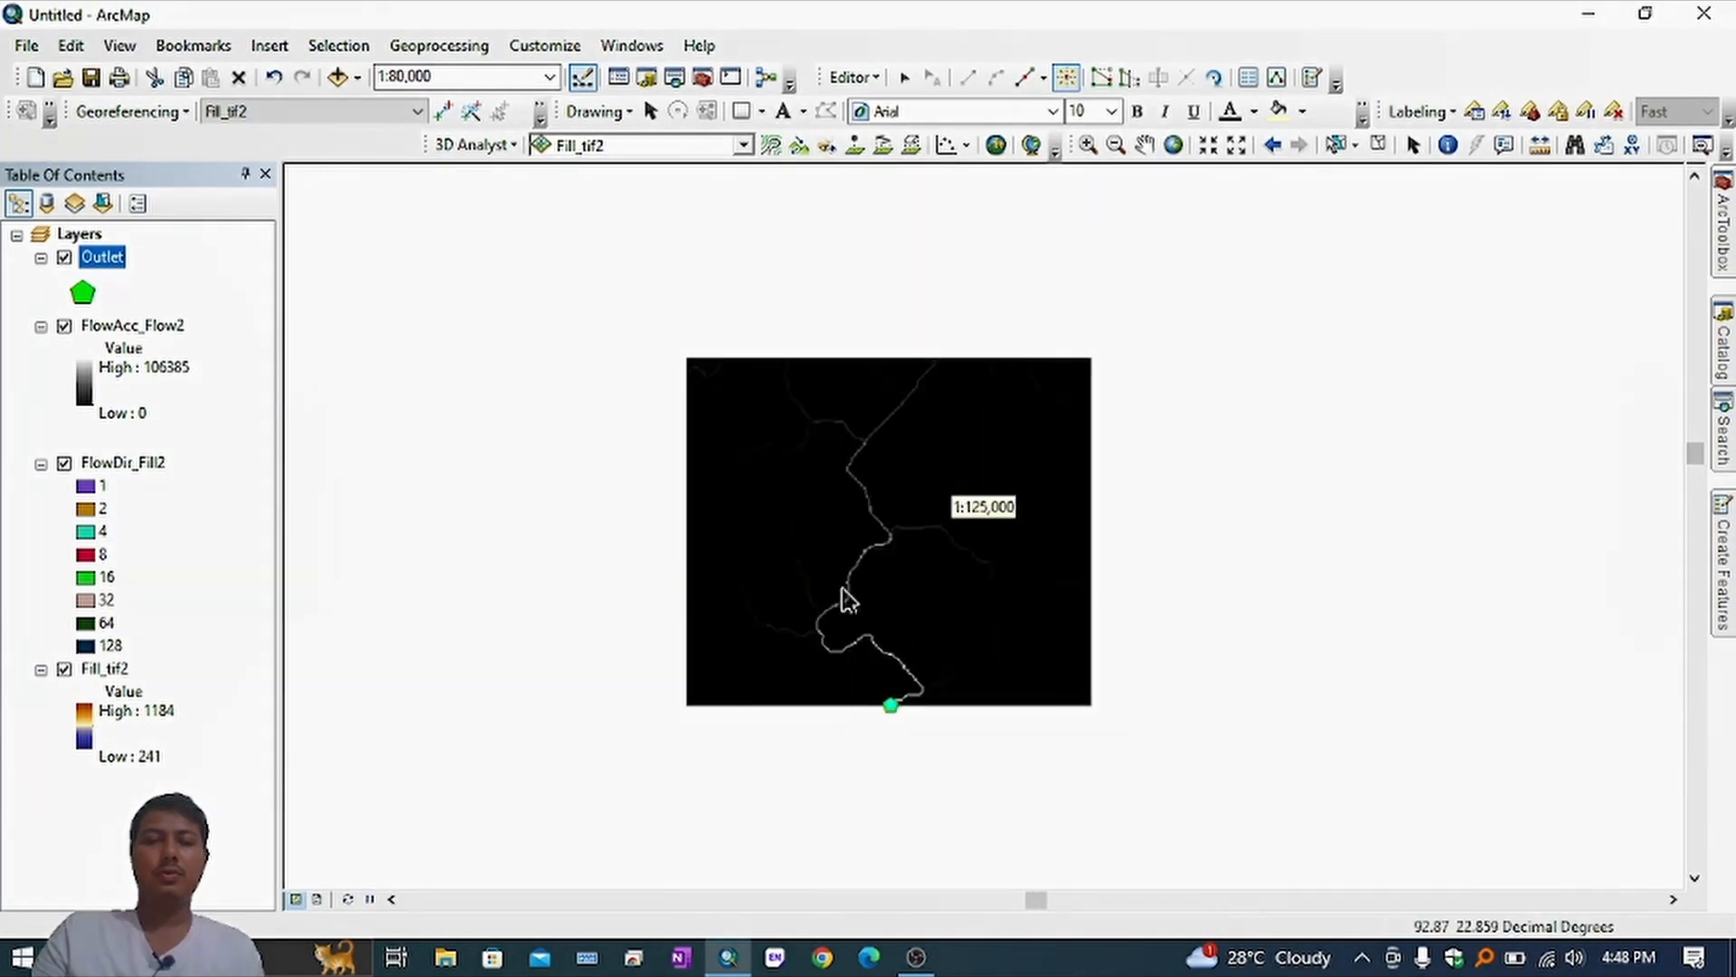
pyautogui.click(817, 482)
pyautogui.moveTo(819, 488); pyautogui.dragTo(887, 693)
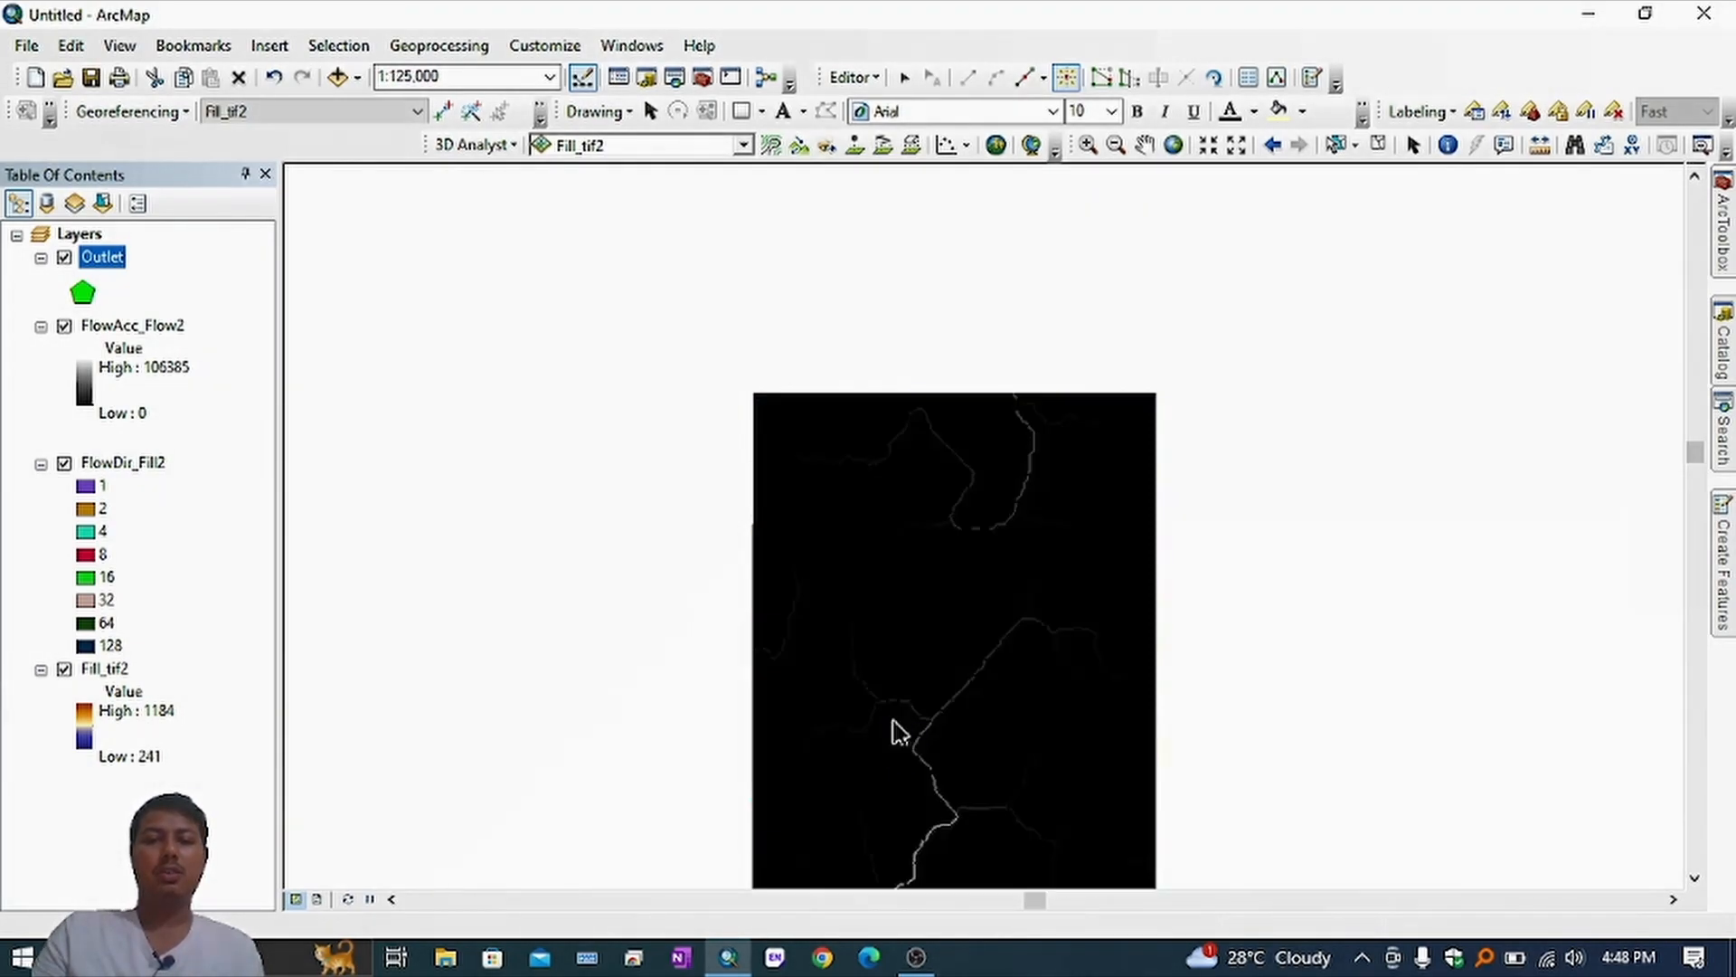
pyautogui.scroll(3, 1013, 428)
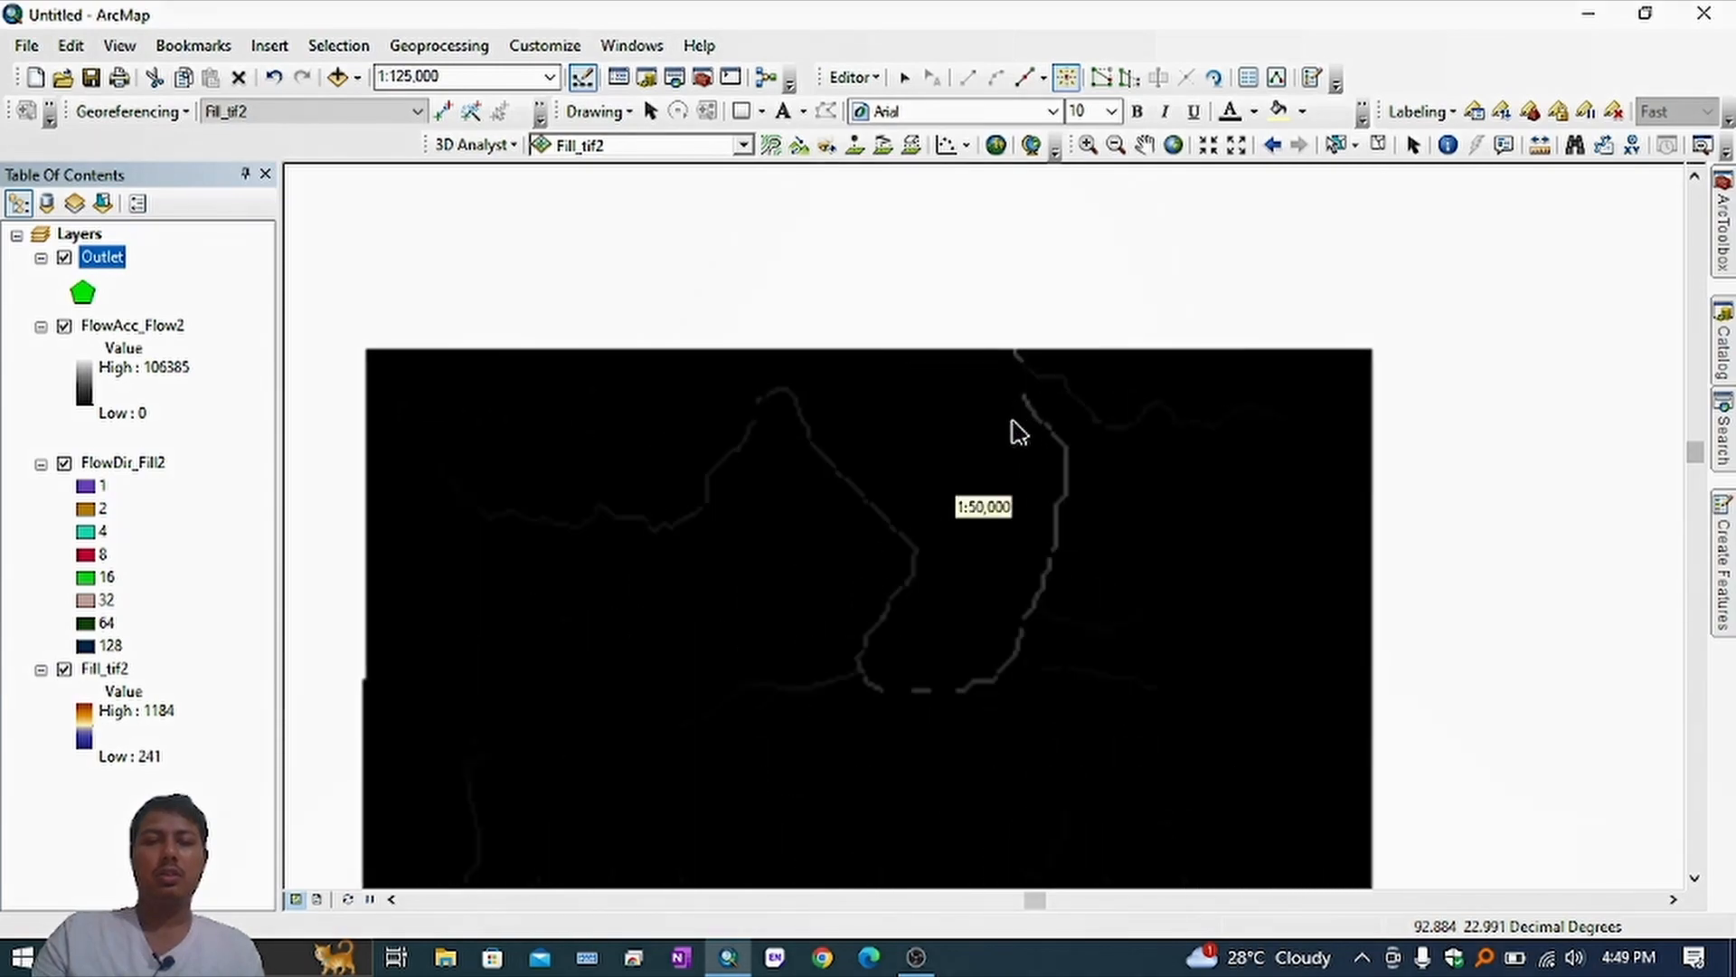
pyautogui.scroll(4, 1028, 399)
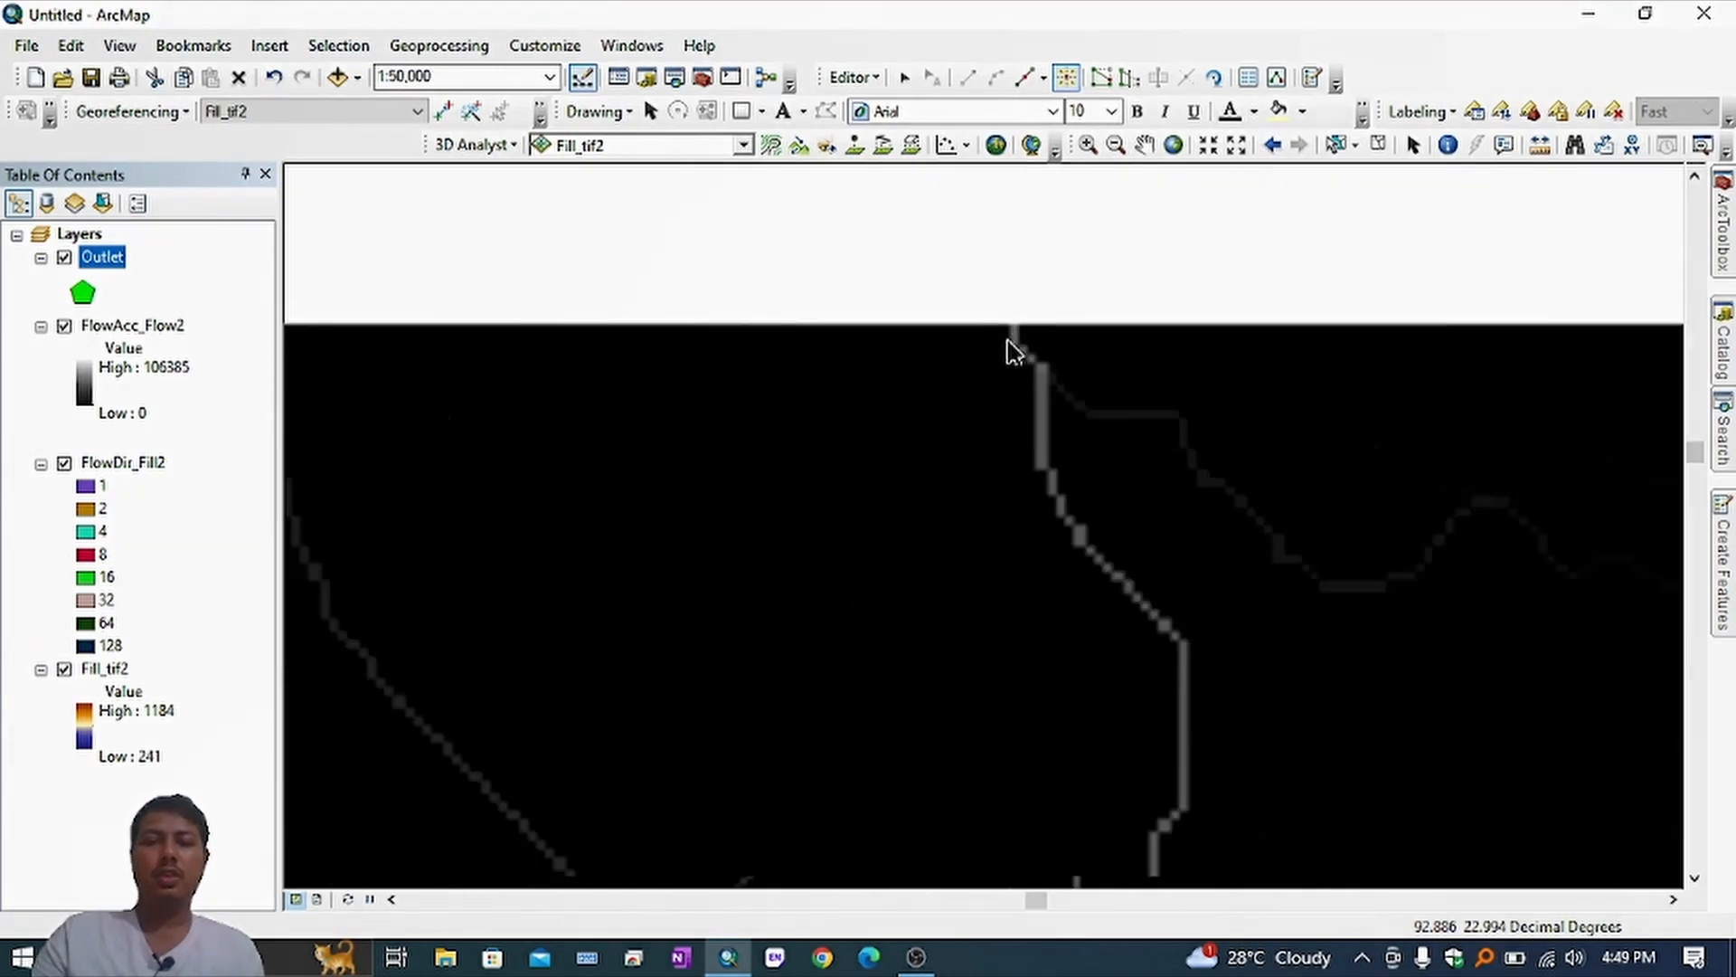
pyautogui.scroll(5, 1027, 362)
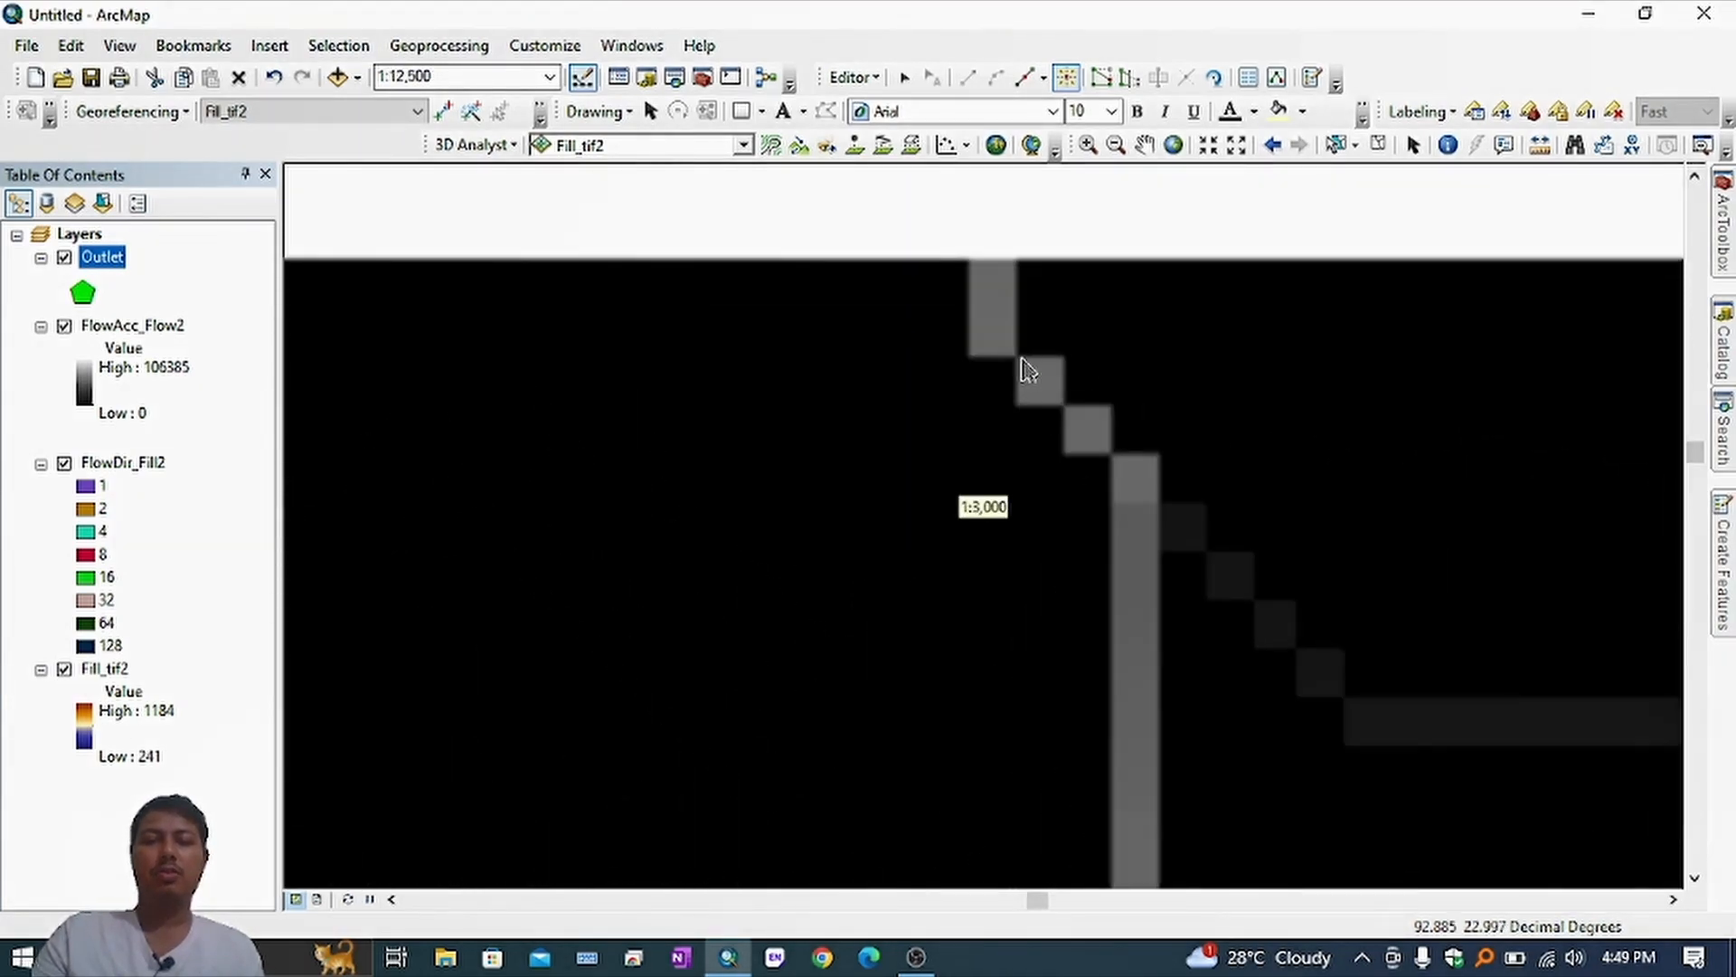
pyautogui.click(986, 328)
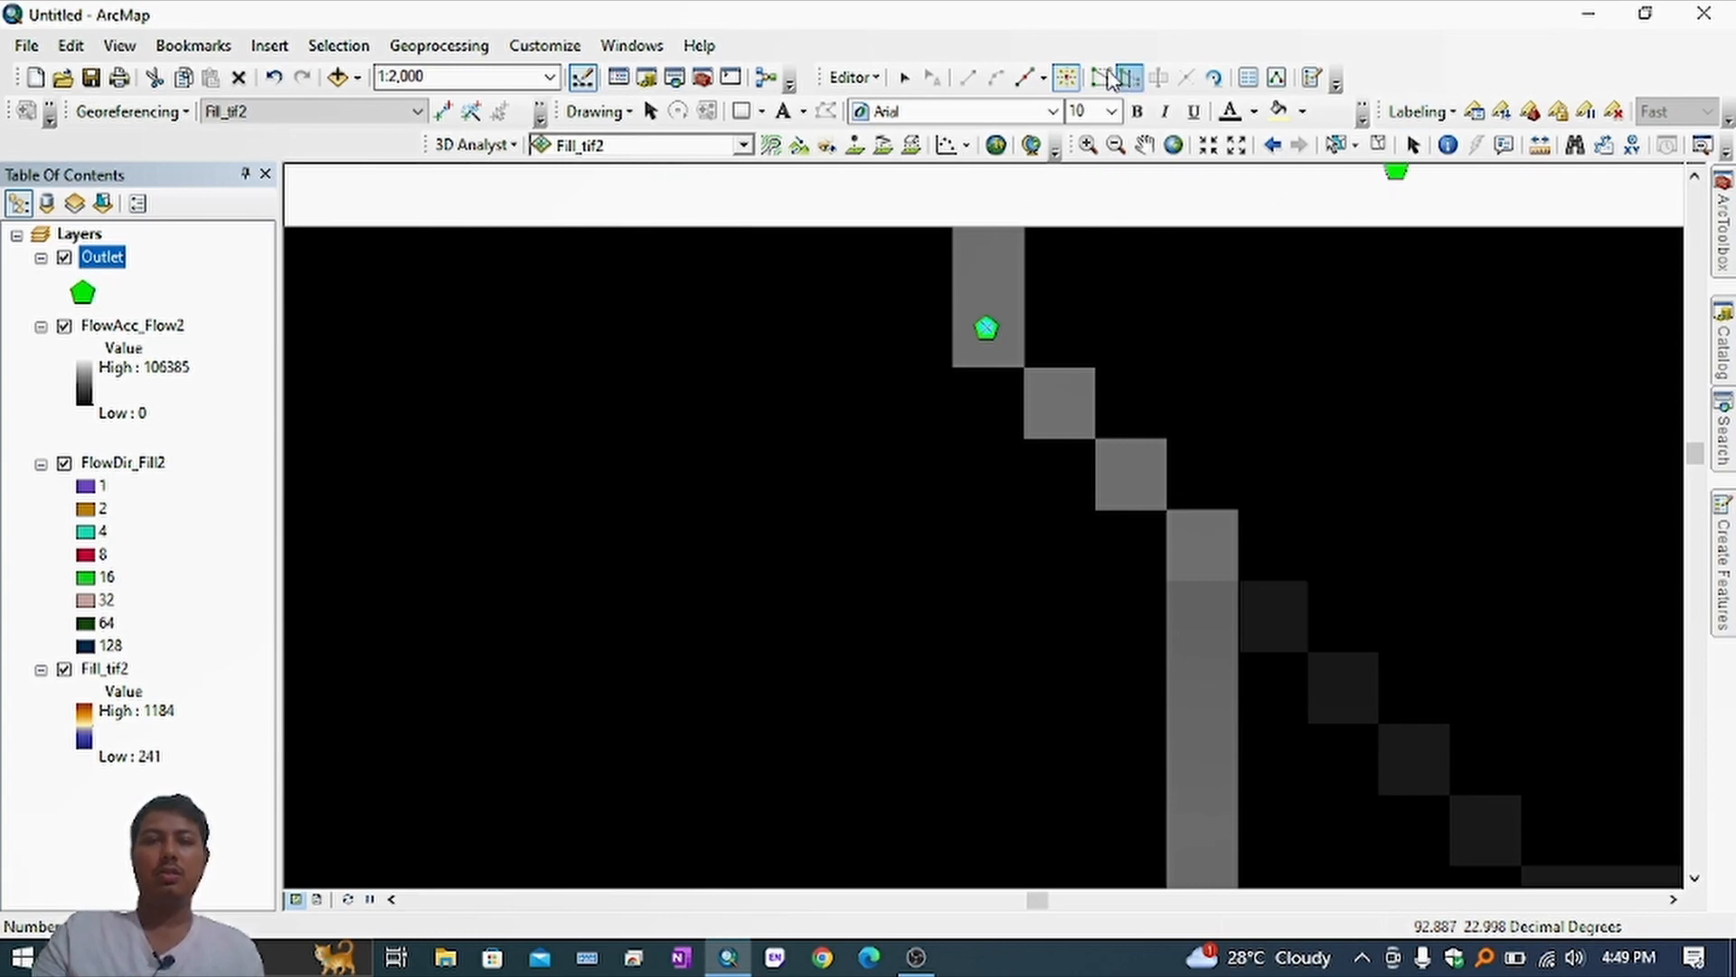
# Step: Stop editing the Outlet layer, save the edits, and show the full map extent
pyautogui.click(853, 77)
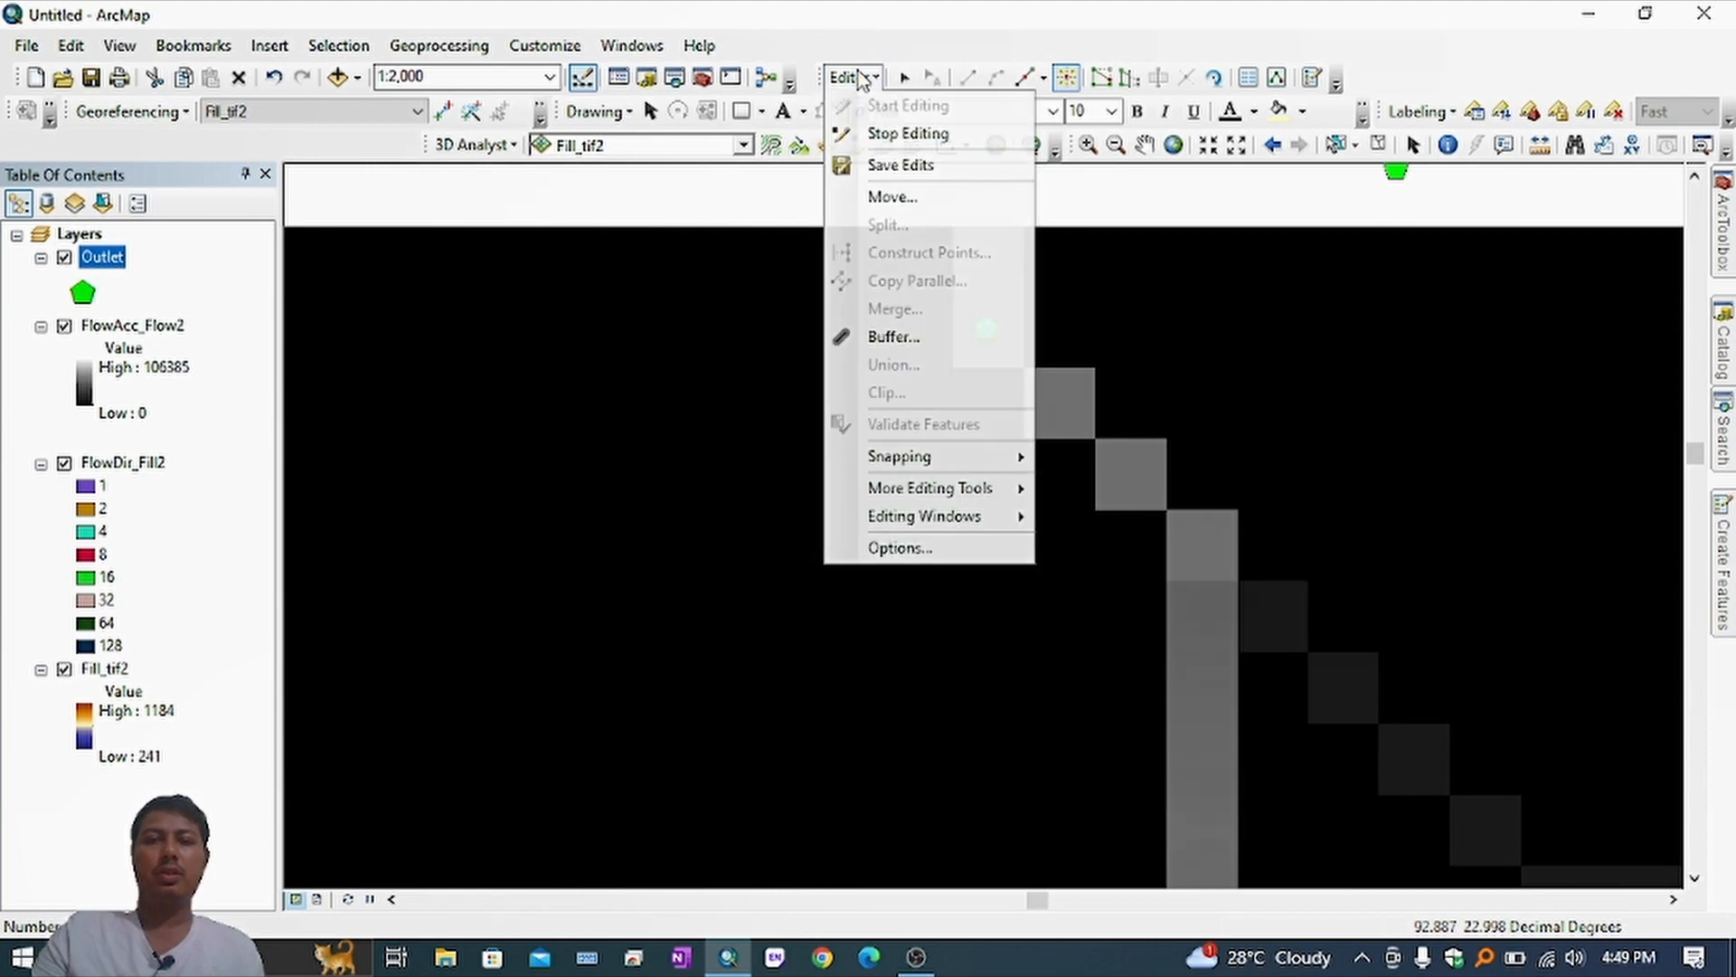
pyautogui.click(896, 143)
pyautogui.click(781, 550)
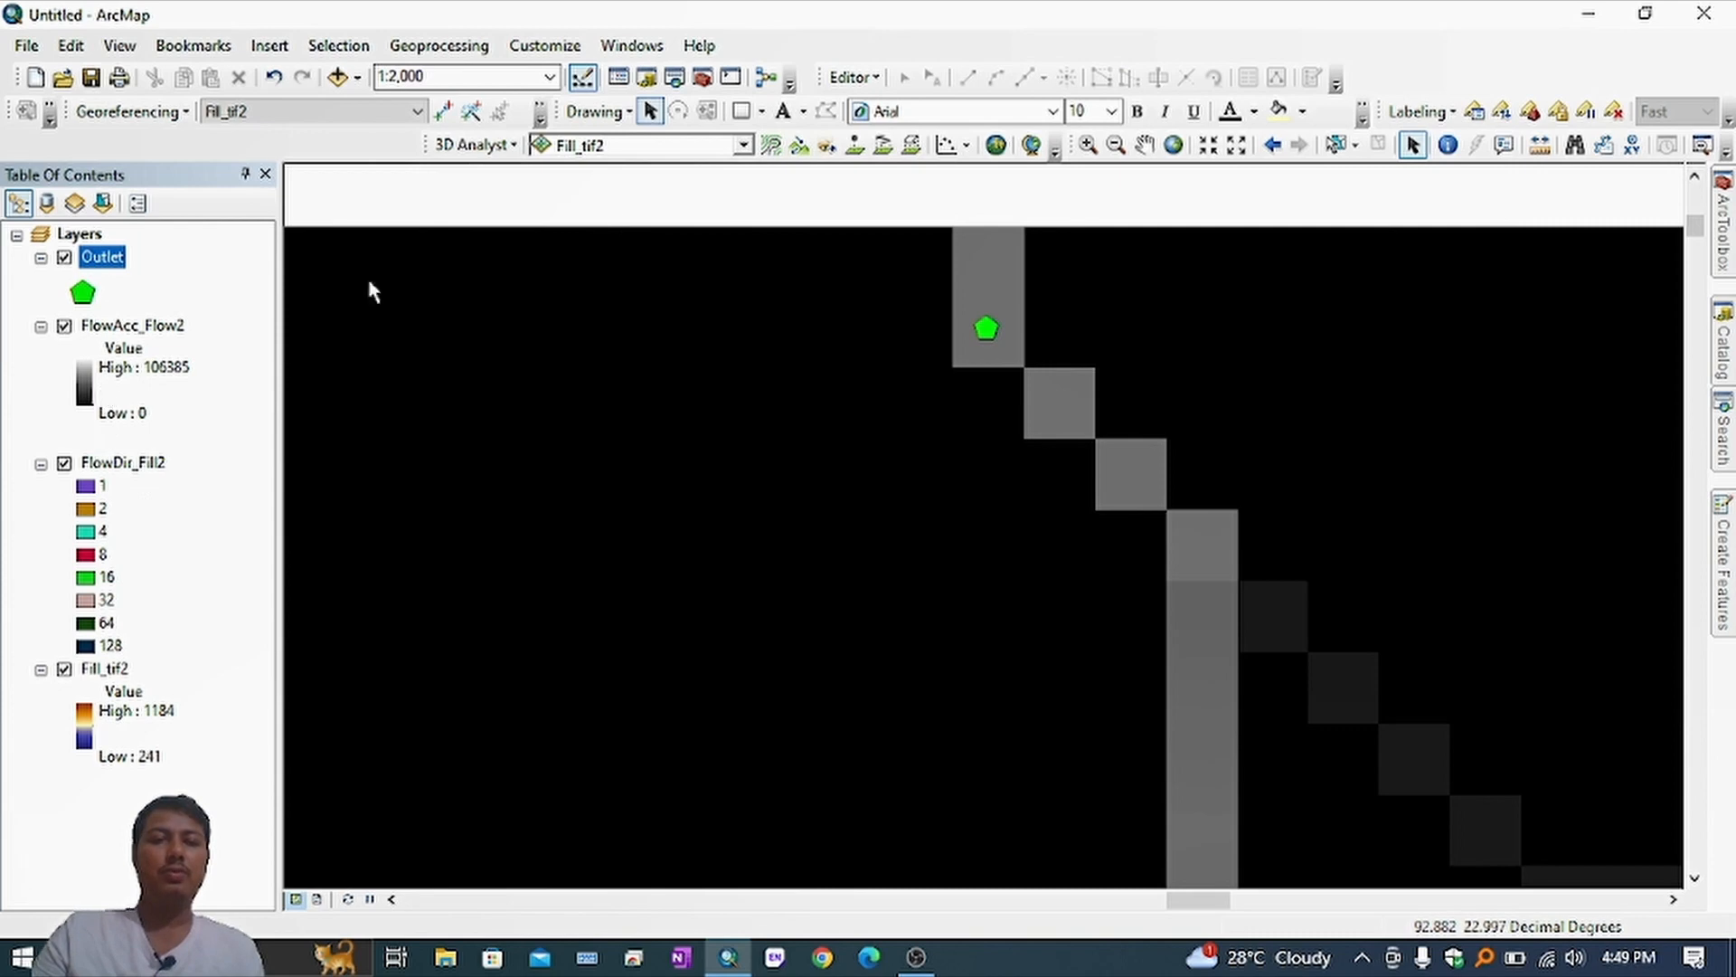
pyautogui.click(1172, 146)
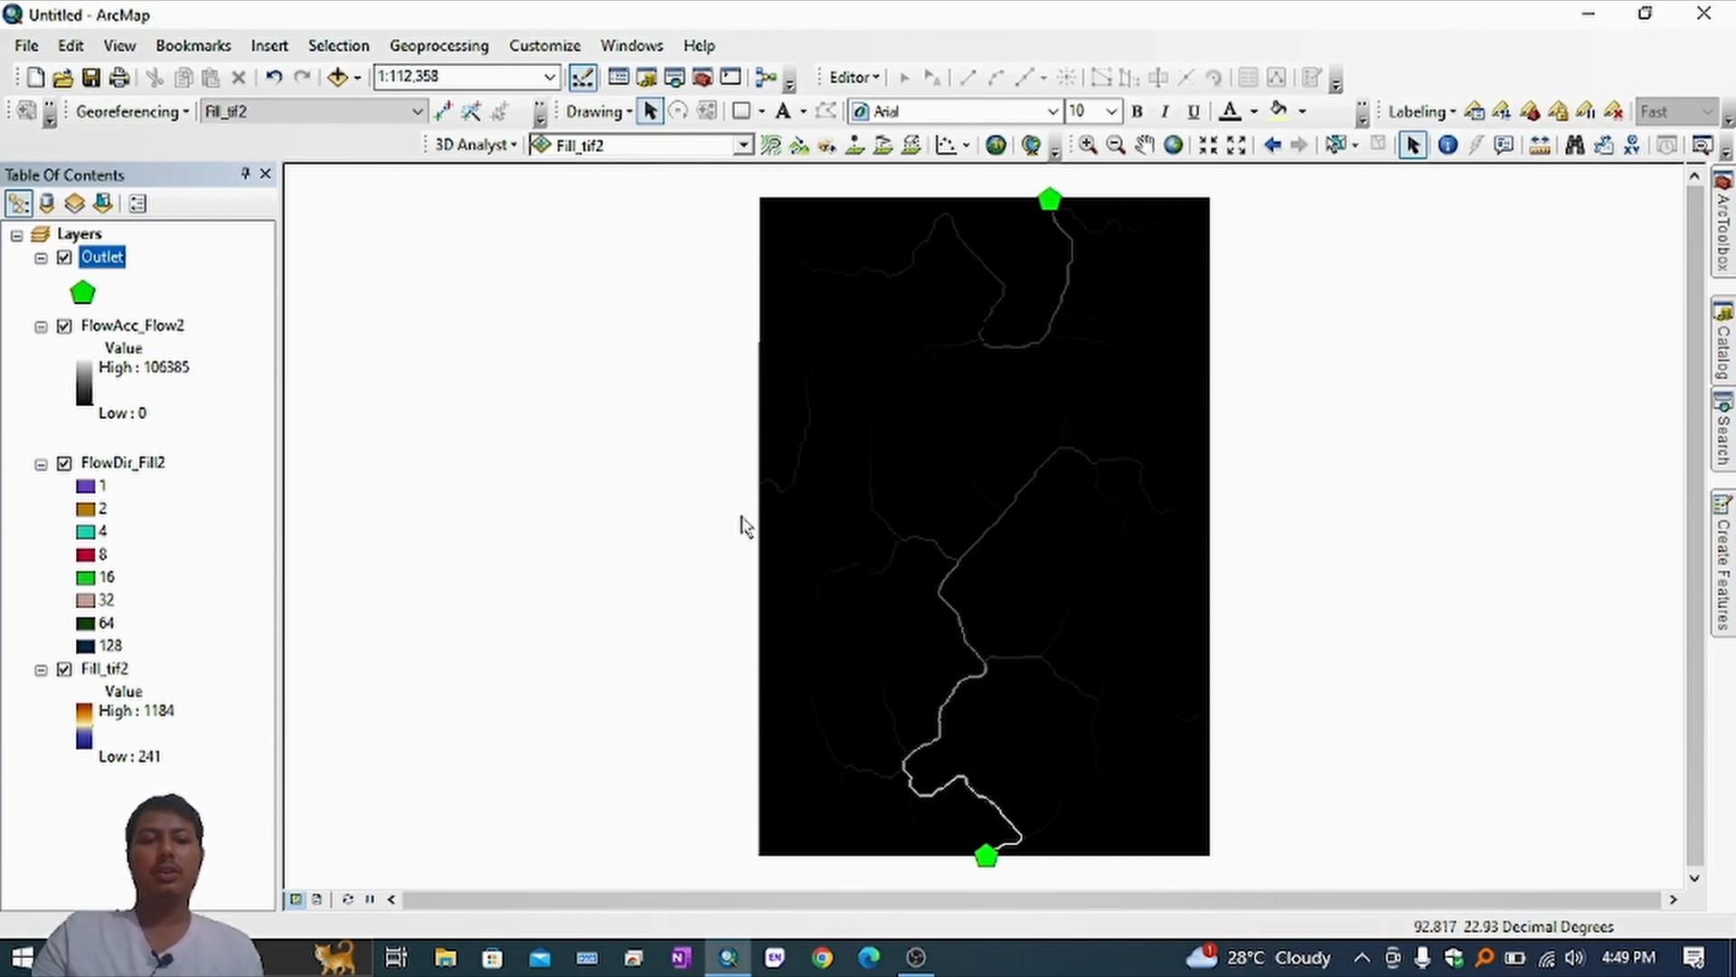
# Step: Switch the FlowAcc_Flow2 layer's symbology to Classified with 2 classes
pyautogui.click(136, 328)
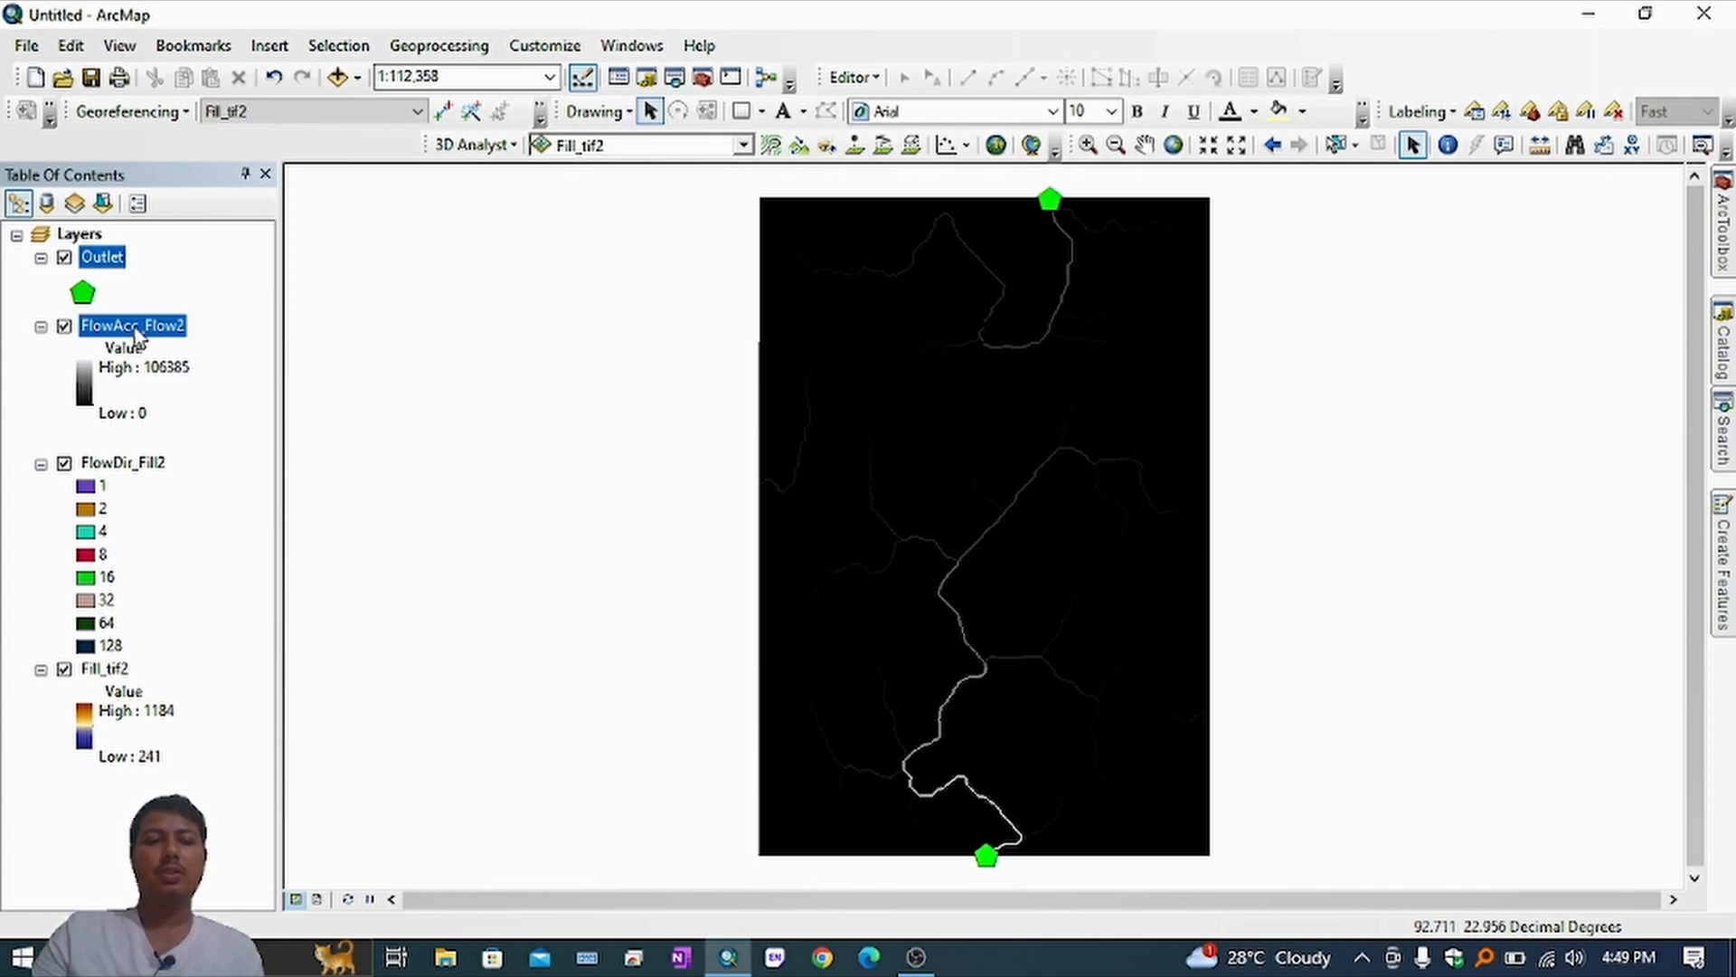
pyautogui.rightClick(137, 329)
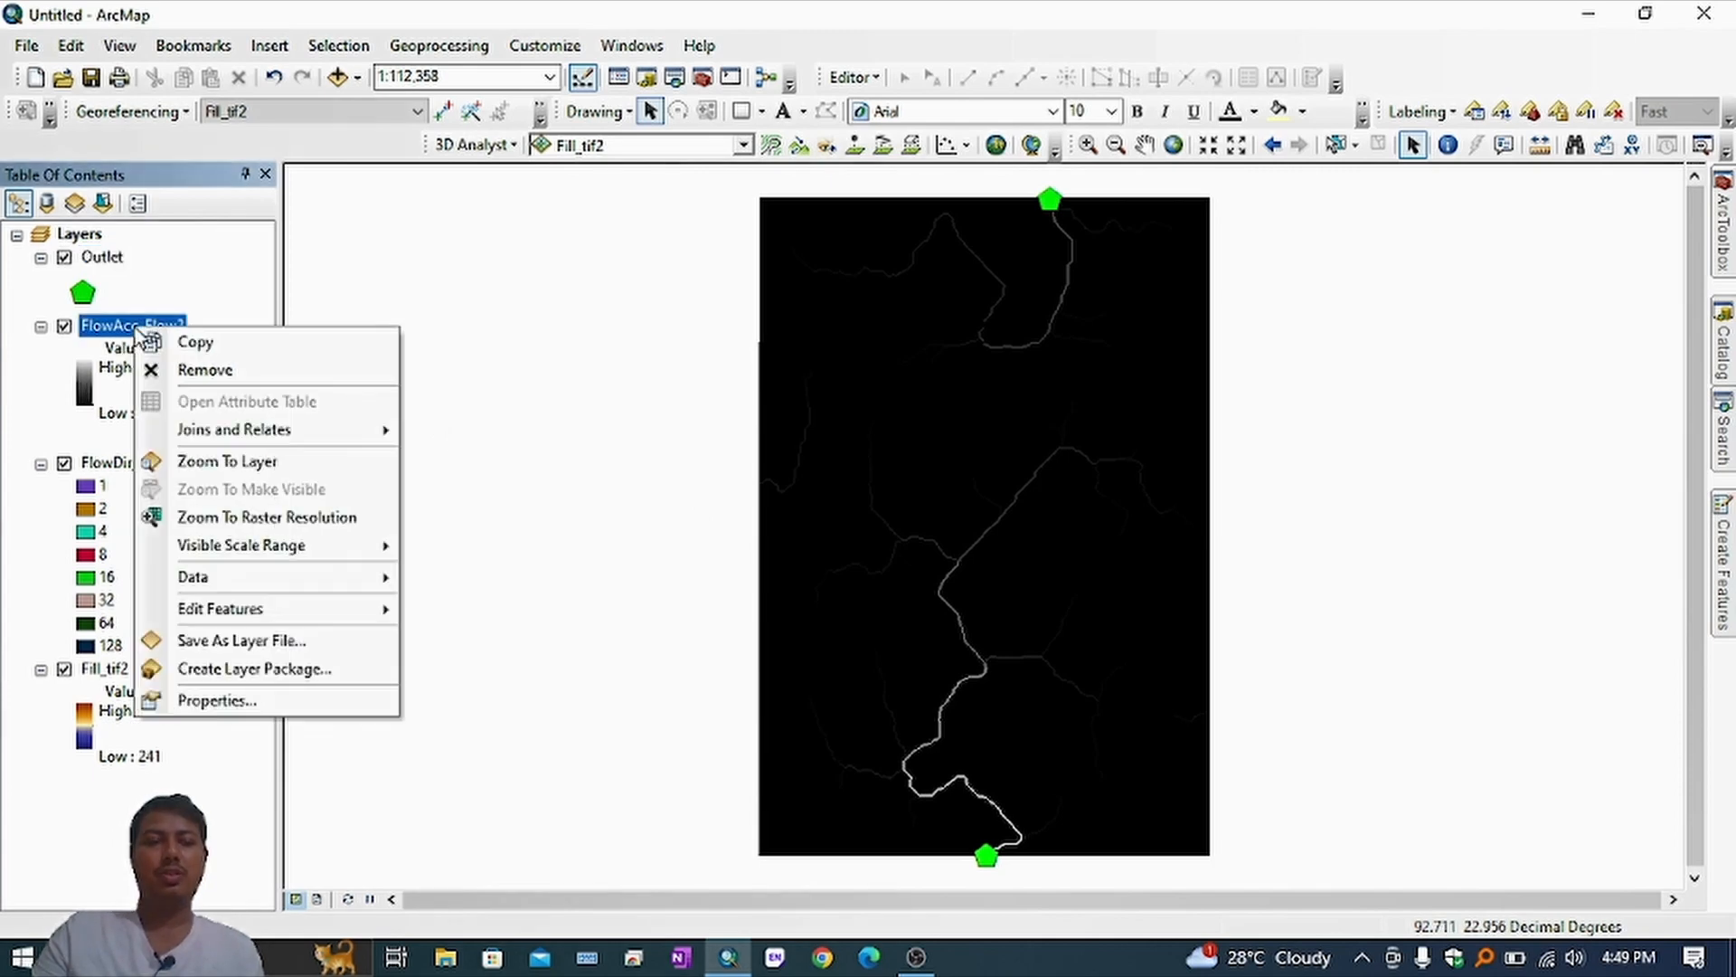
pyautogui.click(231, 698)
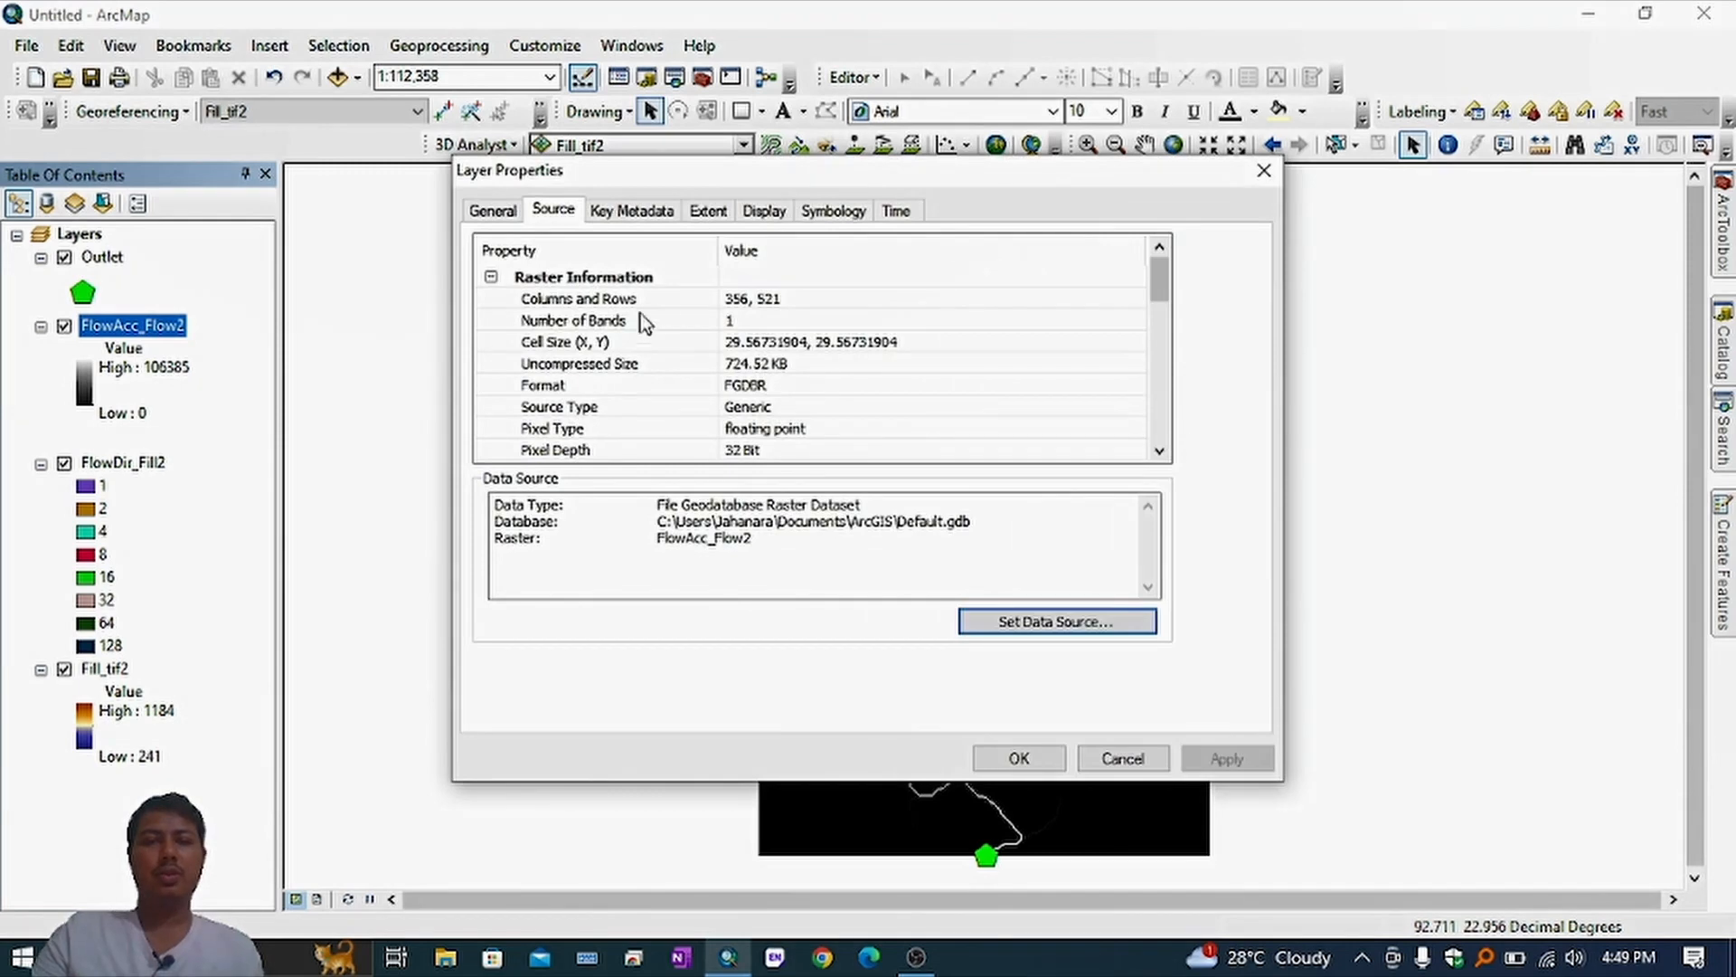
pyautogui.click(841, 209)
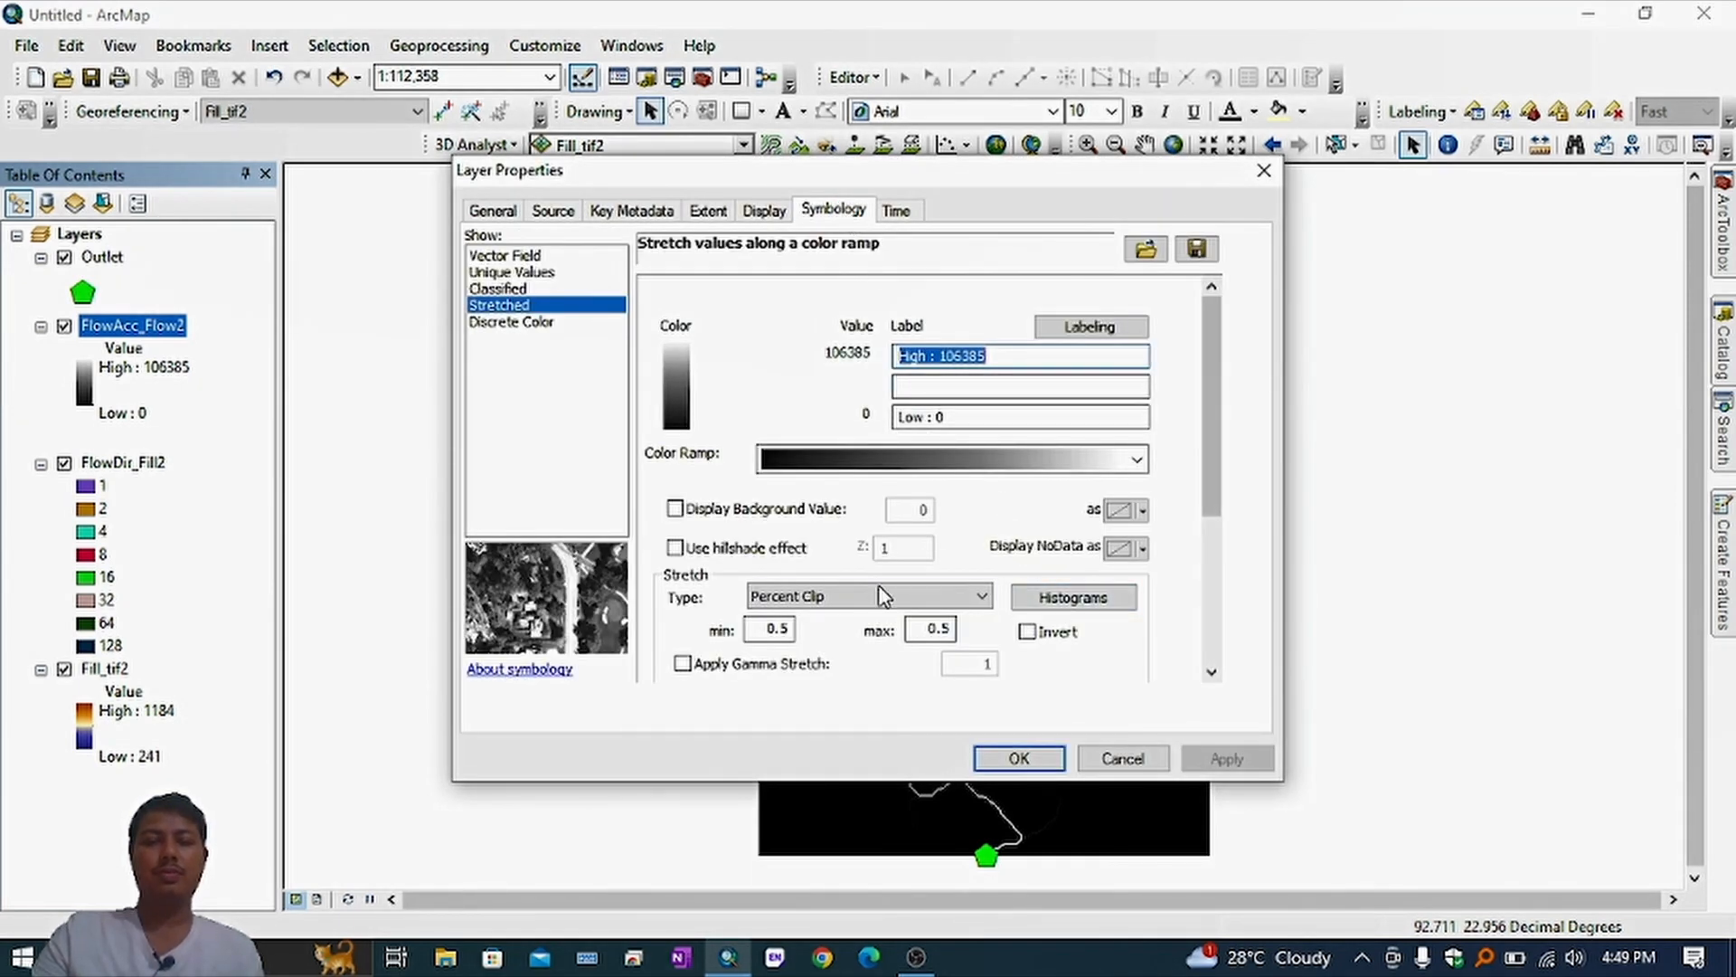
pyautogui.click(530, 288)
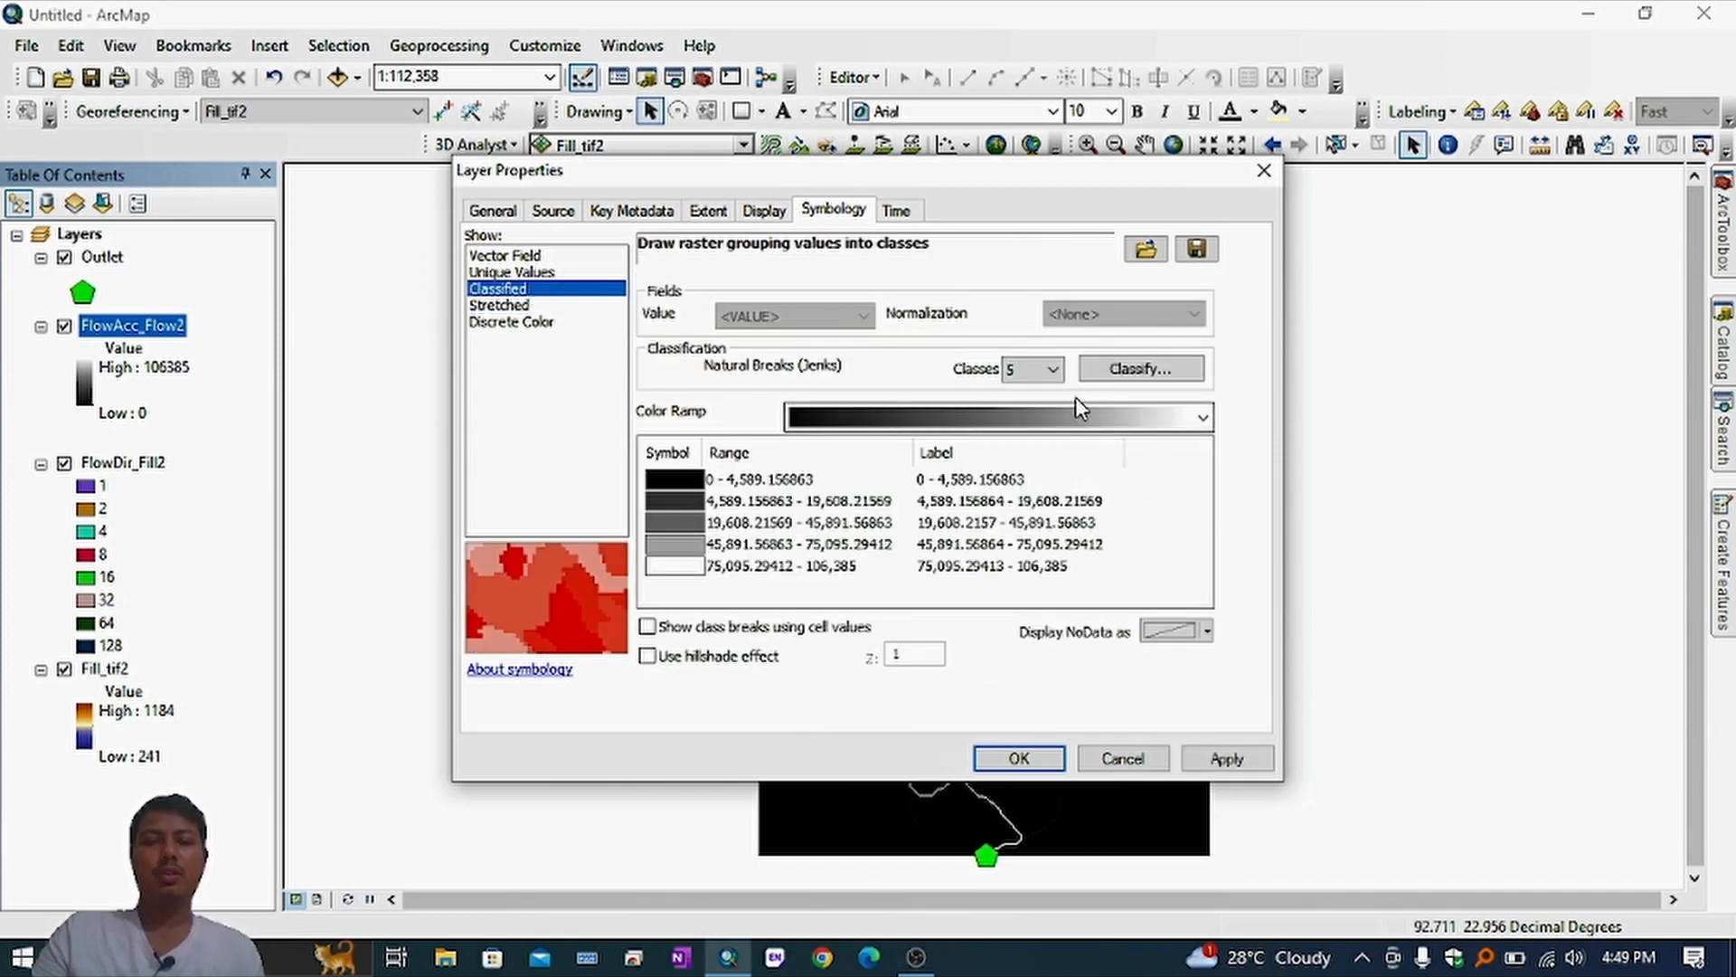
pyautogui.click(1049, 369)
pyautogui.moveTo(1060, 441); pyautogui.dragTo(1042, 384)
pyautogui.click(1018, 408)
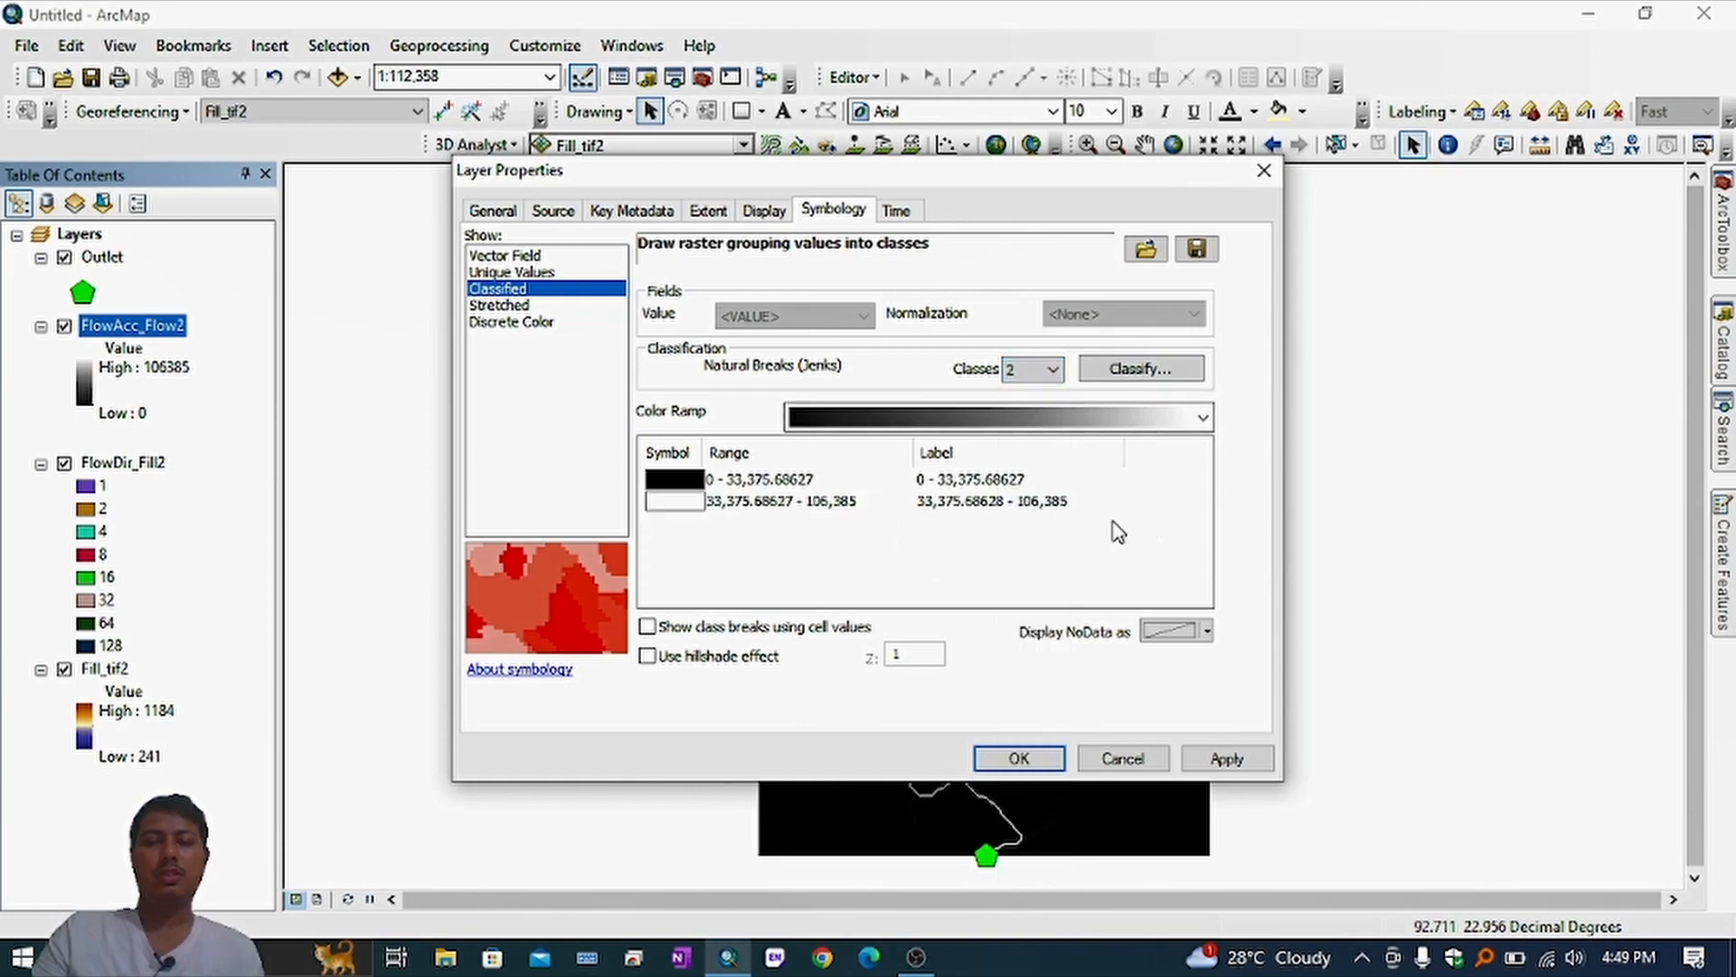
# Step: Set the first class break of FlowAcc_Flow2 to 5000 and apply the classification
pyautogui.click(1117, 371)
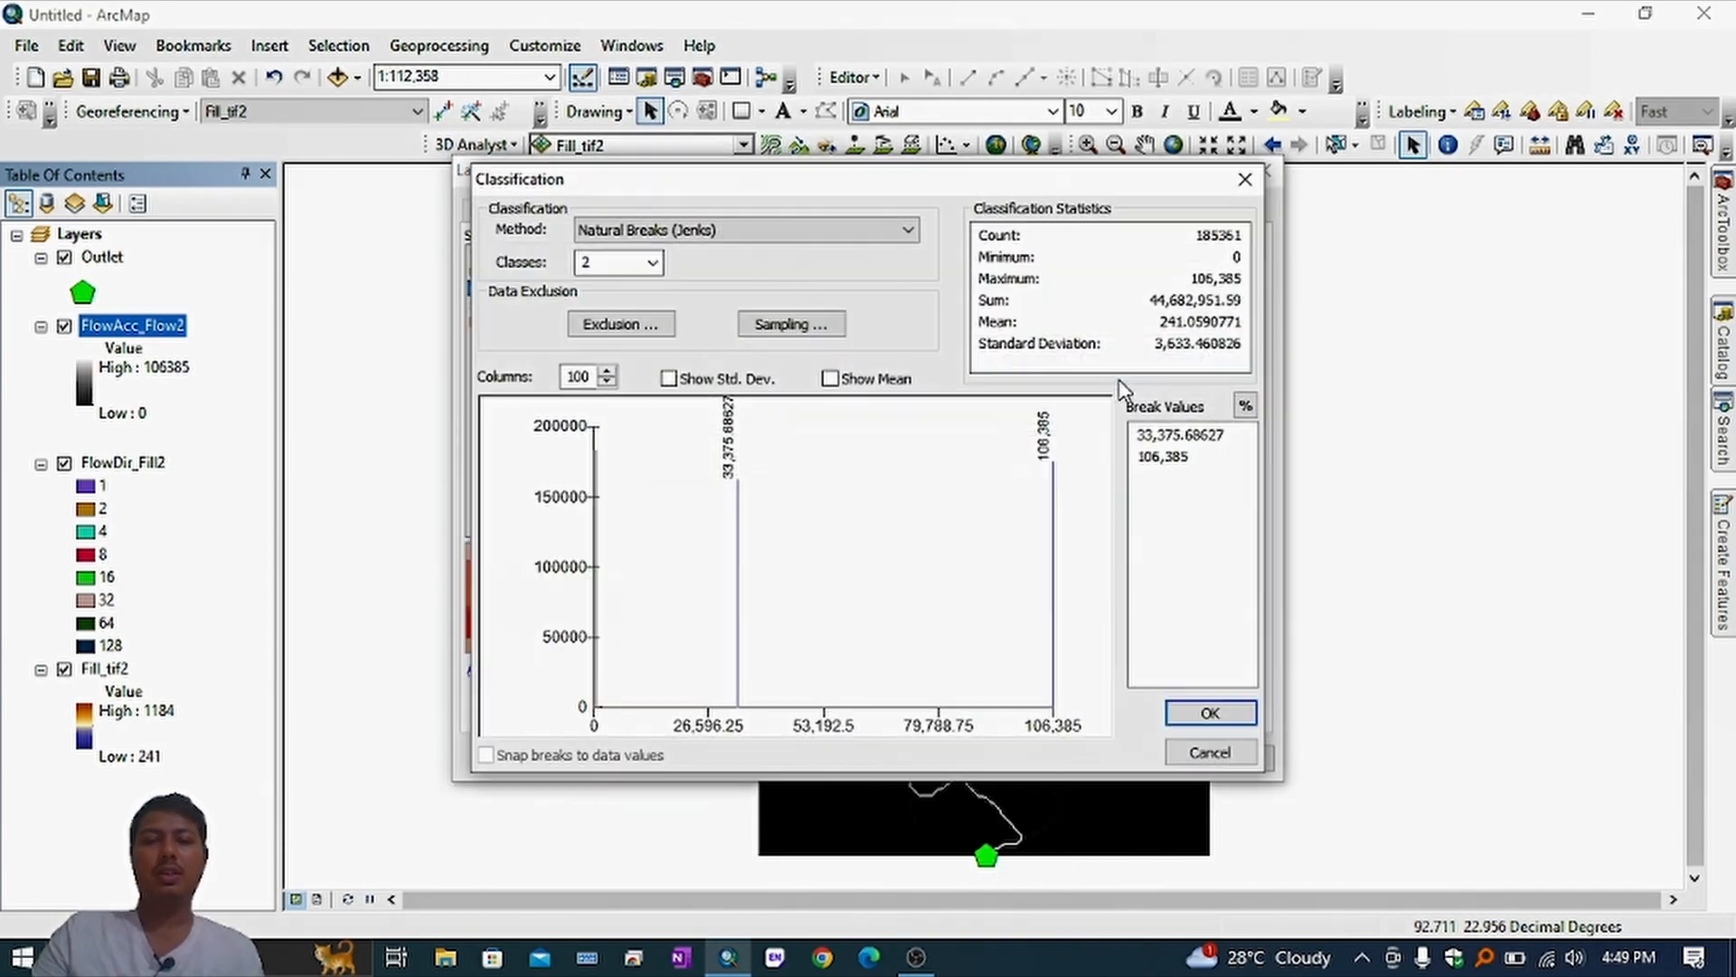
pyautogui.click(1175, 435)
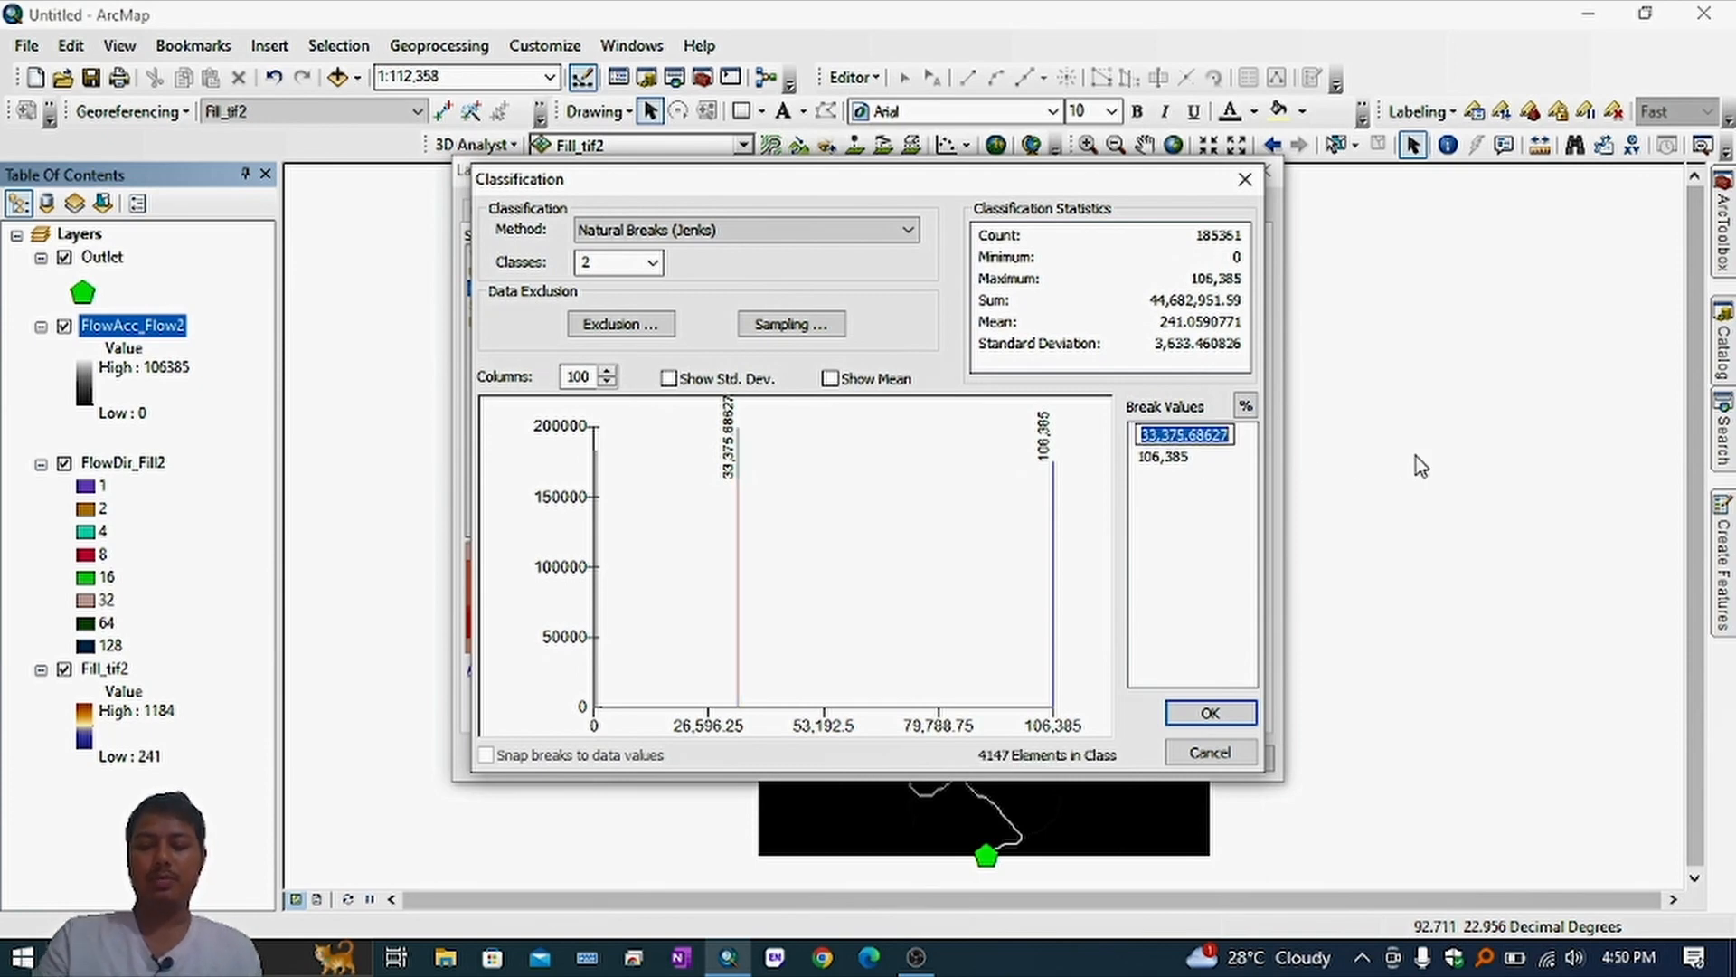
pyautogui.write('5000')
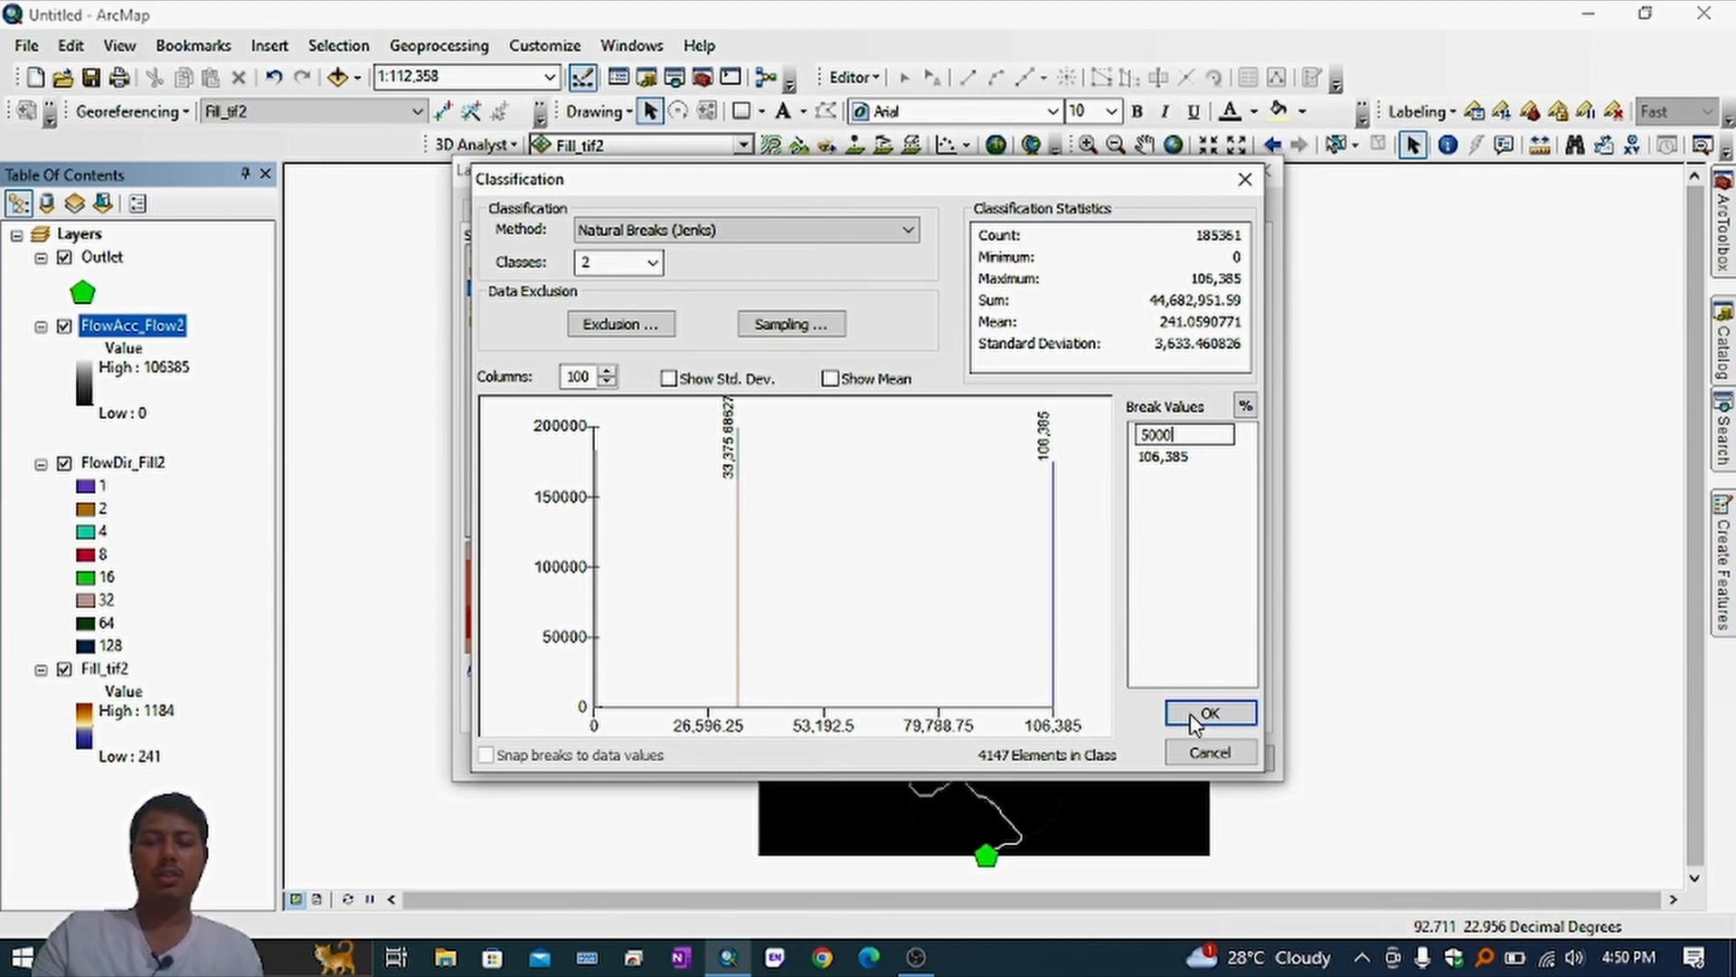
pyautogui.press('Return')
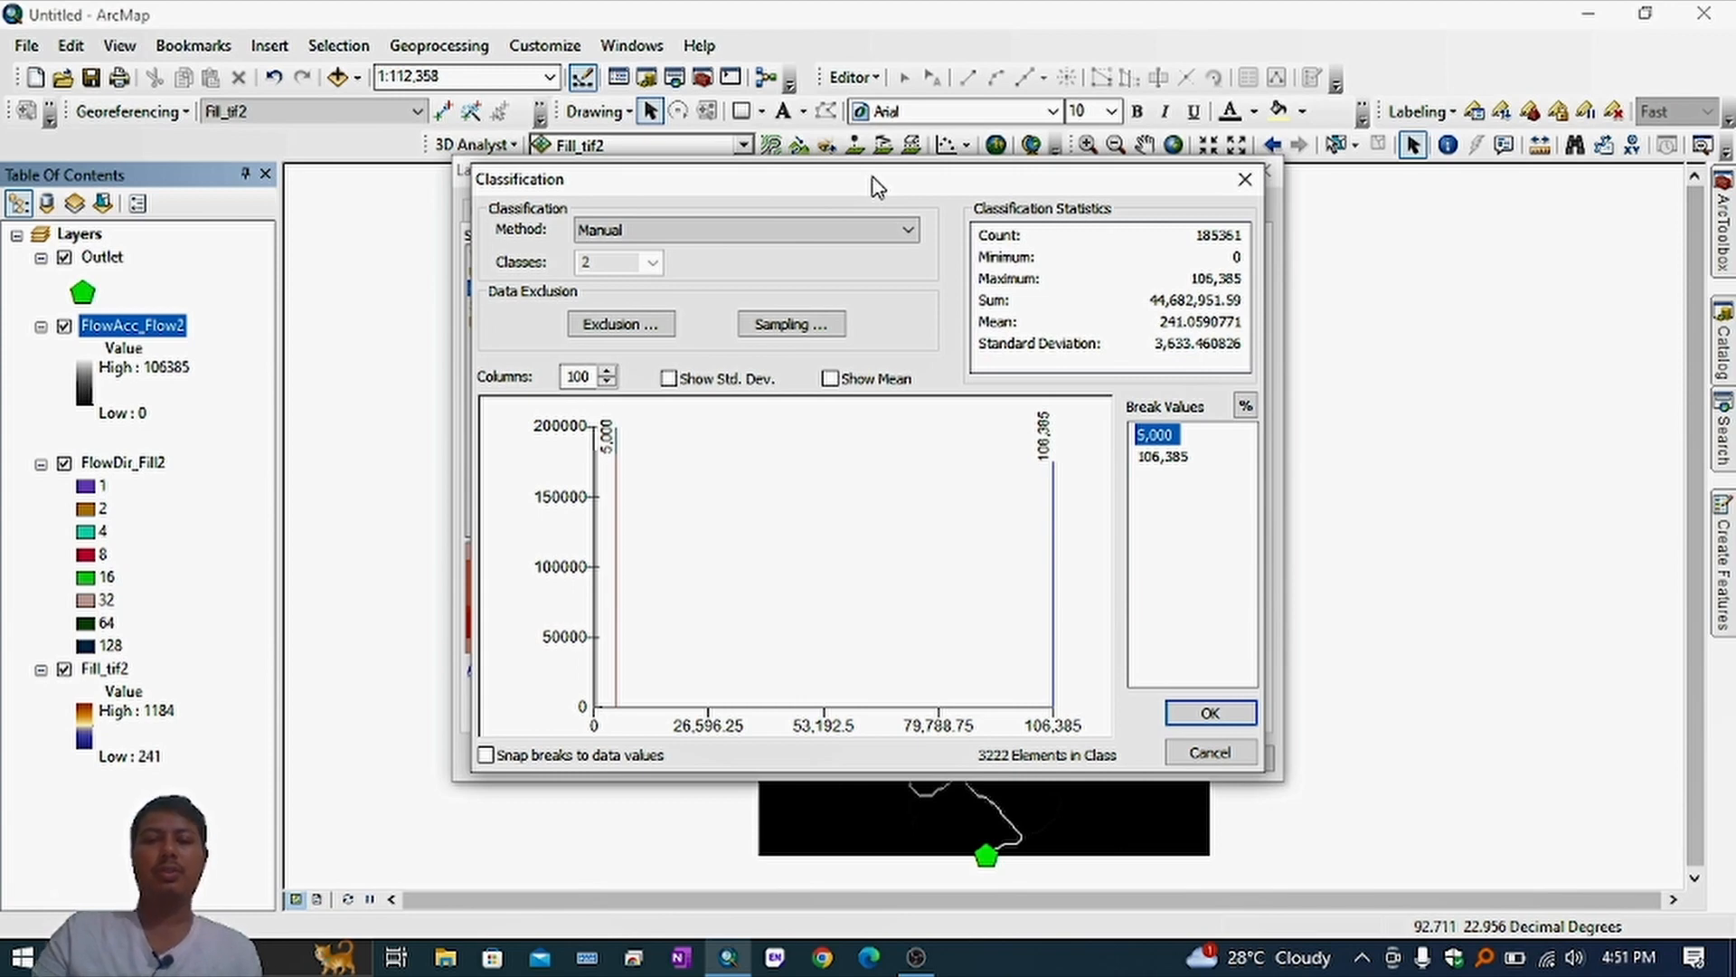
pyautogui.click(1210, 712)
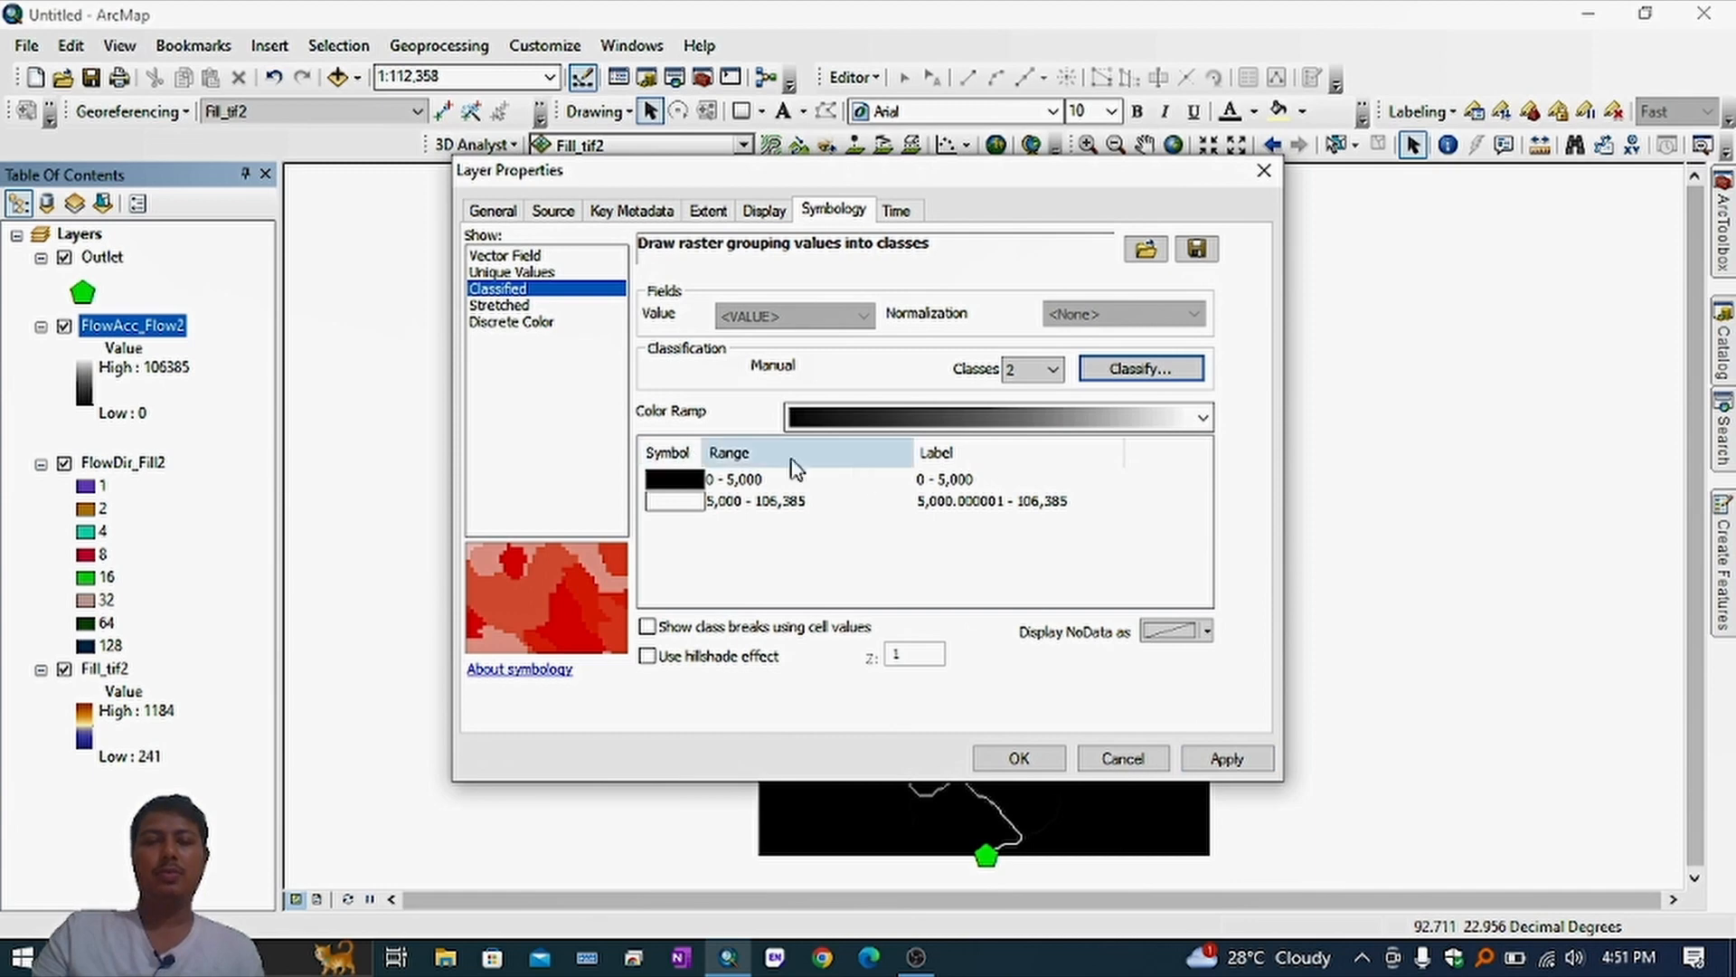
pyautogui.click(1230, 762)
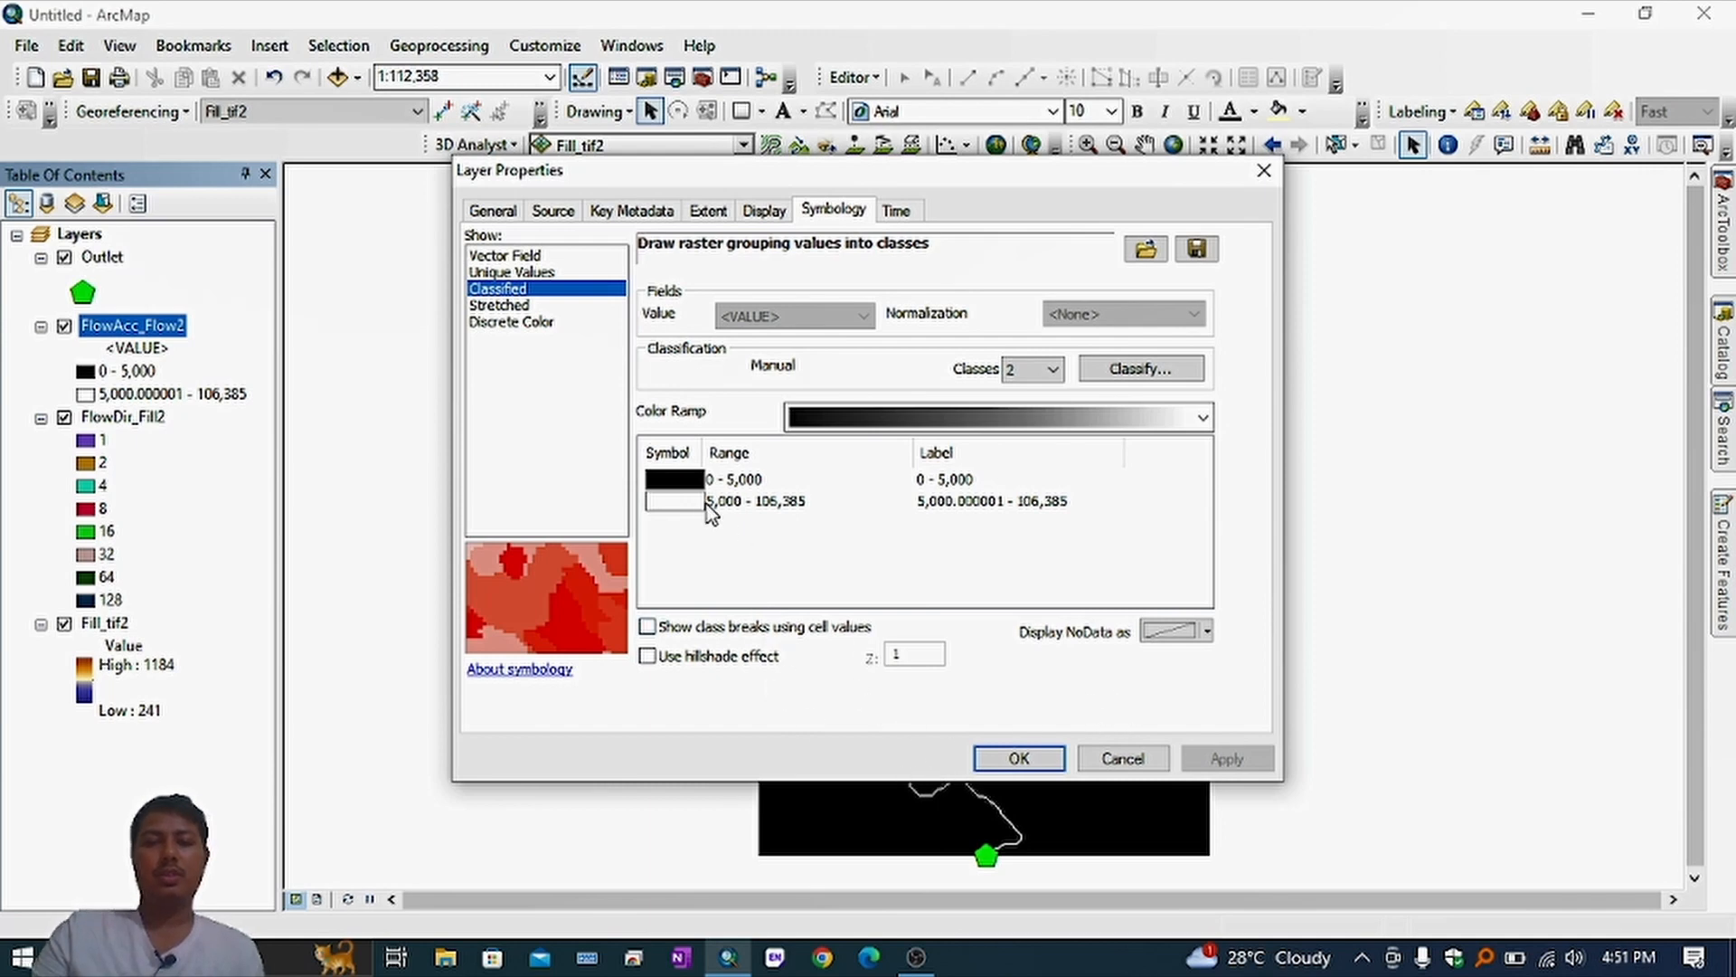
# Step: Color the 0 - 5,000 class white and the 5,000 - 106,385 class black, and apply the symbology to FlowAcc_Flow2
pyautogui.click(696, 487)
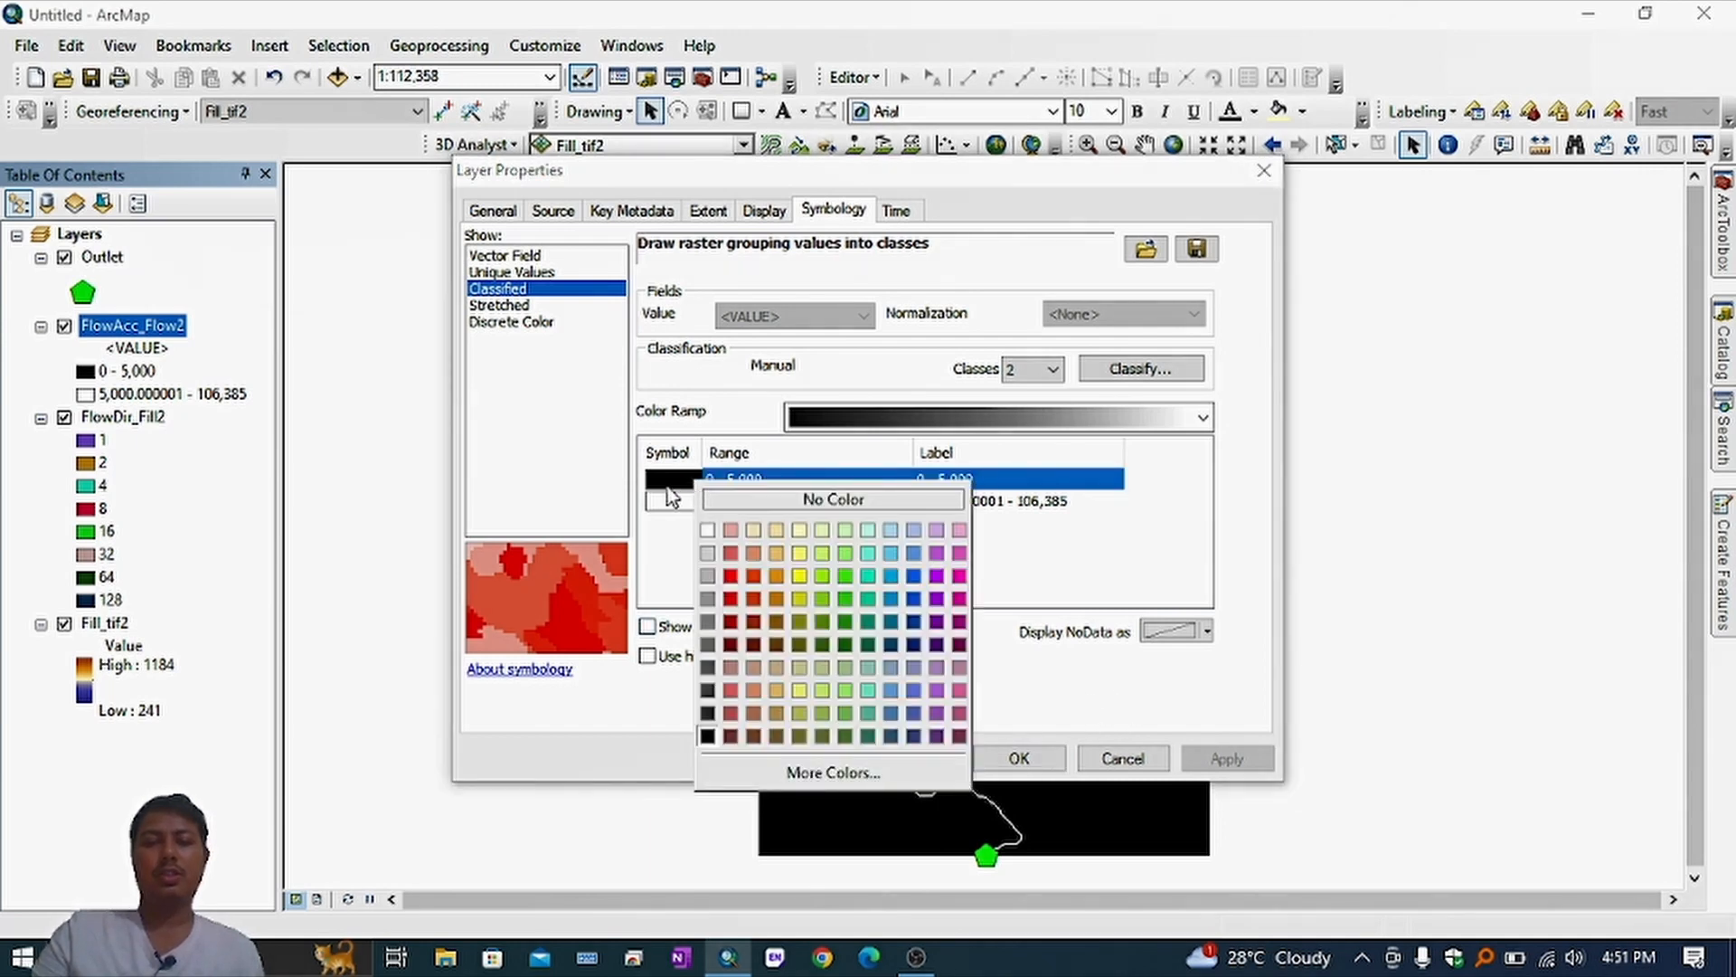
pyautogui.click(708, 531)
pyautogui.click(668, 500)
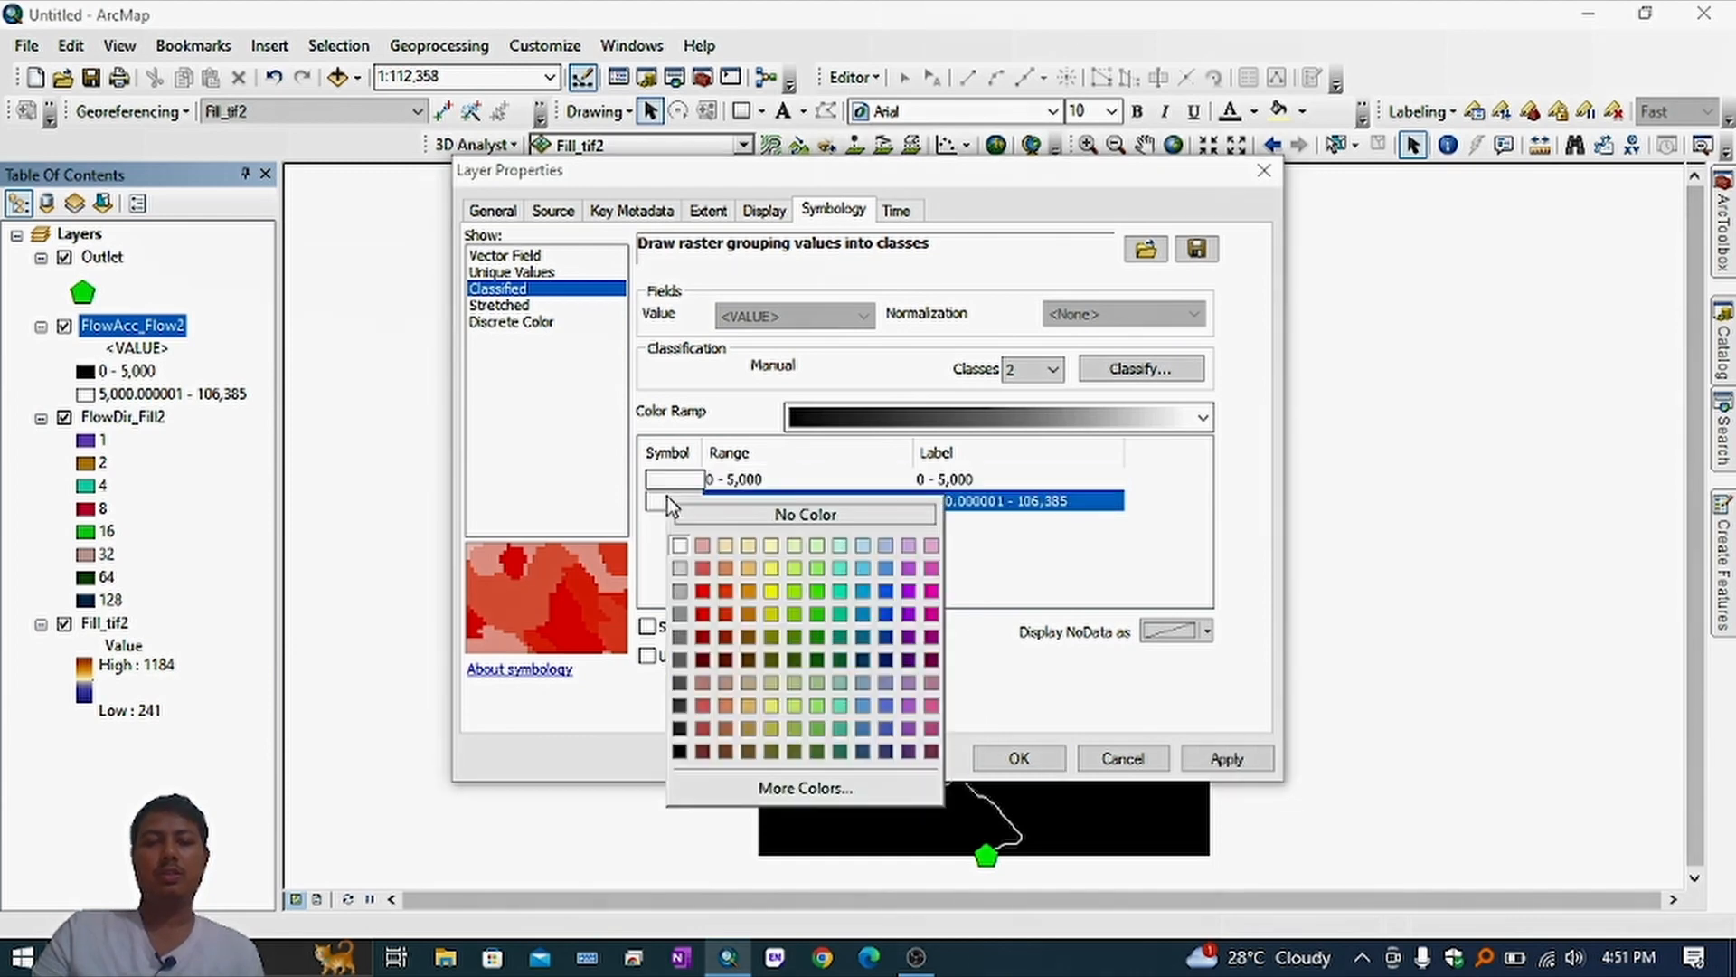
pyautogui.click(679, 751)
pyautogui.click(1244, 760)
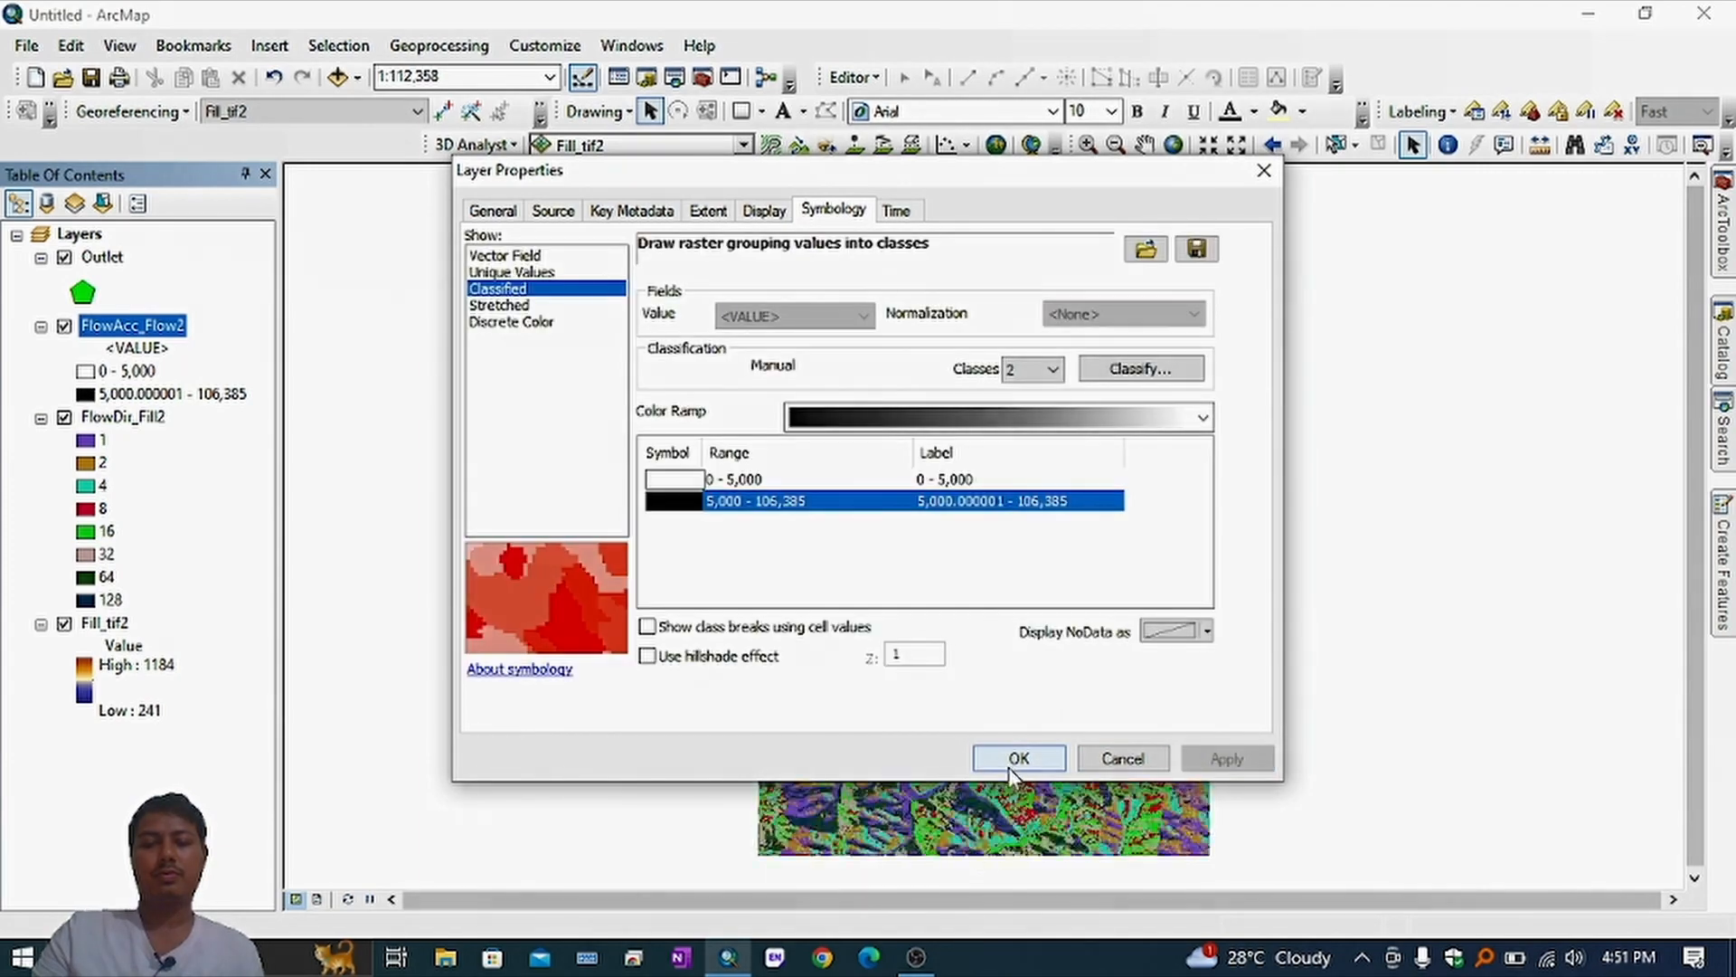
pyautogui.click(1013, 758)
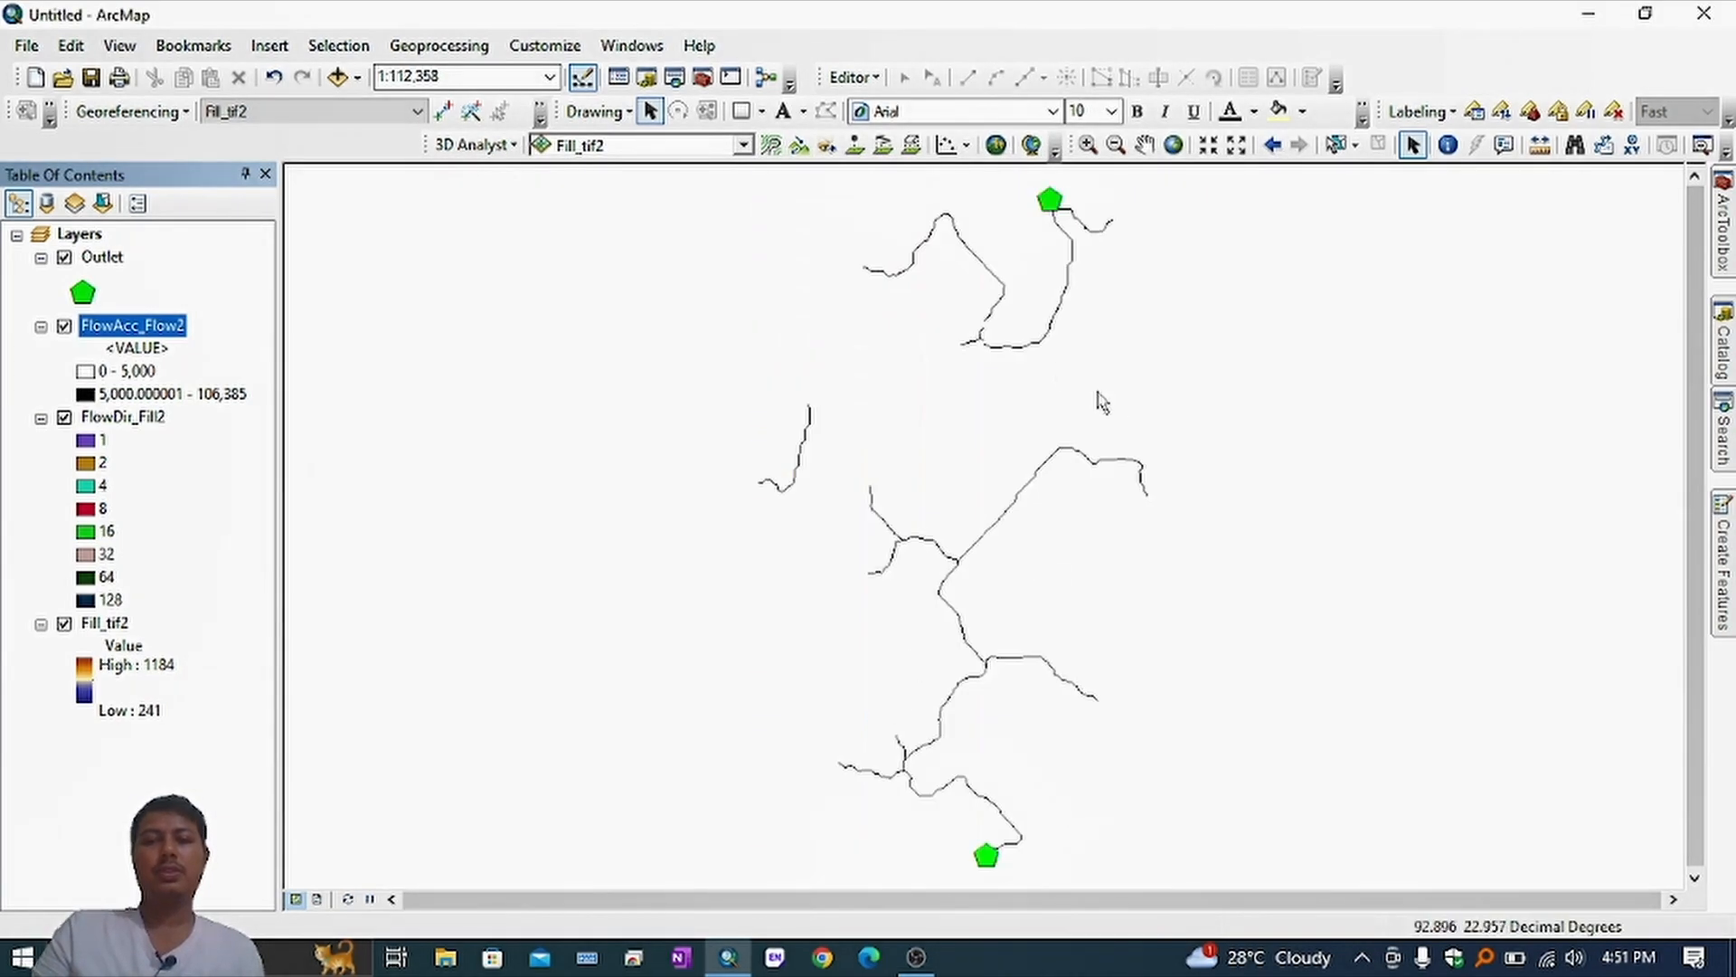